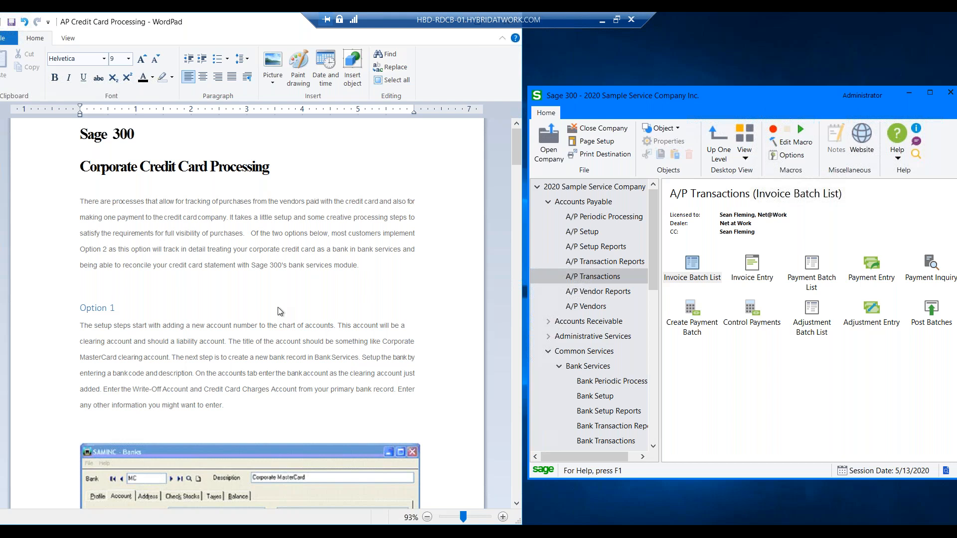
# - Read the Option 1 setup instructions through the payment code and credit card statement processing sections of the document
pyautogui.click(270, 341)
pyautogui.scroll(-2, 276, 336)
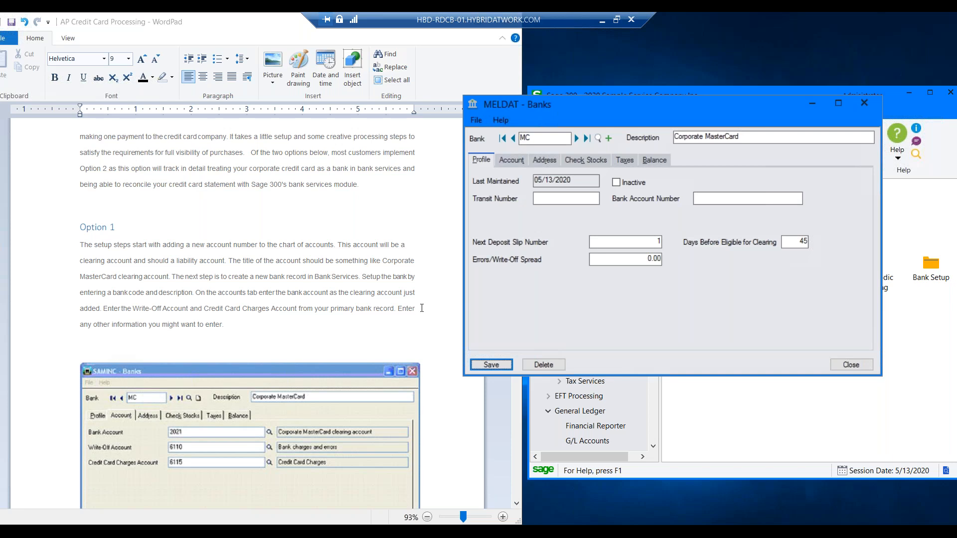
pyautogui.click(242, 327)
pyautogui.scroll(-10, 242, 328)
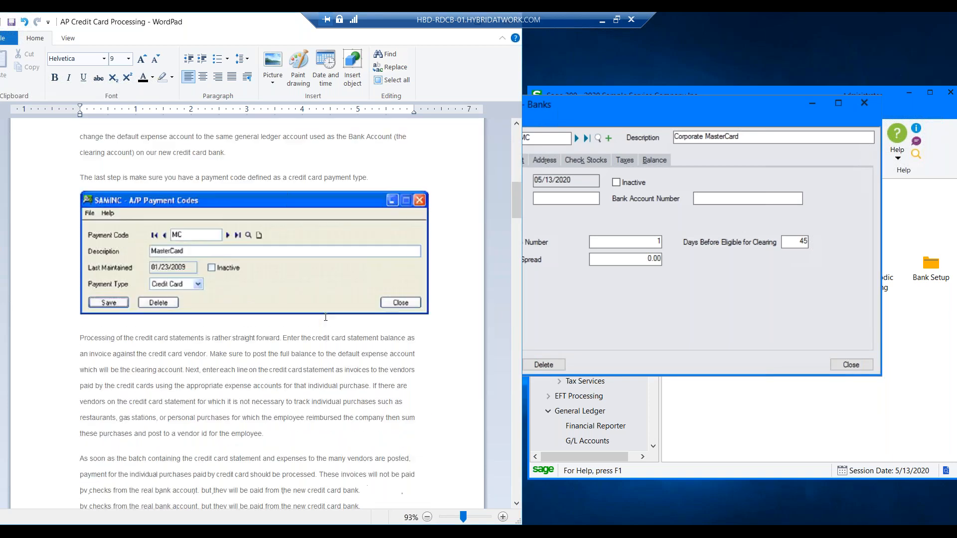
pyautogui.scroll(-2, 325, 318)
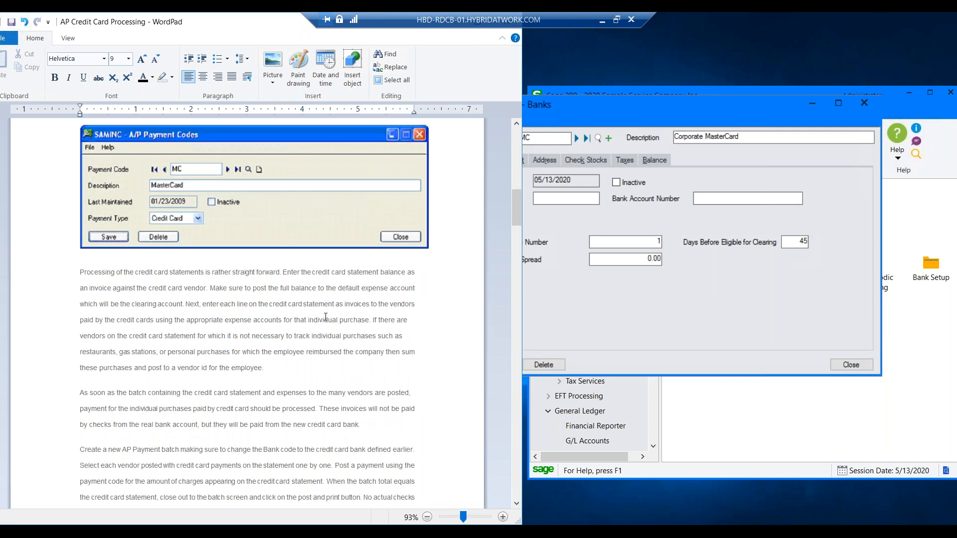
pyautogui.scroll(-5, 326, 317)
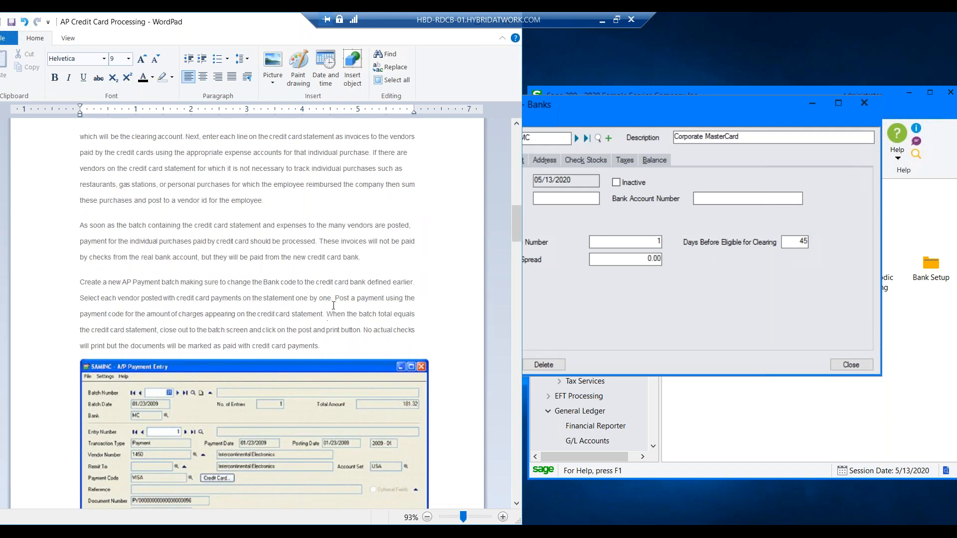
pyautogui.scroll(5, 314, 272)
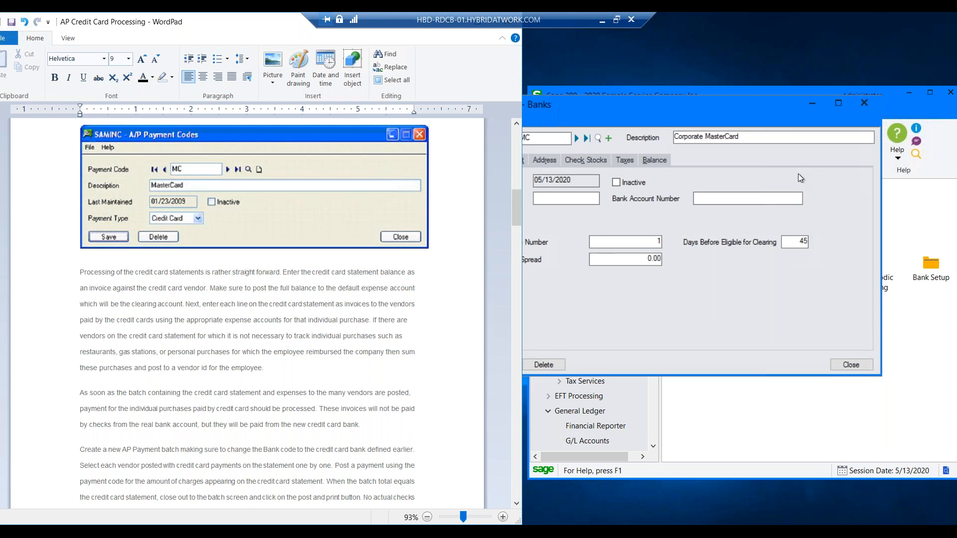
# - Close the Banks window and collapse the General Ledger, Bank Services, Common Services and Purchase Orders branches of the module tree
pyautogui.click(864, 104)
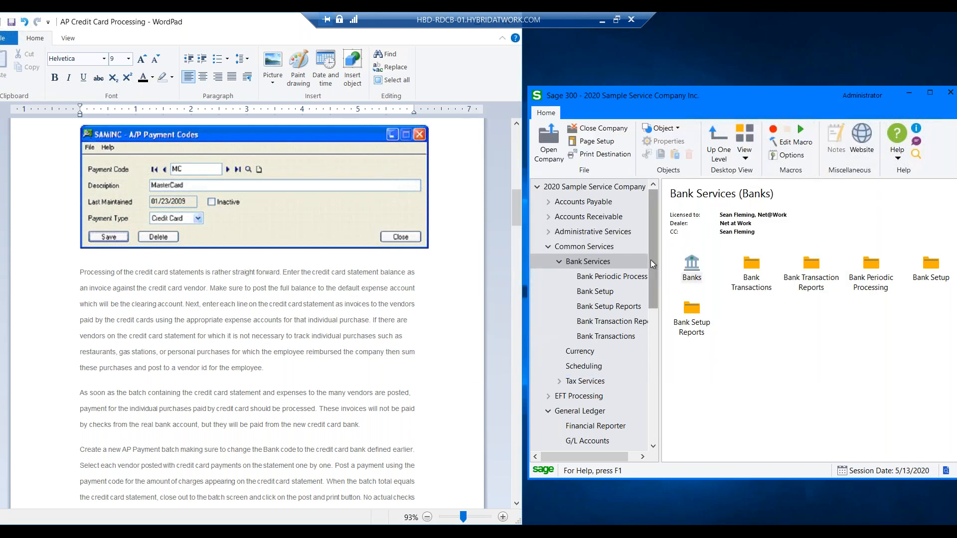
pyautogui.scroll(-3, 651, 299)
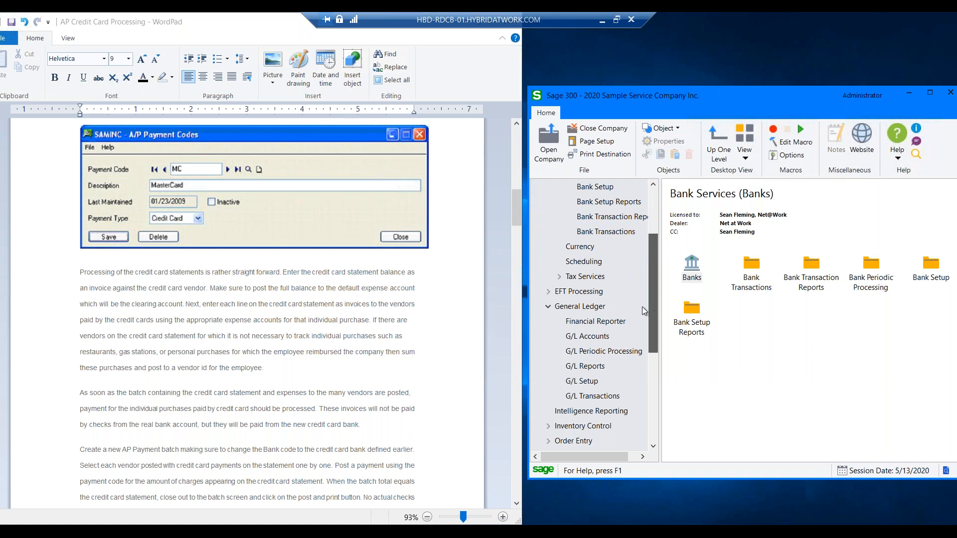
pyautogui.click(549, 307)
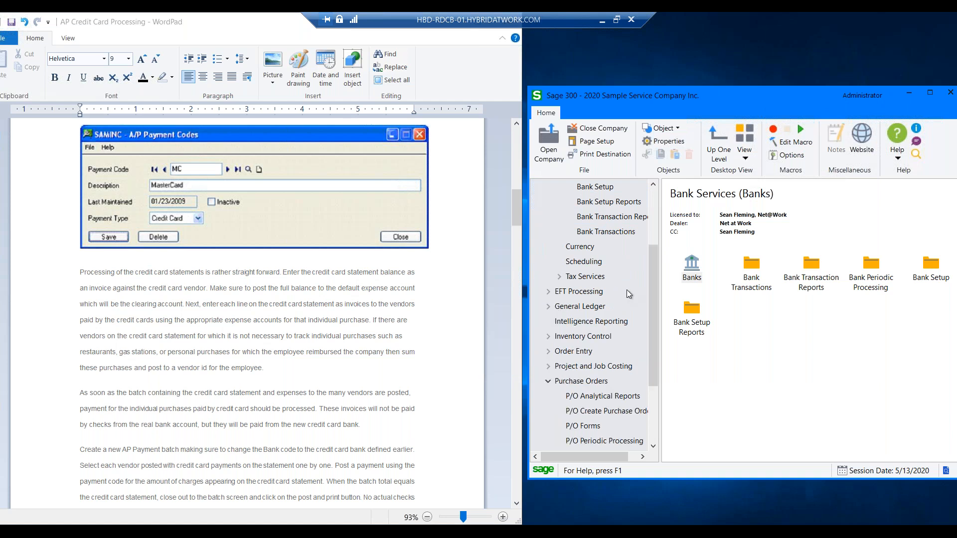
pyautogui.moveTo(656, 291); pyautogui.dragTo(651, 259)
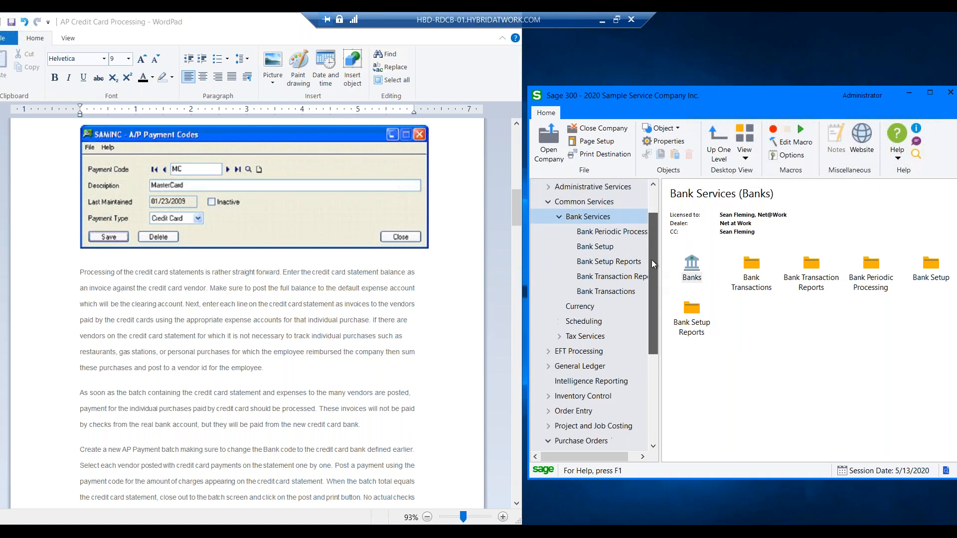
pyautogui.click(559, 216)
pyautogui.click(549, 204)
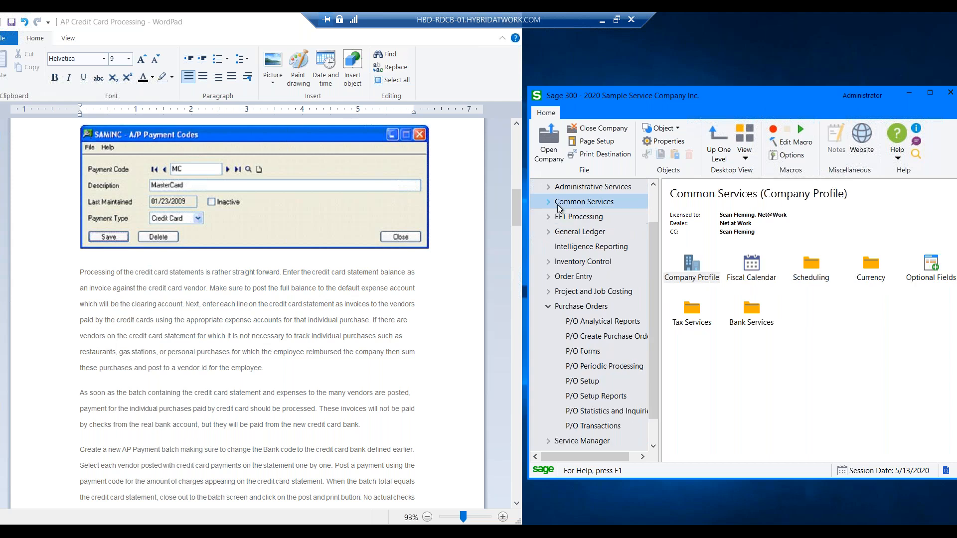
pyautogui.click(548, 306)
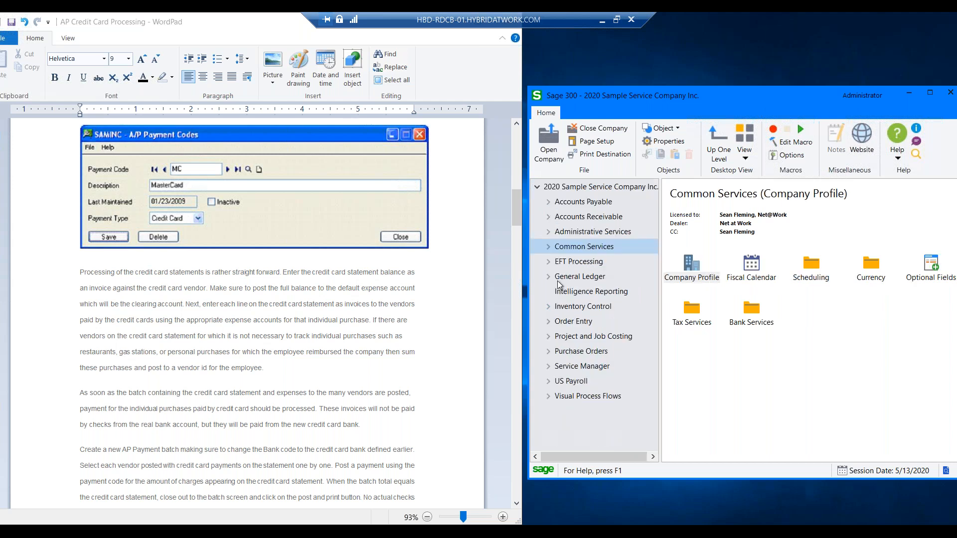
# - Create a new batch from the Invoice Batch List in the Accounts Payable transactions
pyautogui.click(549, 204)
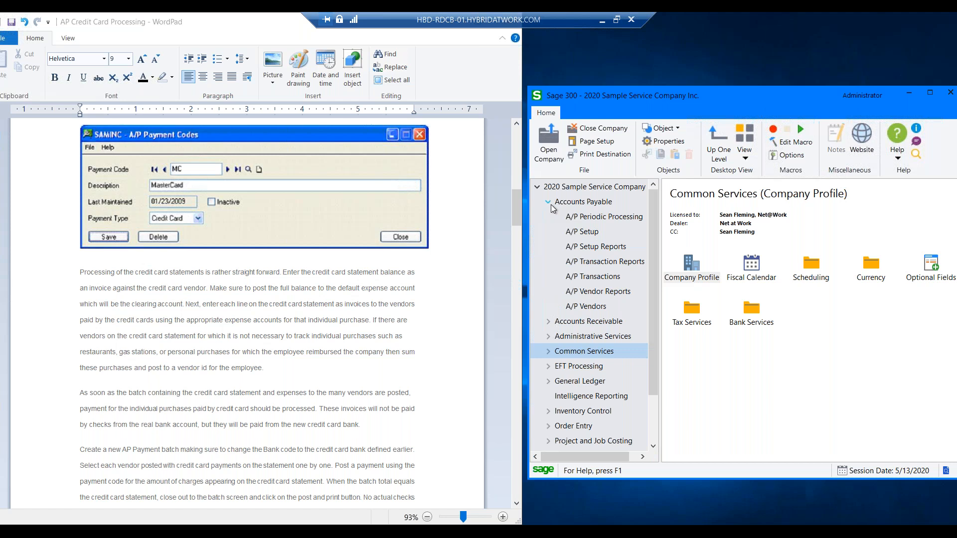
pyautogui.click(596, 279)
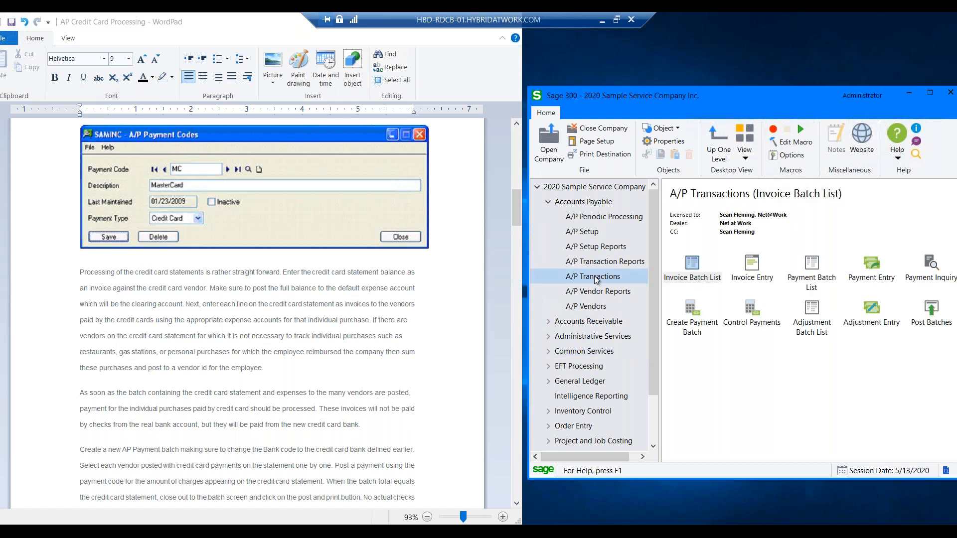
pyautogui.doubleClick(686, 268)
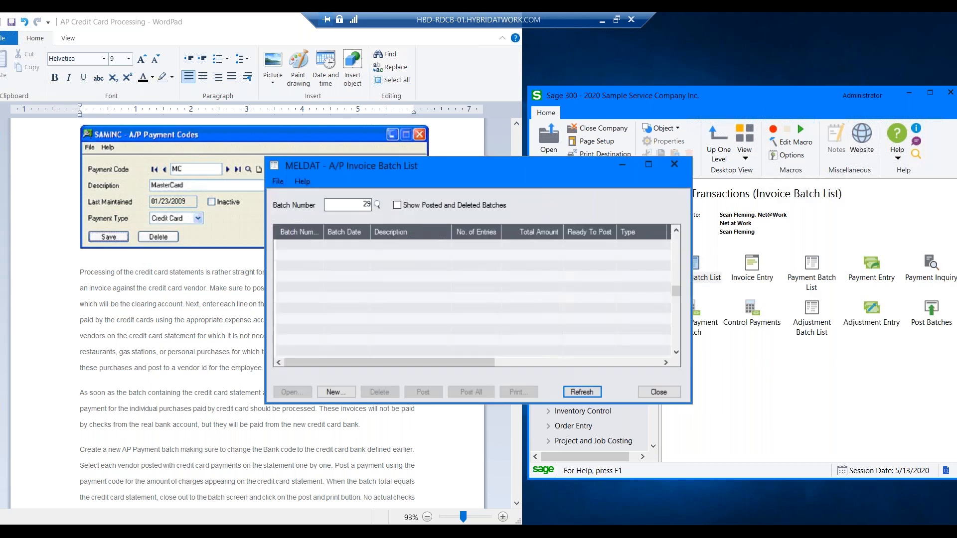
pyautogui.click(354, 390)
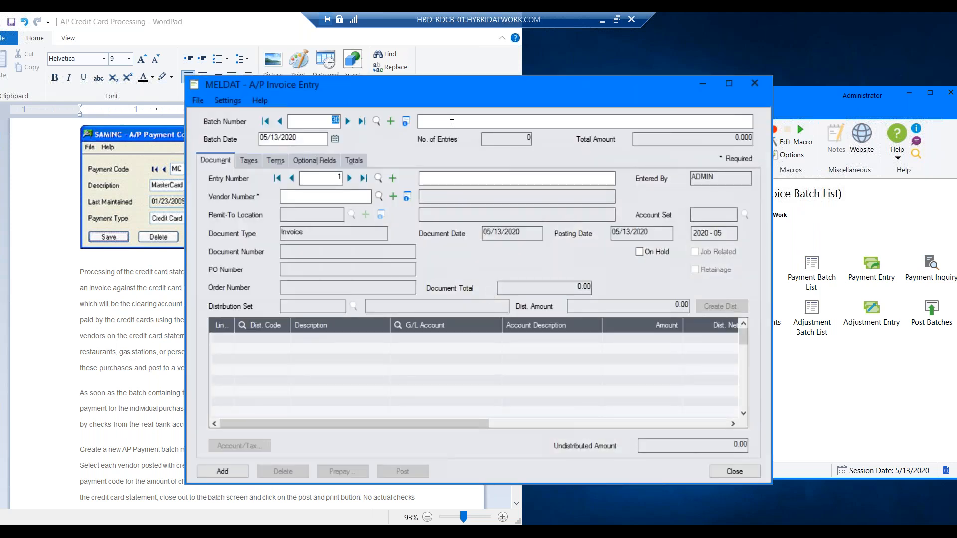
# - Describe the invoice batch as Payables and assign vendor 2350, MasterCard Credit Card Payment, to its first entry
pyautogui.click(451, 123)
pyautogui.write('Payables')
pyautogui.click(313, 198)
pyautogui.write('2350')
pyautogui.press('Tab')
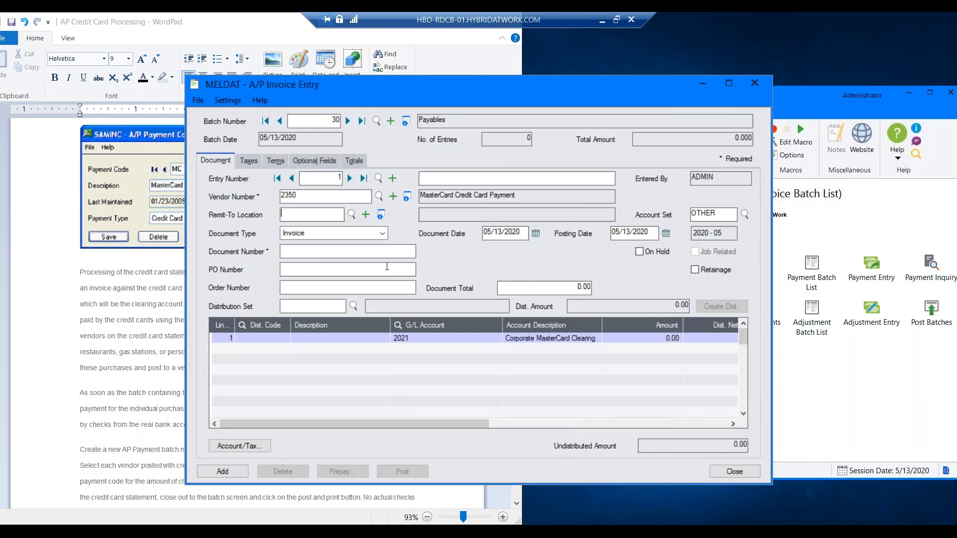
# - Set the invoice's document number to MAY2020A and its document total to 20,000.00
pyautogui.click(320, 252)
pyautogui.write('MAY2020A')
pyautogui.click(563, 288)
pyautogui.write('20000')
# - Set the Corporate MasterCard Clearing line's amount to 20,000.00 and add the entry to the batch
pyautogui.click(648, 339)
pyautogui.write('200000')
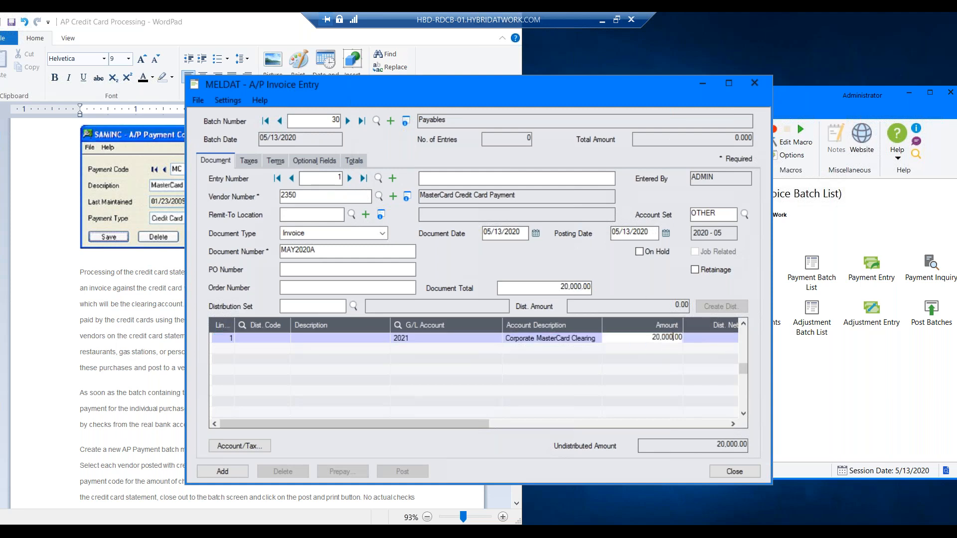
pyautogui.press('BackSpace')
pyautogui.click(240, 471)
pyautogui.click(240, 471)
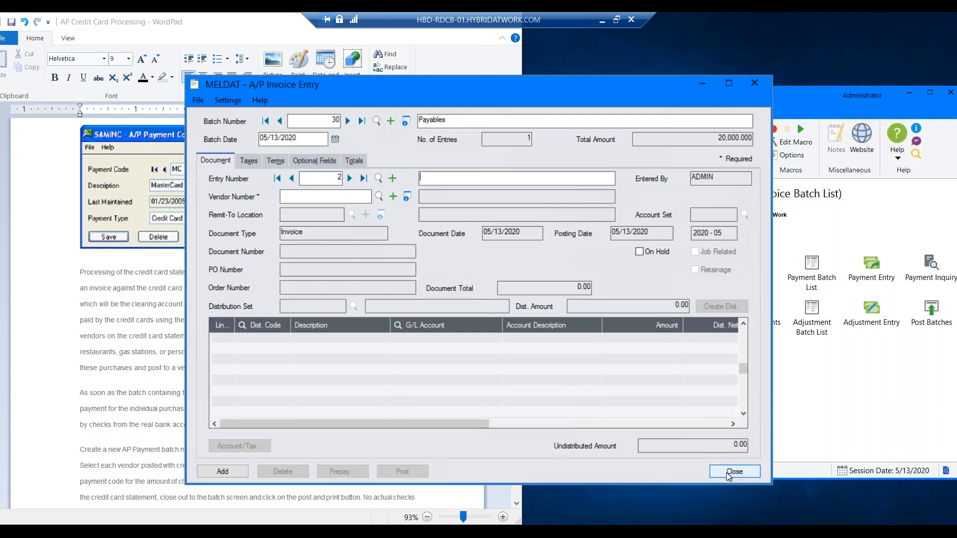
# - Return to the first entry, post the Payables batch, and close the invoice entry and batch list windows
pyautogui.click(293, 178)
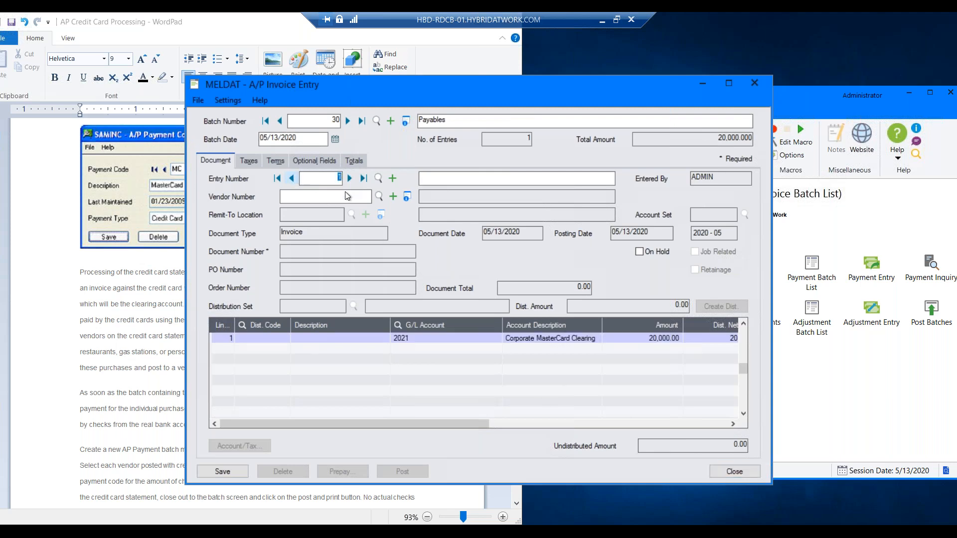
pyautogui.click(403, 471)
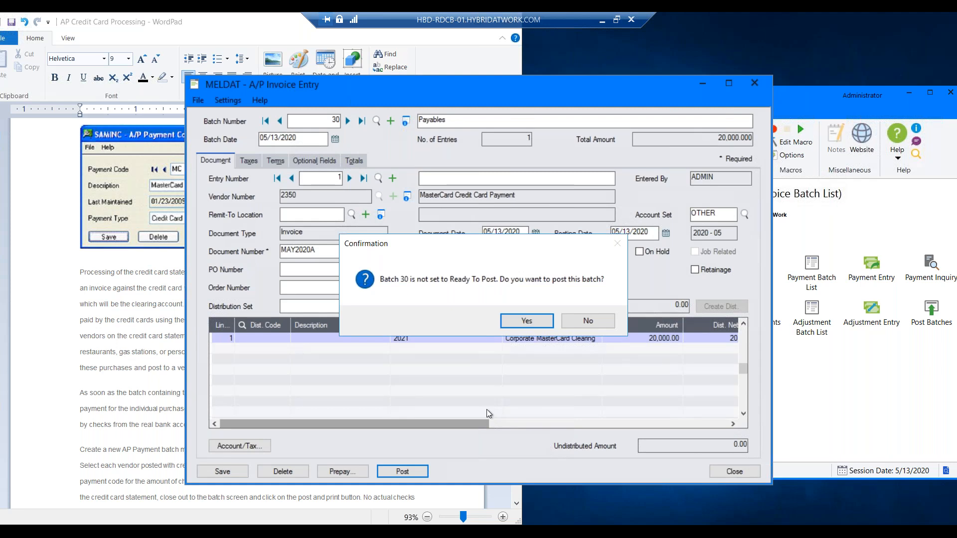
pyautogui.click(538, 320)
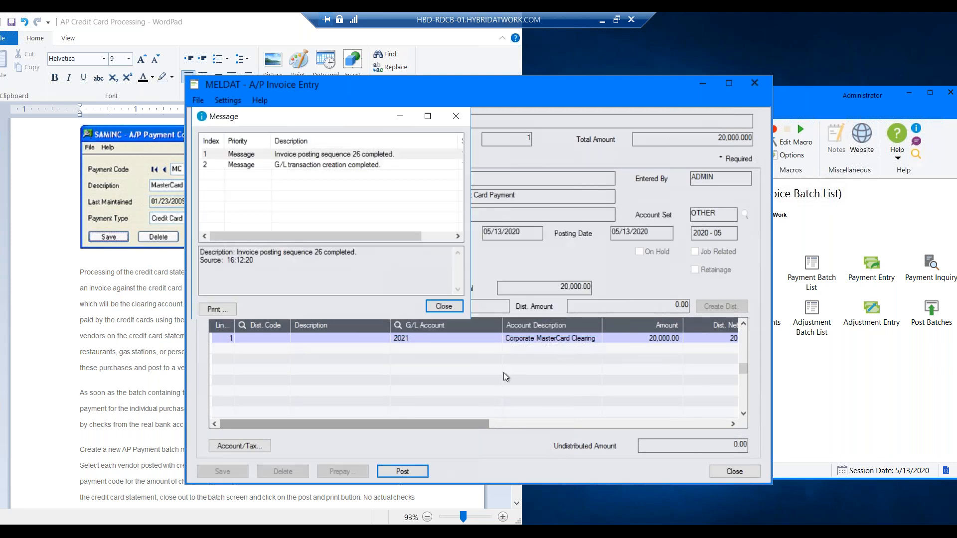
pyautogui.click(441, 306)
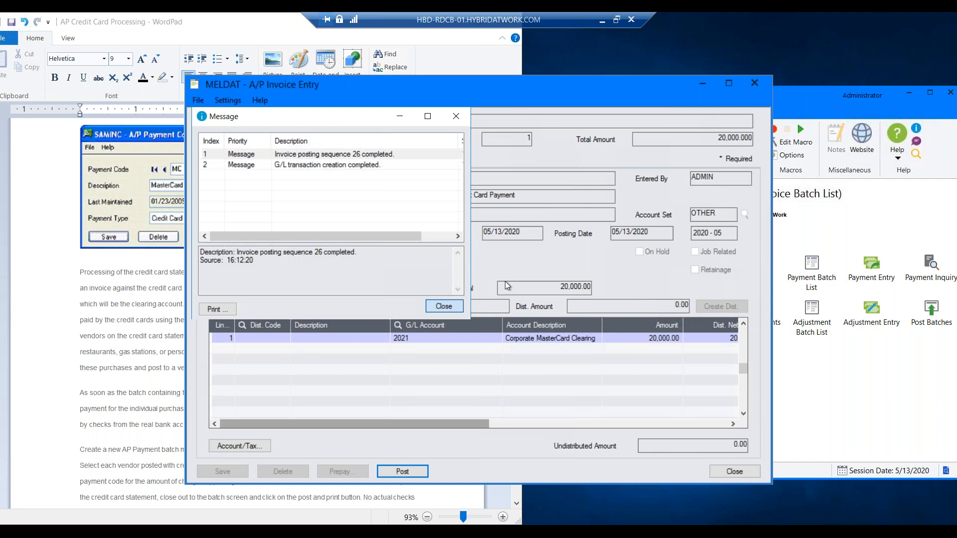
pyautogui.click(734, 471)
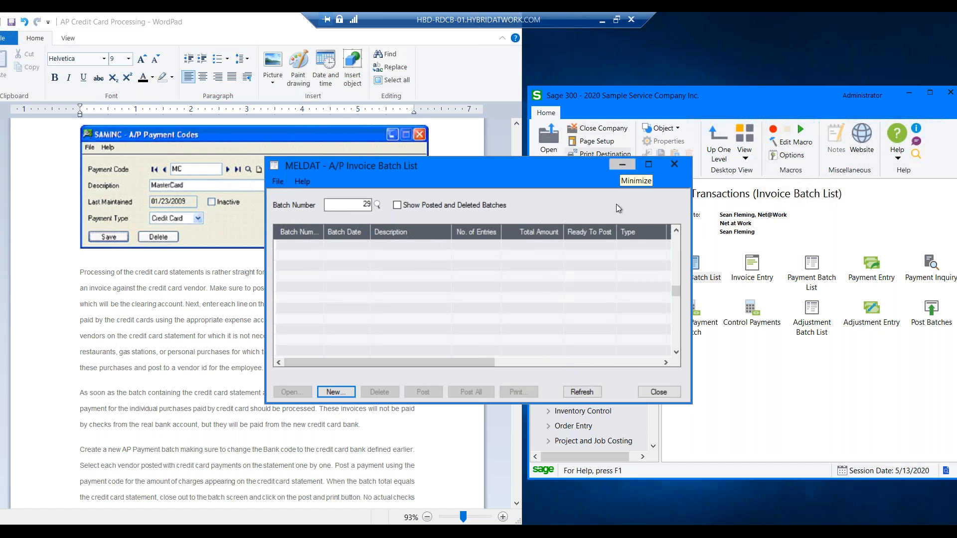
pyautogui.click(669, 392)
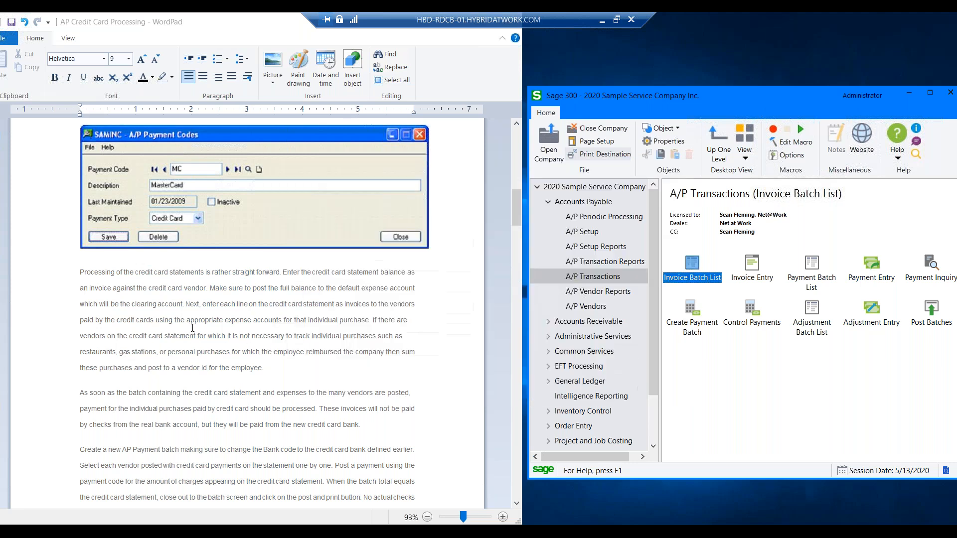
# - Review the document's instructions on entering statement lines as vendor invoices and paying them from the credit card bank
pyautogui.click(193, 329)
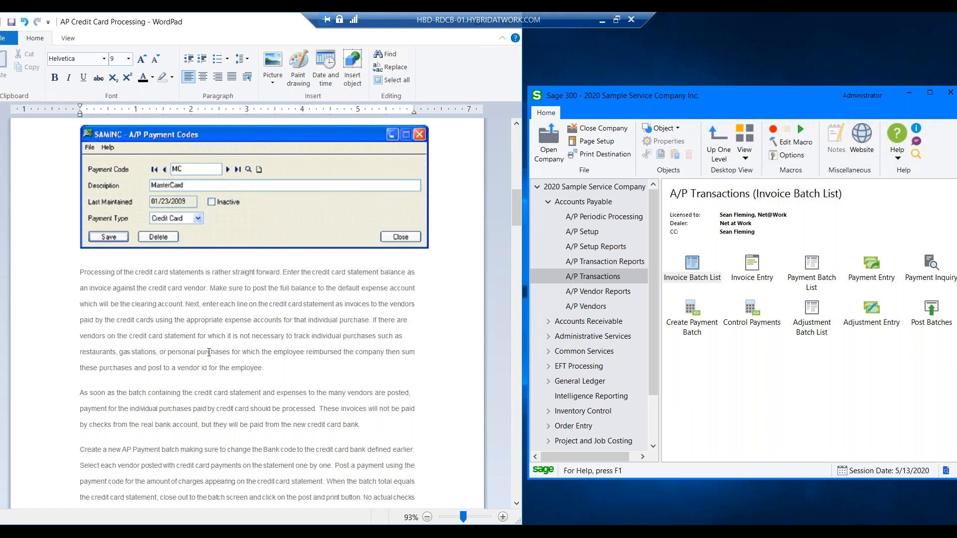
pyautogui.scroll(-1, 209, 353)
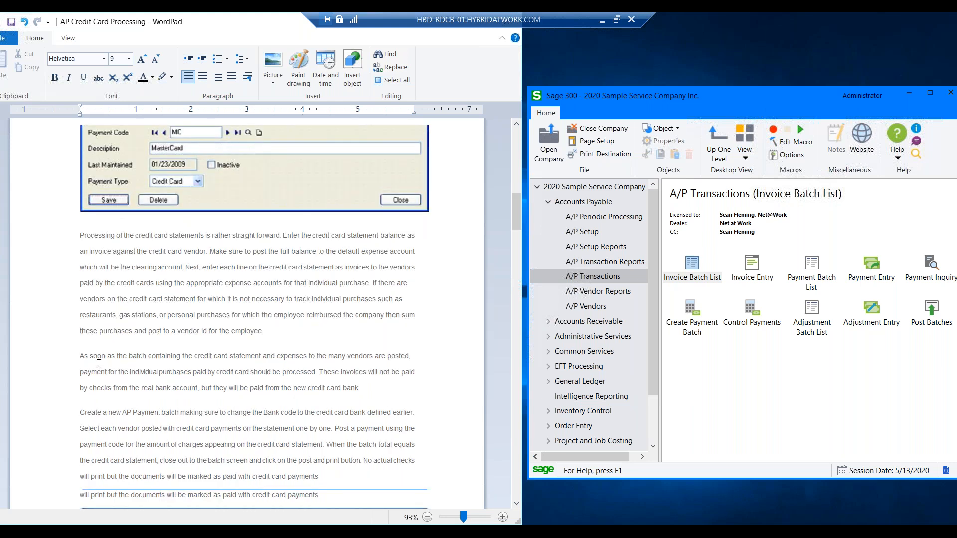
pyautogui.scroll(-1, 108, 365)
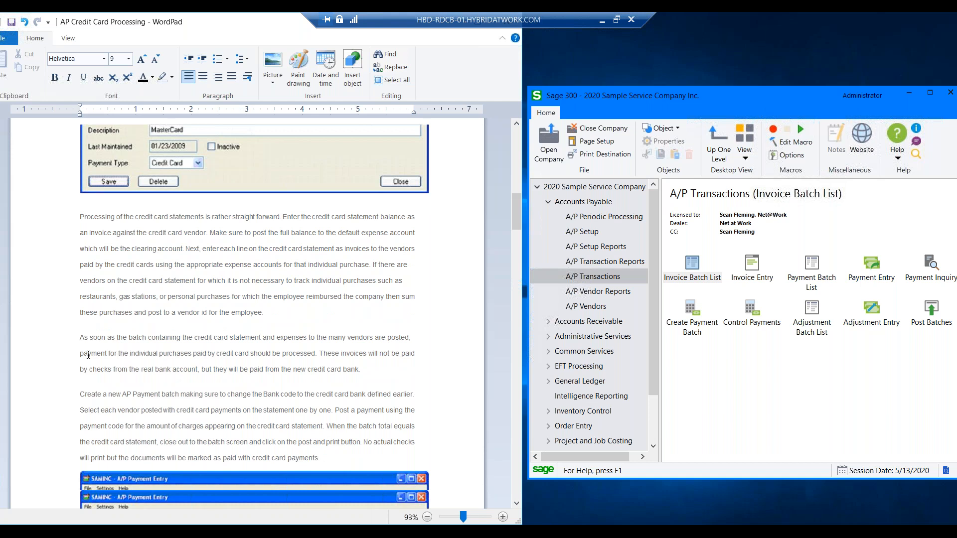
pyautogui.scroll(-1, 308, 345)
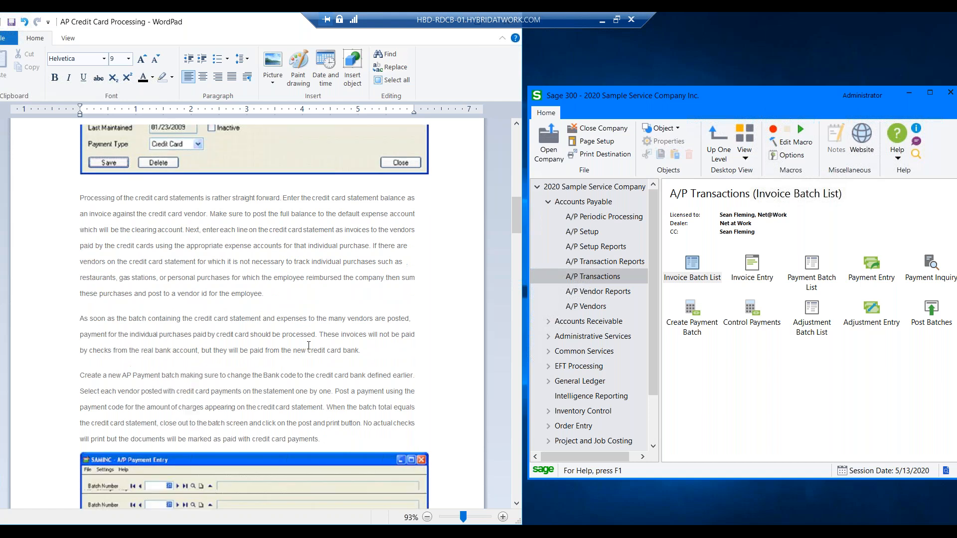
pyautogui.scroll(-1, 304, 329)
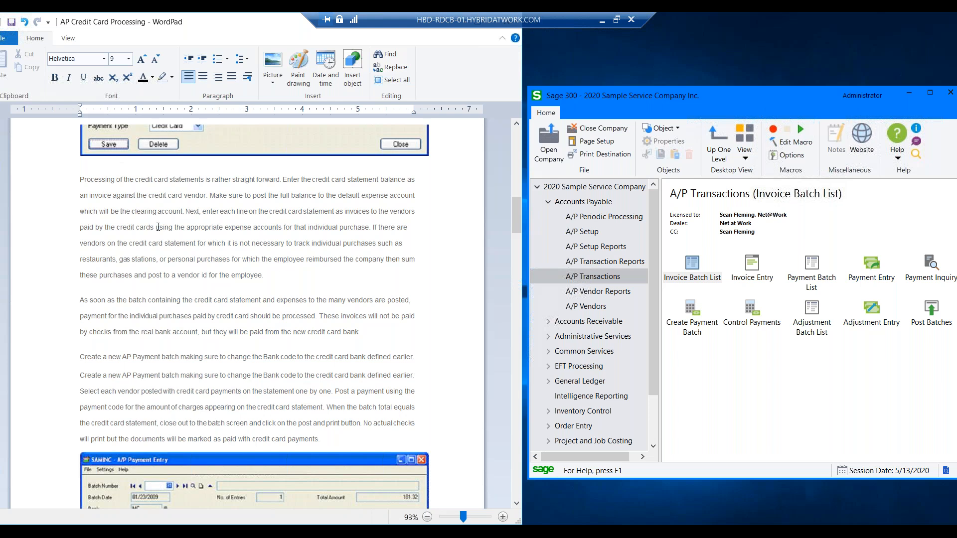
pyautogui.scroll(-1, 329, 225)
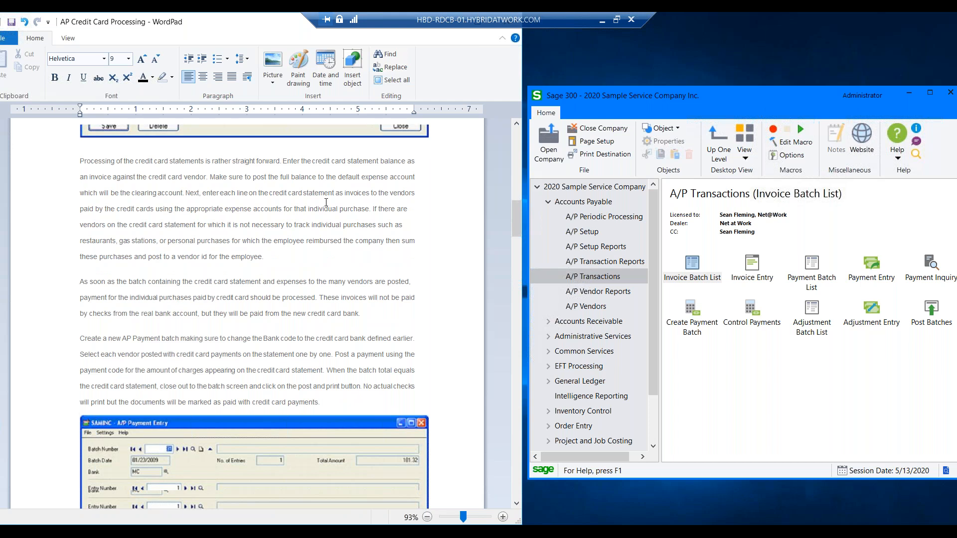
pyautogui.scroll(-1, 326, 202)
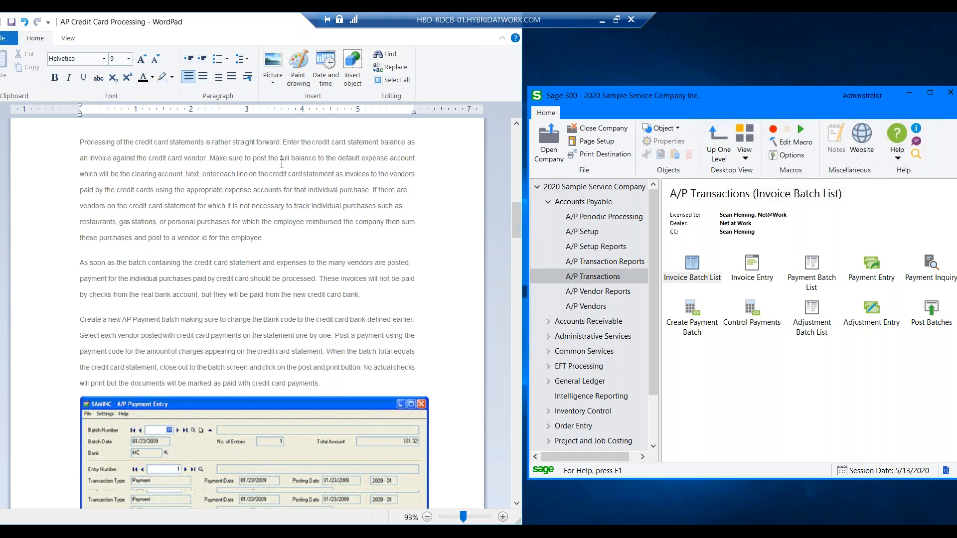
pyautogui.scroll(-1, 281, 162)
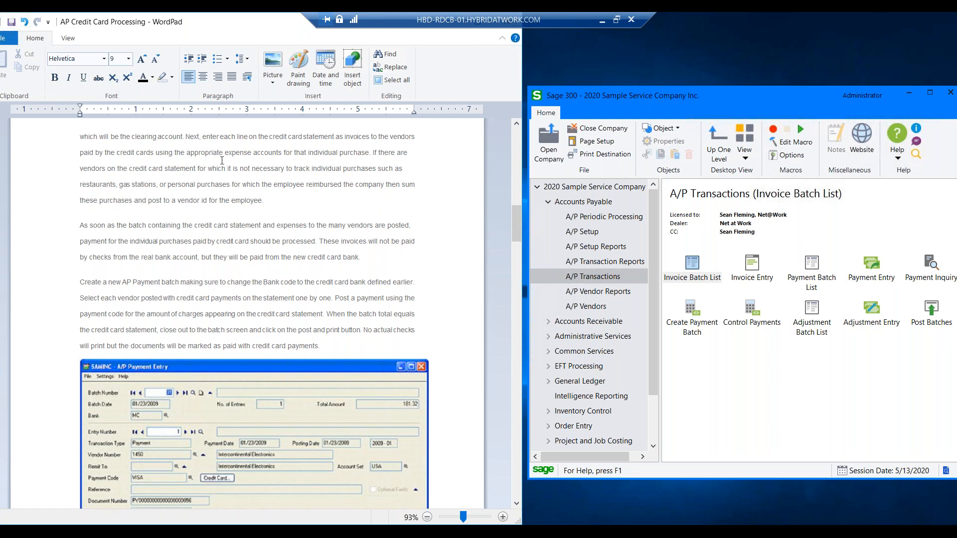
pyautogui.moveTo(188, 136); pyautogui.dragTo(407, 142)
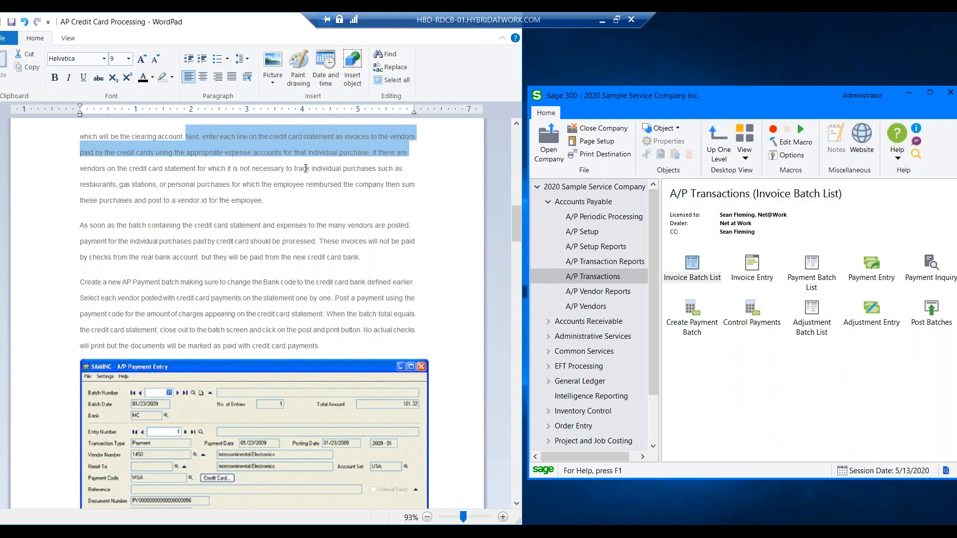
pyautogui.click(82, 156)
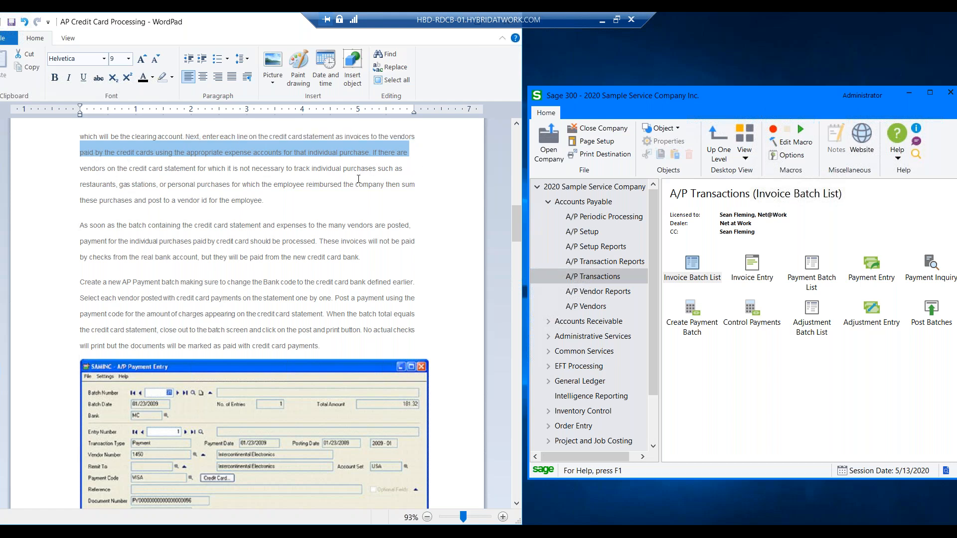
pyautogui.click(270, 201)
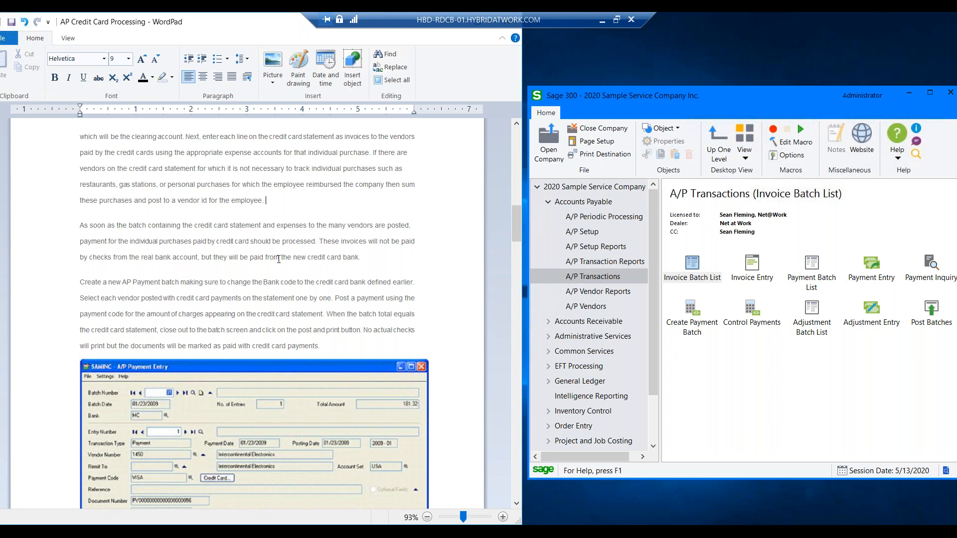
# - Open the A/P payment batch list and create a new payment batch
pyautogui.click(818, 272)
pyautogui.doubleClick(818, 272)
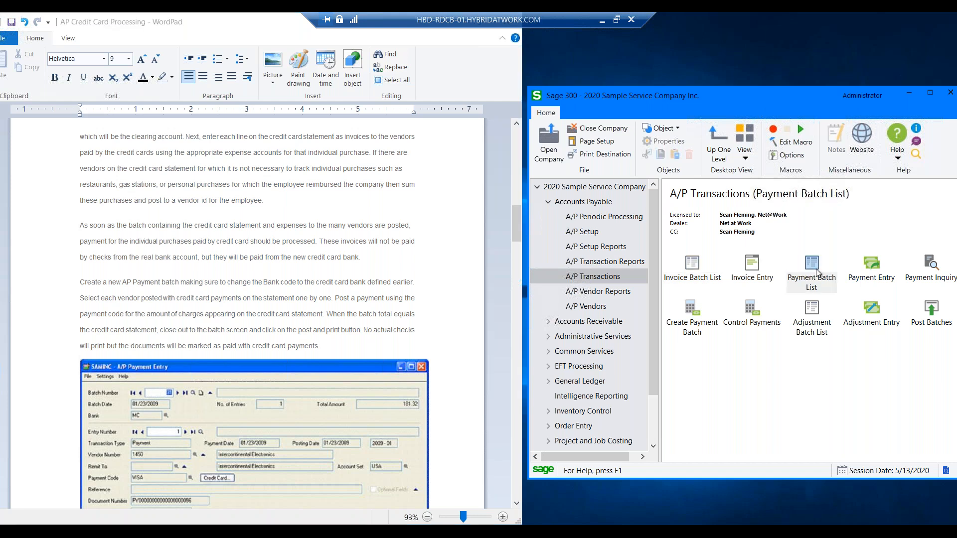
pyautogui.moveTo(485, 165); pyautogui.dragTo(660, 148)
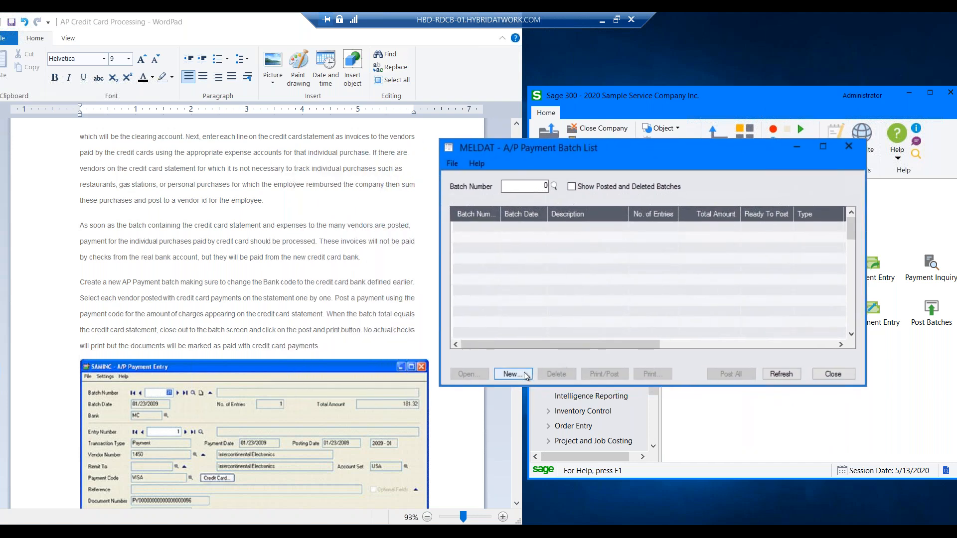
pyautogui.press('Return')
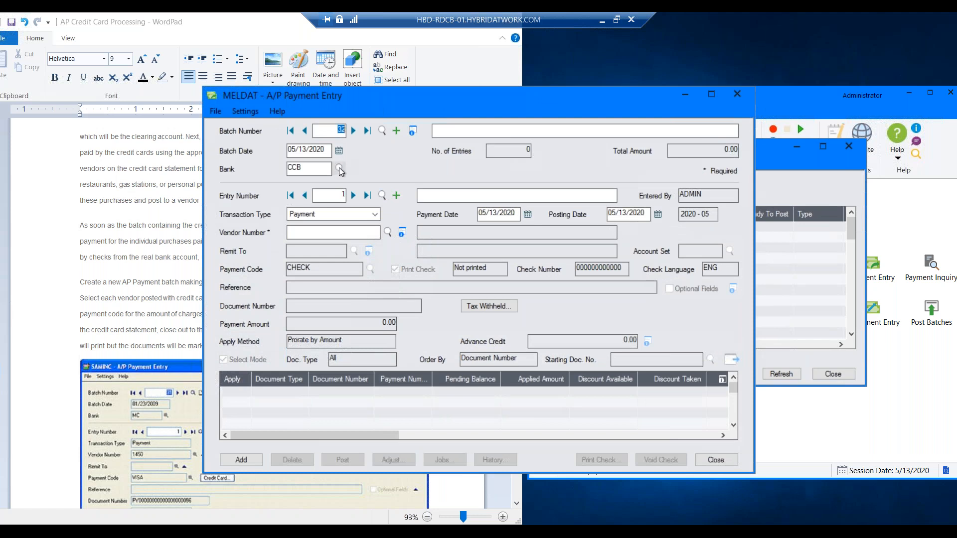
# - Describe the payment batch as MasterCard Batch and set its bank to MC
pyautogui.click(441, 133)
pyautogui.write('MasterCard Bat')
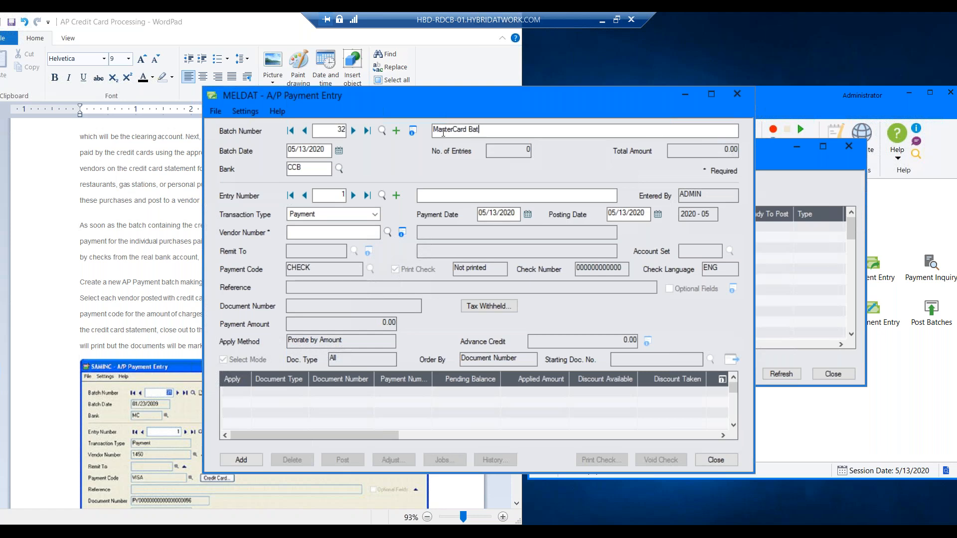
pyautogui.write('ch')
pyautogui.press('Tab')
pyautogui.write('MC')
pyautogui.press('Tab')
# - Select vendor Chloride Systems for the first payment entry and set the payment code to MC
pyautogui.click(386, 232)
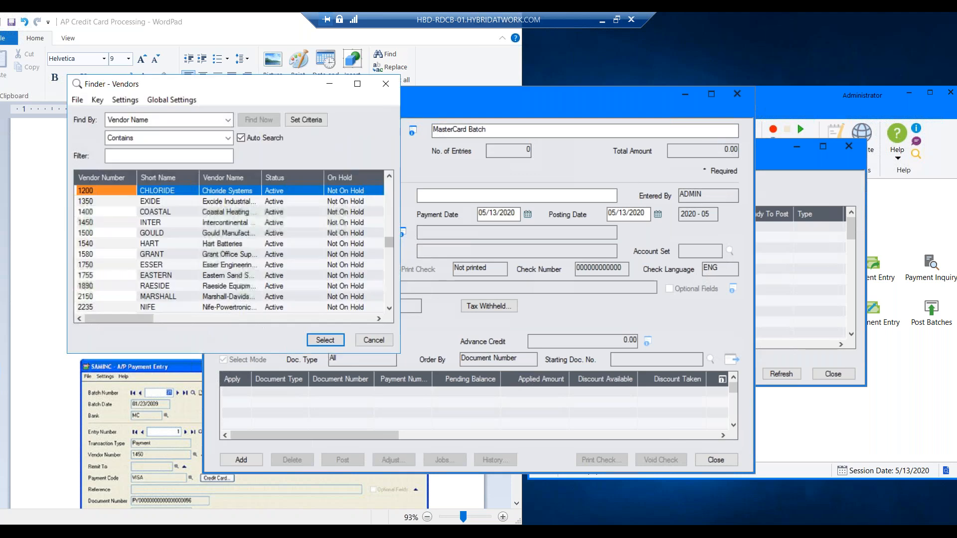
pyautogui.doubleClick(150, 191)
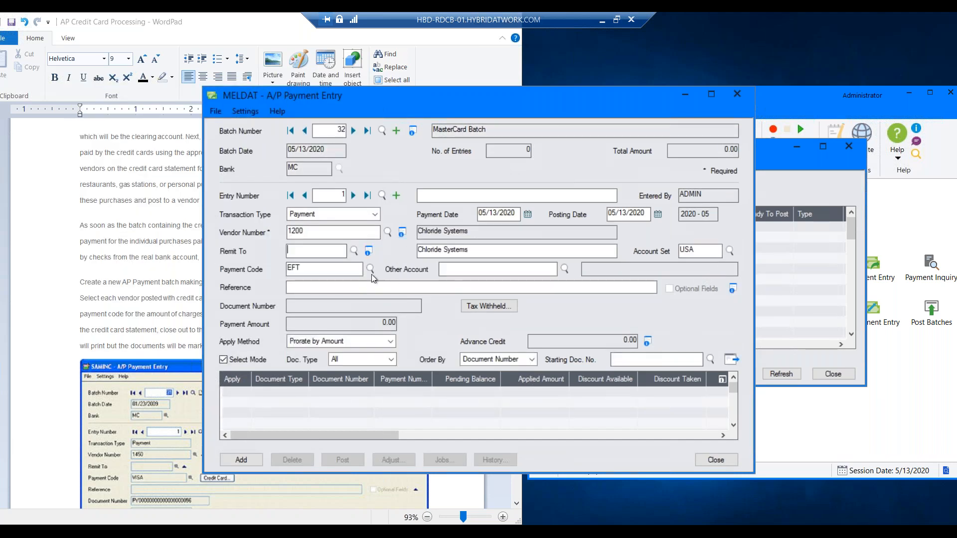
pyautogui.press('Tab')
pyautogui.write('MC')
pyautogui.press('Tab')
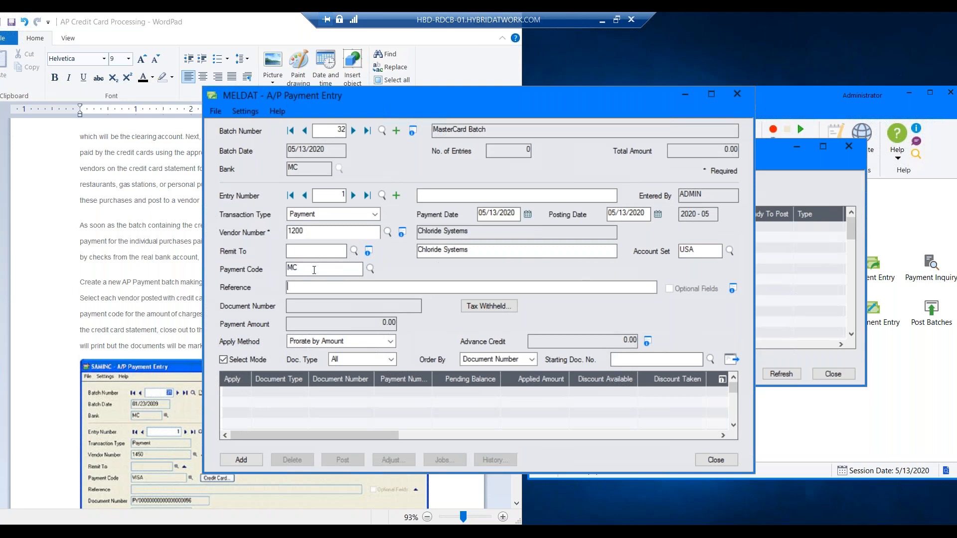
pyautogui.click(369, 270)
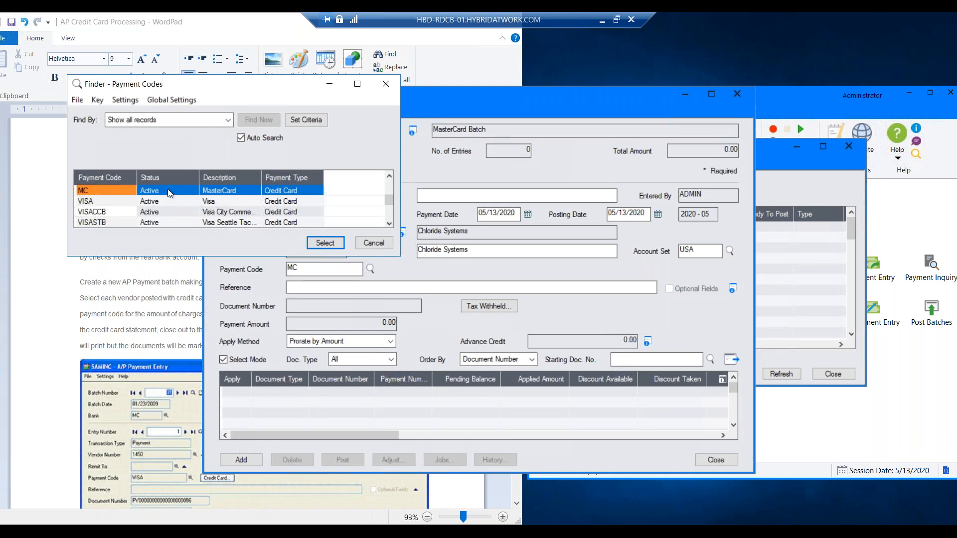
pyautogui.click(322, 244)
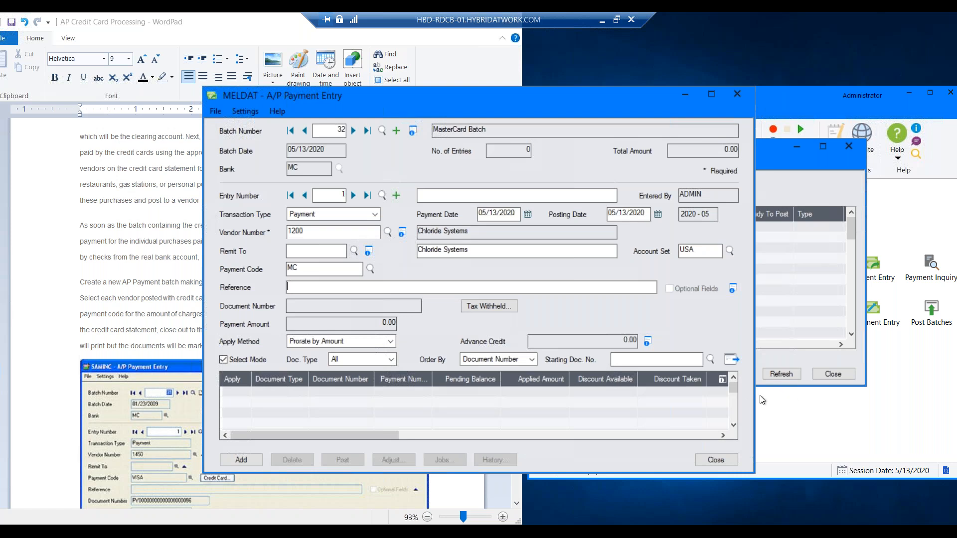
# - List the vendor's open documents, apply the payment to invoices IN4687412 and INV101, and add the entry to the batch
pyautogui.click(733, 361)
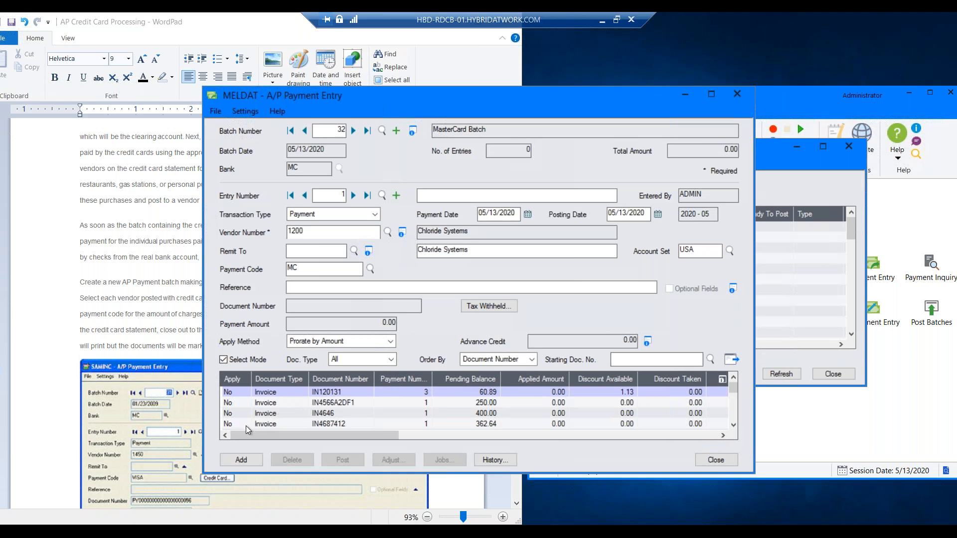
pyautogui.doubleClick(228, 425)
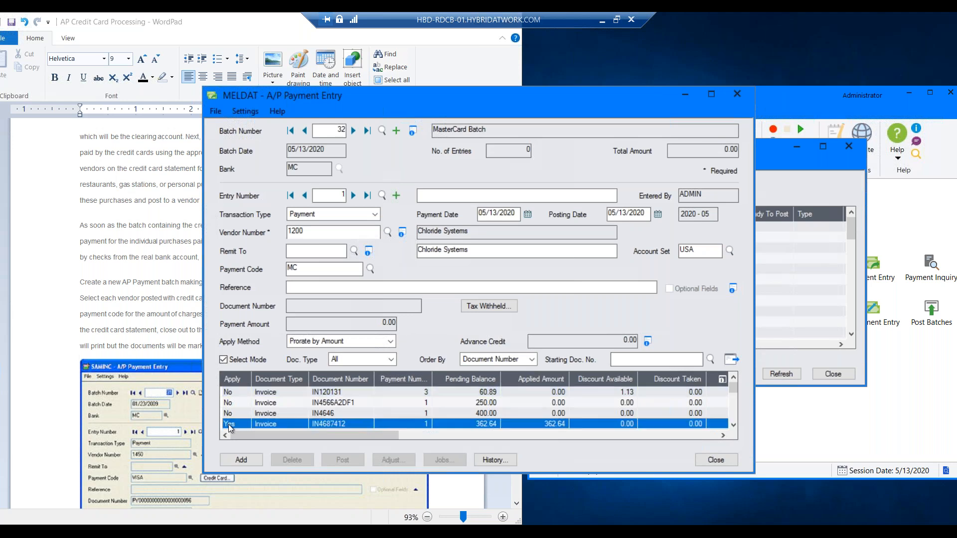
pyautogui.press('Down')
pyautogui.press('Down')
pyautogui.press('Down')
pyautogui.press('Down')
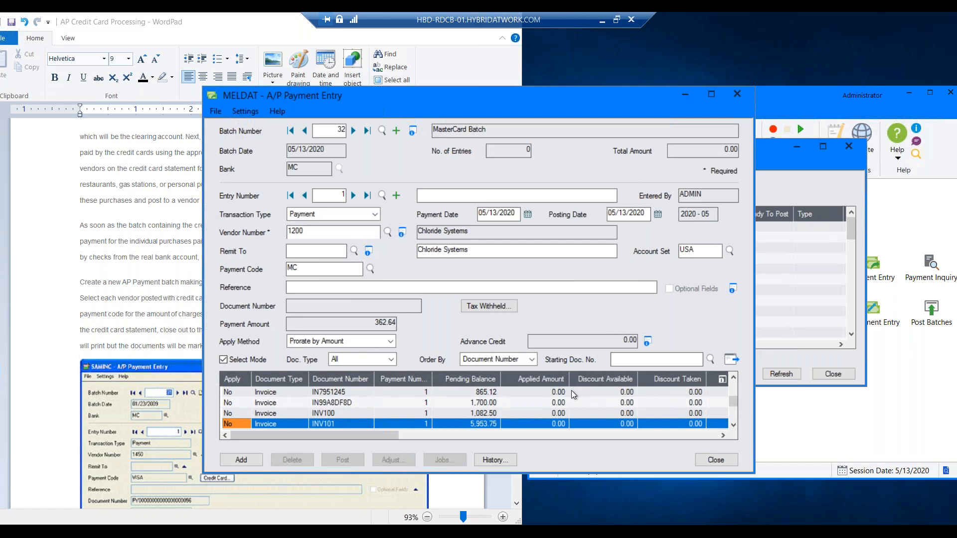
pyautogui.doubleClick(234, 424)
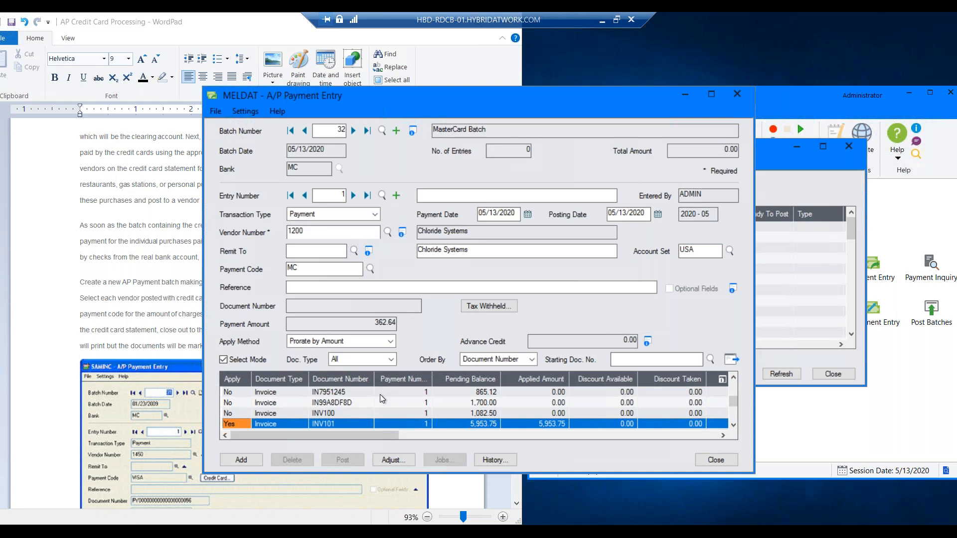
pyautogui.click(396, 195)
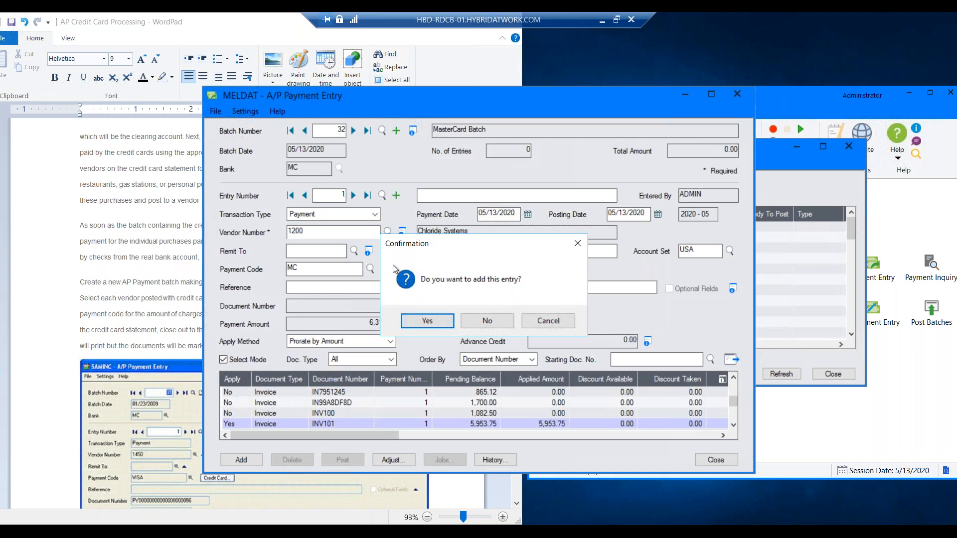
pyautogui.click(430, 323)
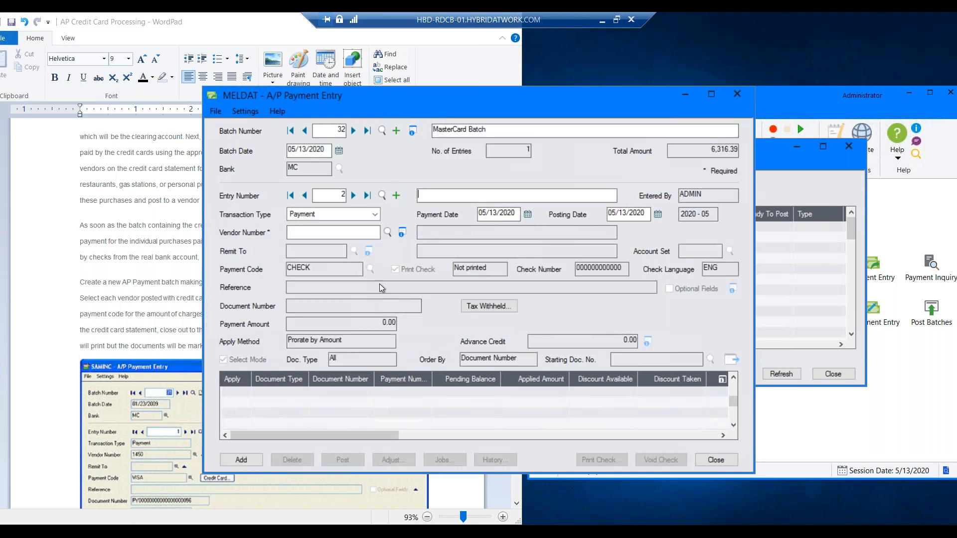
# - Select vendor Non-Specific Credit Card Charges for the second payment entry
pyautogui.click(366, 232)
pyautogui.click(387, 232)
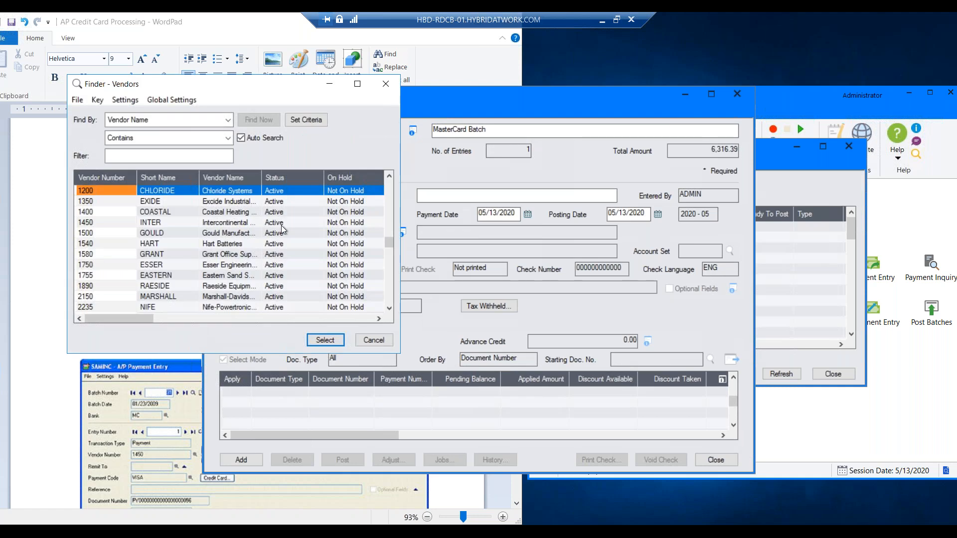
pyautogui.press('Down')
pyautogui.press('Down')
pyautogui.press('Down')
pyautogui.press('Down')
pyautogui.press('Down')
pyautogui.press('Down')
pyautogui.press('Down')
pyautogui.press('Down')
pyautogui.press('Down')
pyautogui.press('Down')
pyautogui.press('Down')
pyautogui.press('Down')
pyautogui.press('Down')
pyautogui.press('Down')
pyautogui.press('Down')
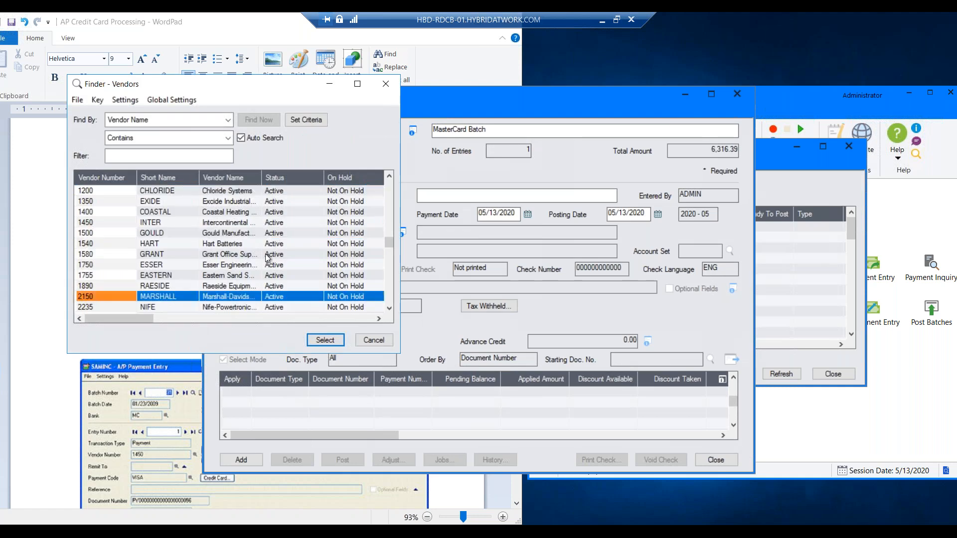
pyautogui.press('Down')
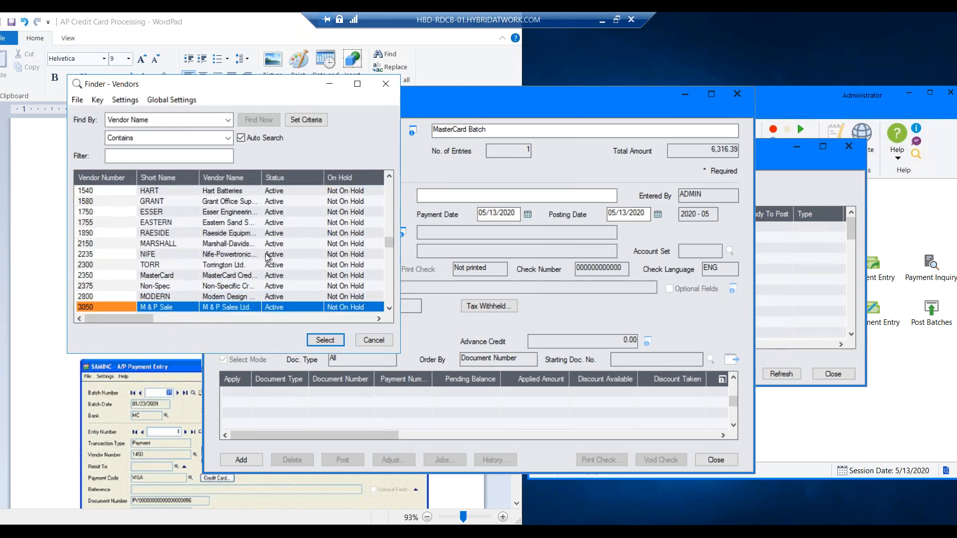
pyautogui.click(235, 288)
pyautogui.doubleClick(234, 288)
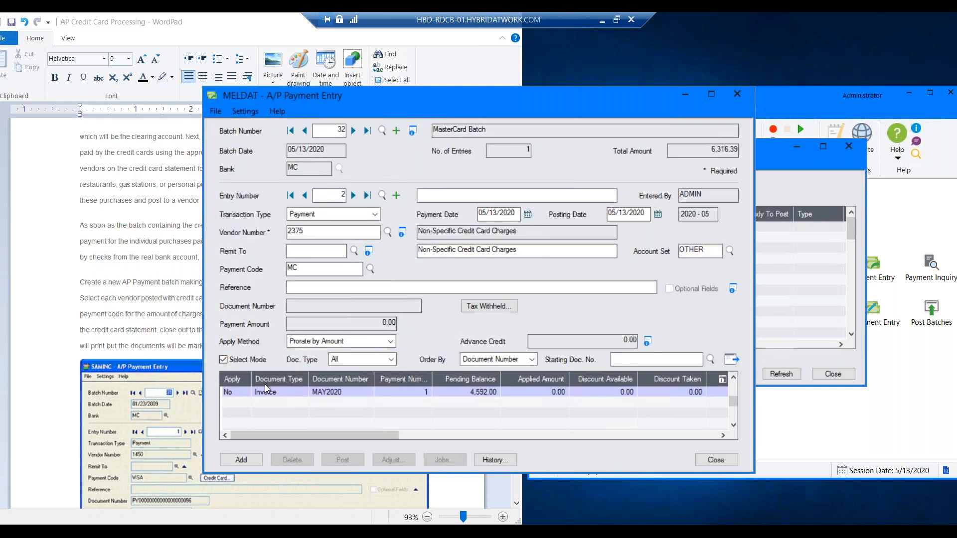
# - Apply the second payment to invoice MAY2020, add the entry, and start a third entry
pyautogui.doubleClick(238, 393)
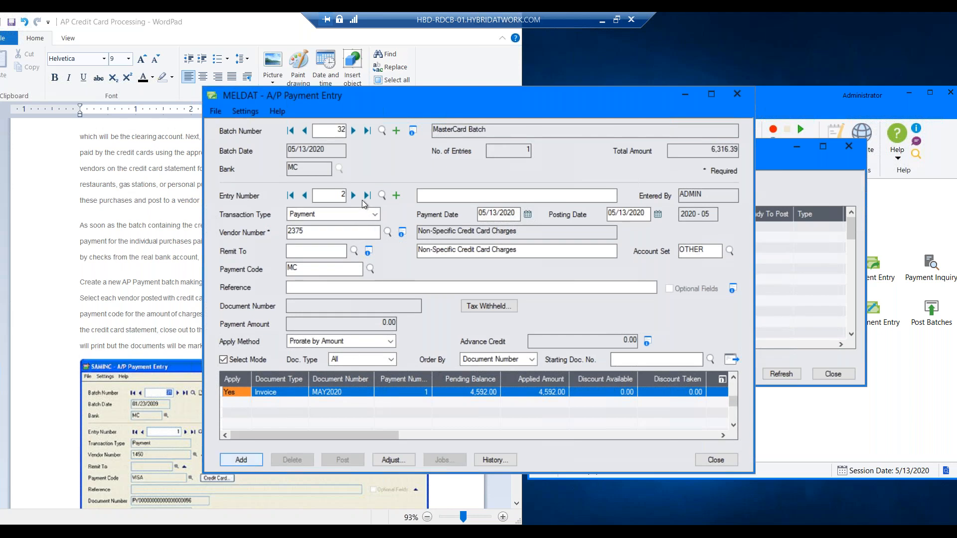
pyautogui.click(249, 460)
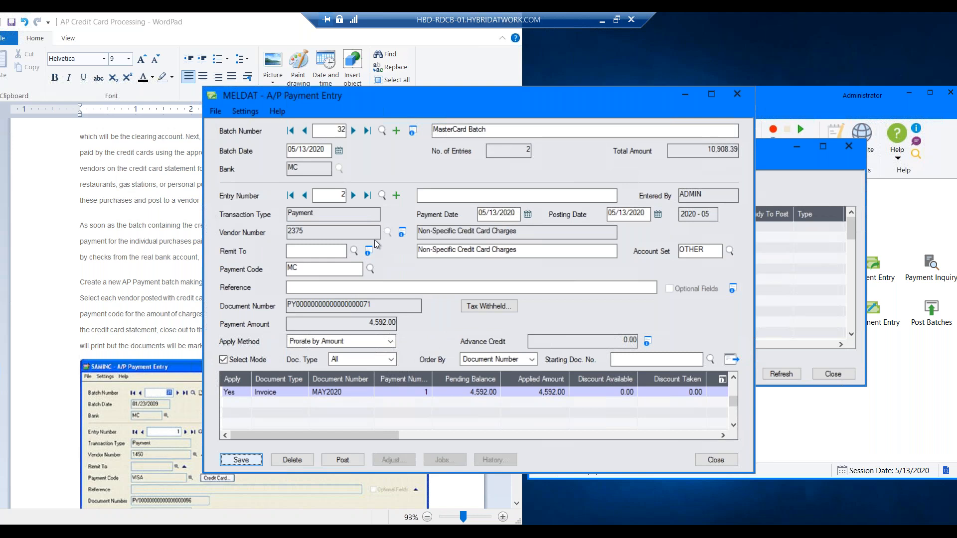
pyautogui.click(397, 197)
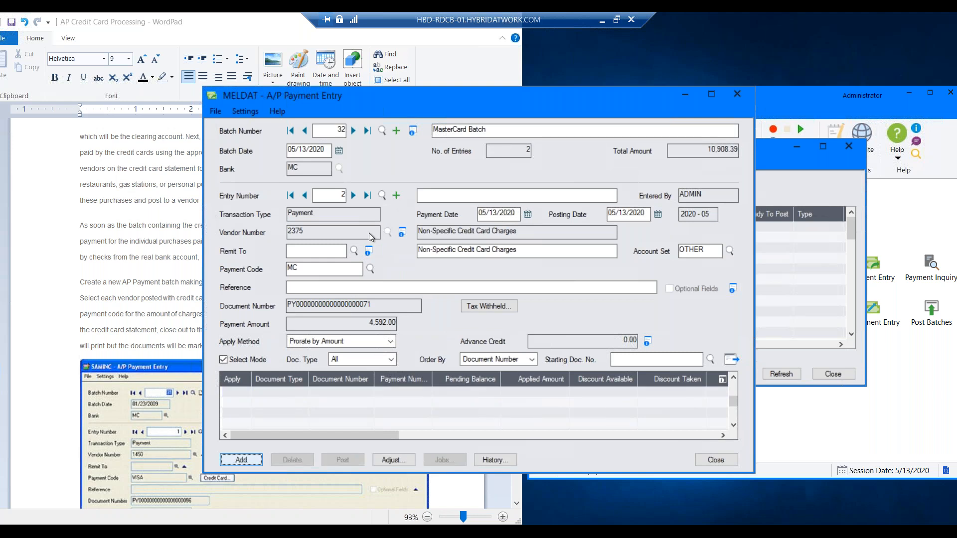
pyautogui.click(393, 198)
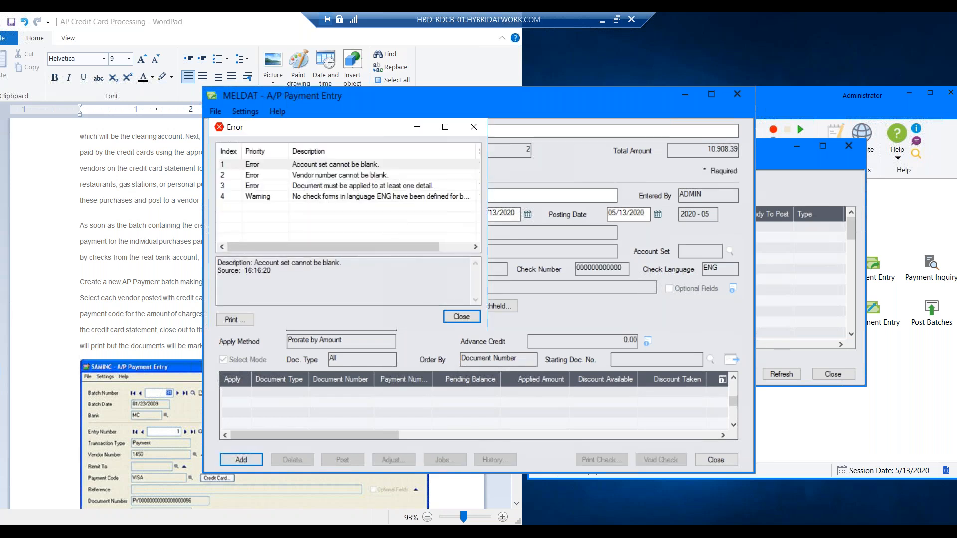
pyautogui.click(457, 317)
# - Add a payment entry for vendor Coastal Heating of Ottawa, applied to invoices 5642103 and 6543213
pyautogui.click(387, 233)
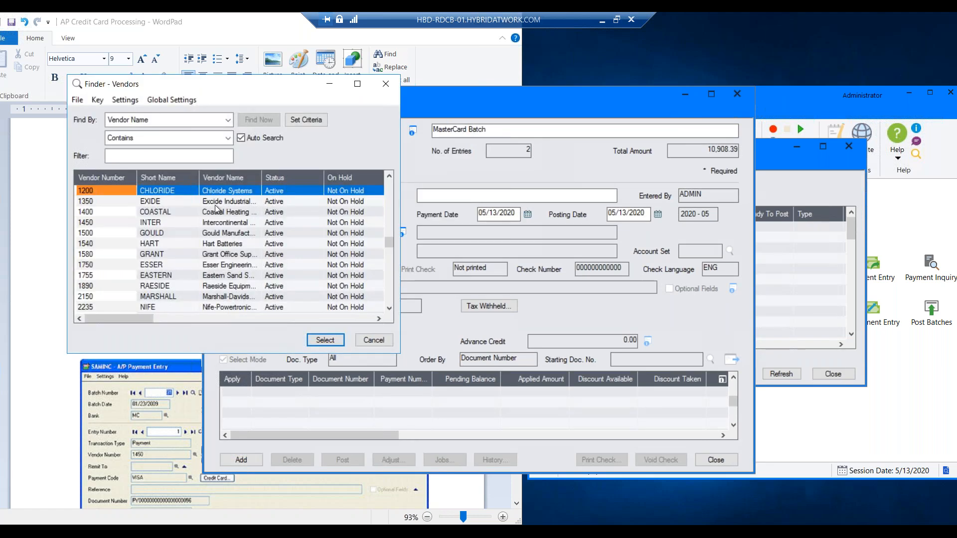
pyautogui.doubleClick(164, 211)
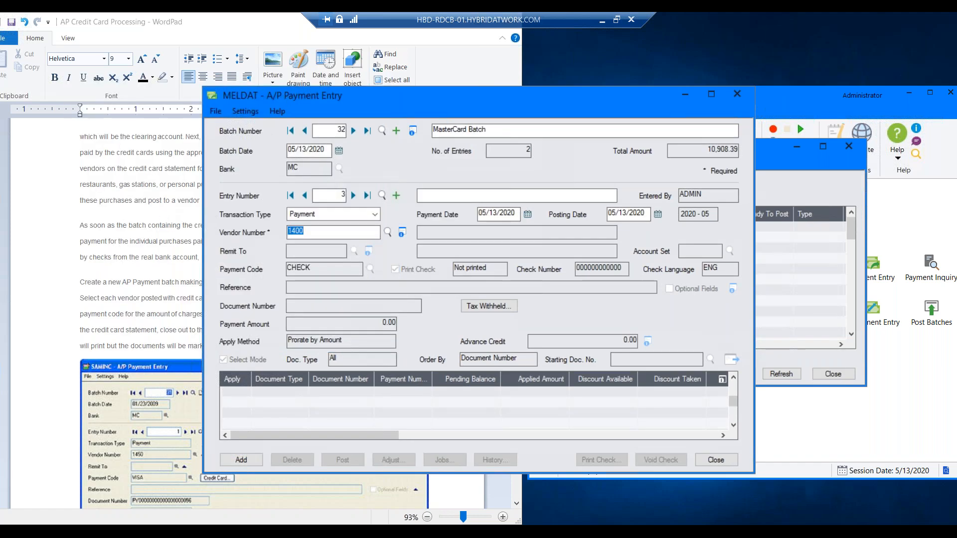
pyautogui.click(736, 361)
pyautogui.doubleClick(238, 393)
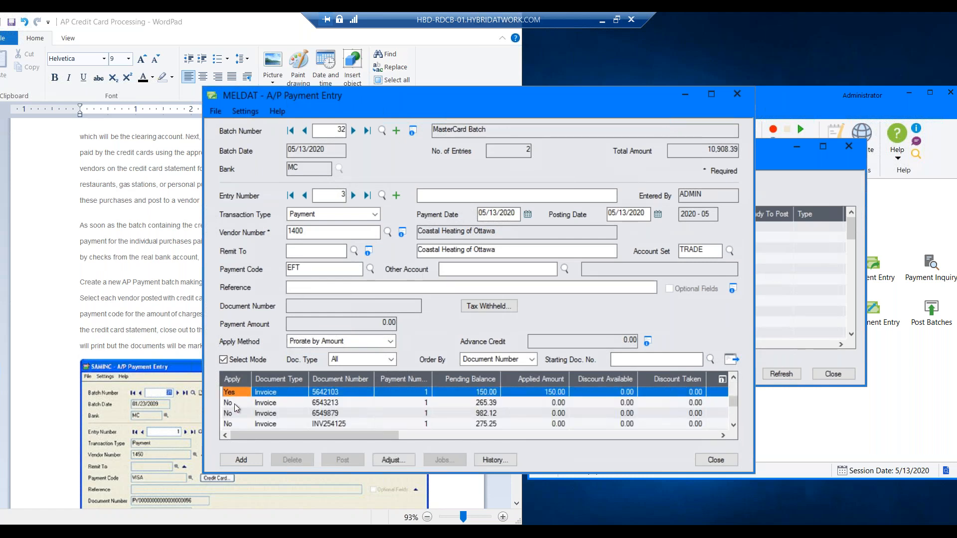
pyautogui.doubleClick(237, 408)
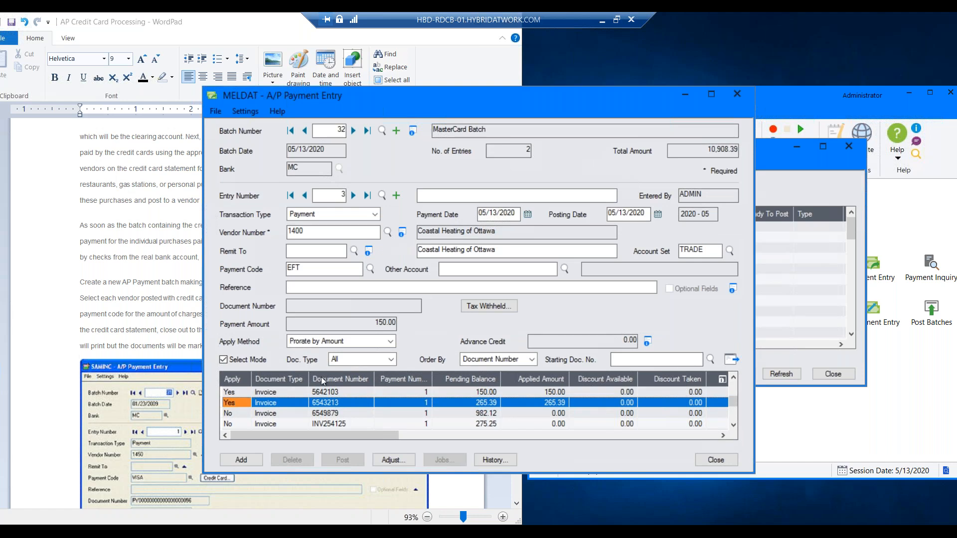
pyautogui.click(241, 459)
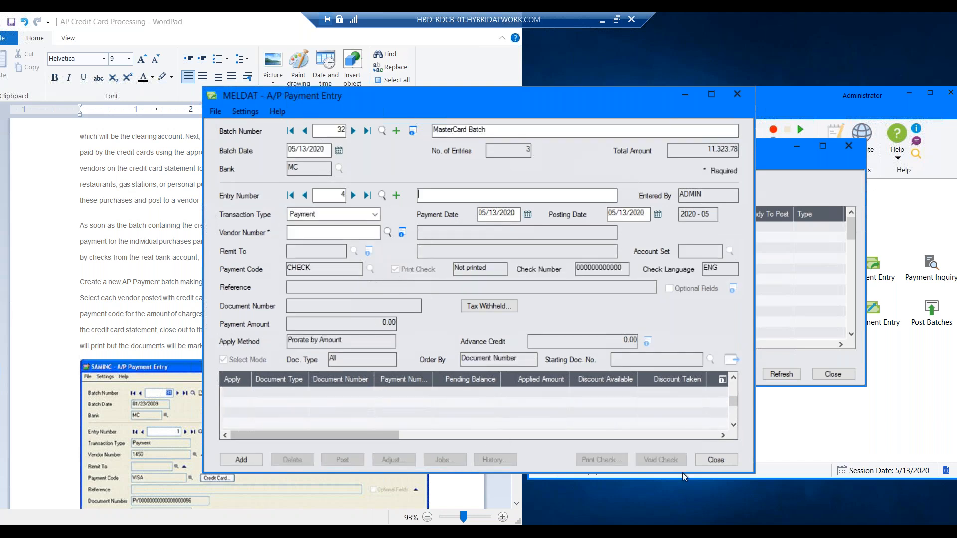
# - Leave payment entry, post the MasterCard Batch from the payment batch list, and close the refreshed list
pyautogui.click(714, 460)
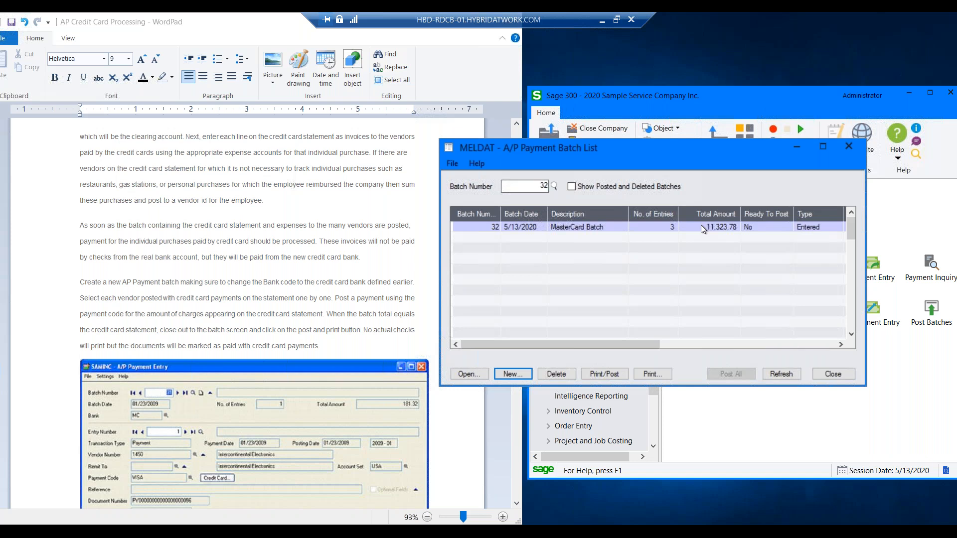
pyautogui.click(606, 376)
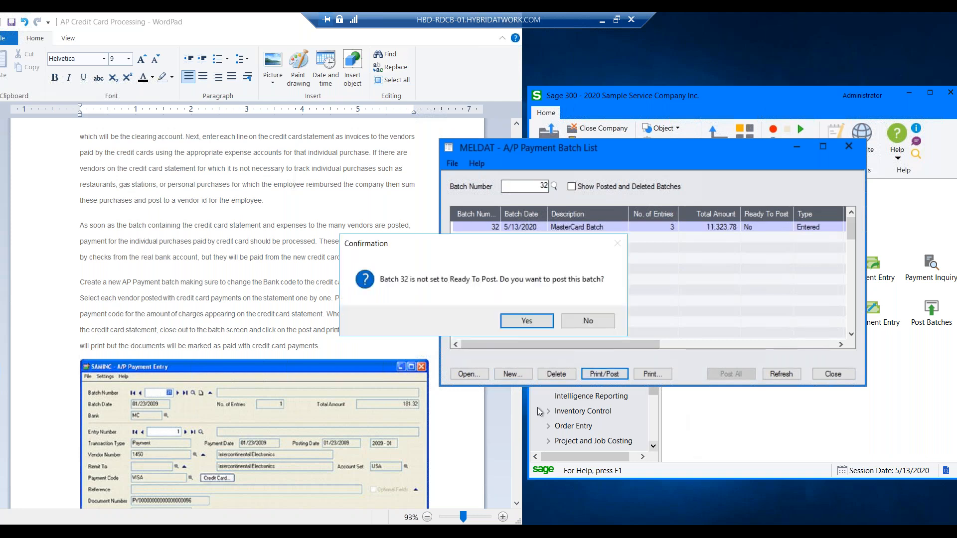
pyautogui.click(528, 320)
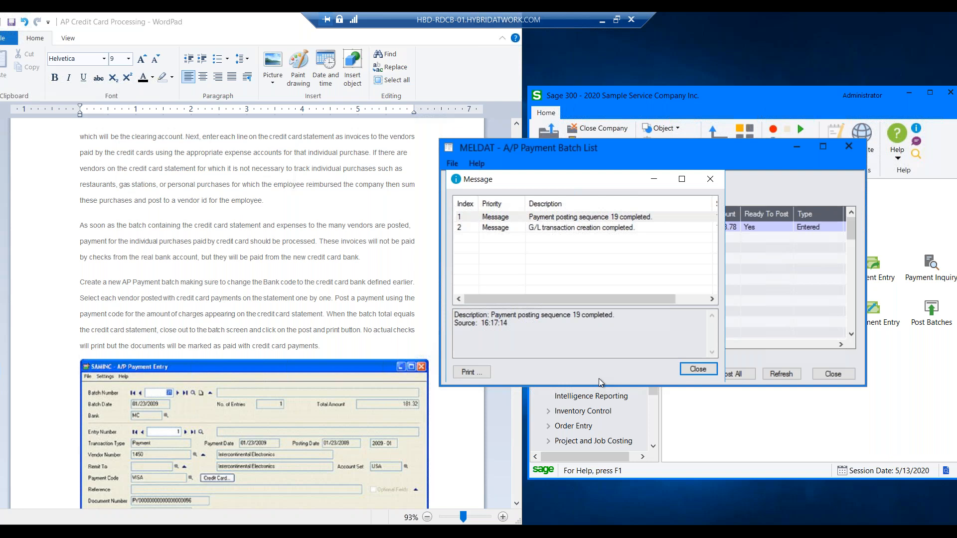
pyautogui.click(695, 370)
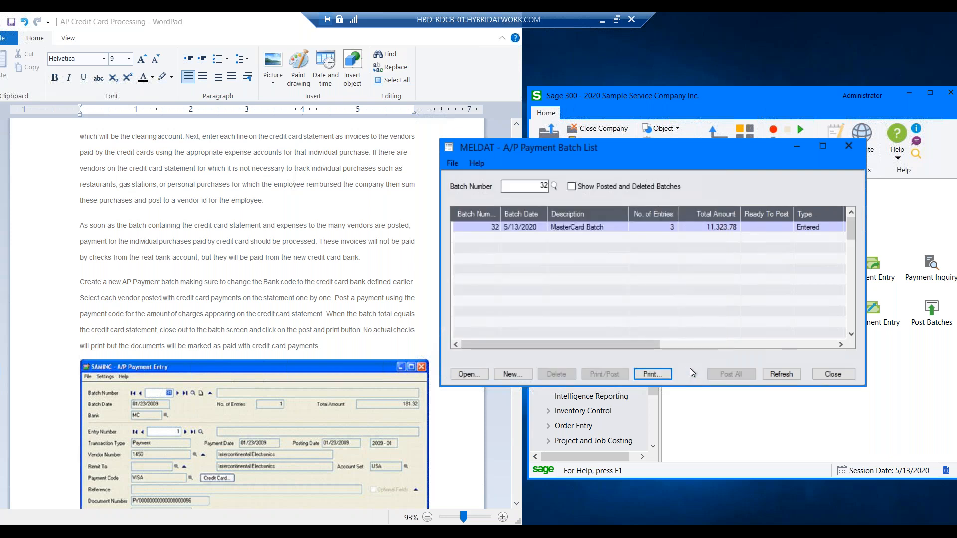
pyautogui.click(782, 375)
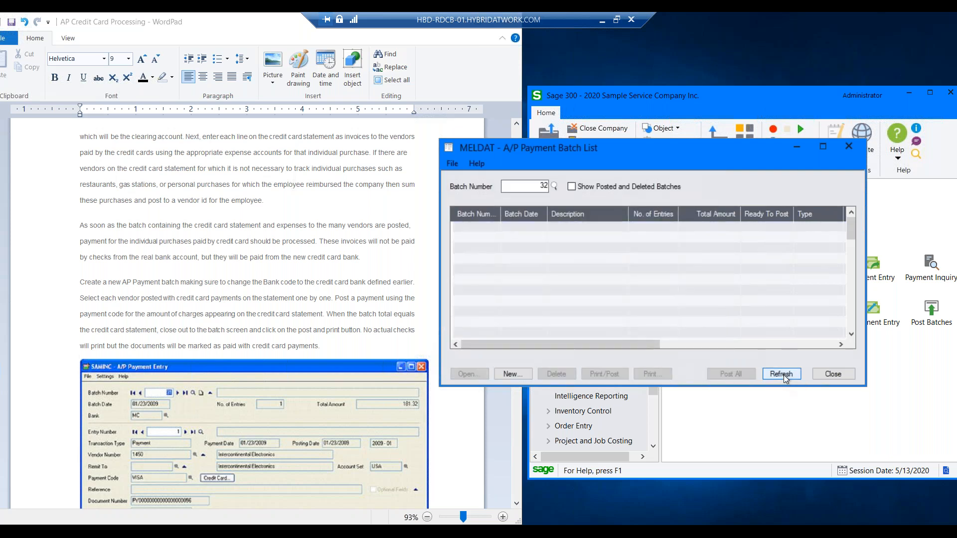
pyautogui.click(841, 374)
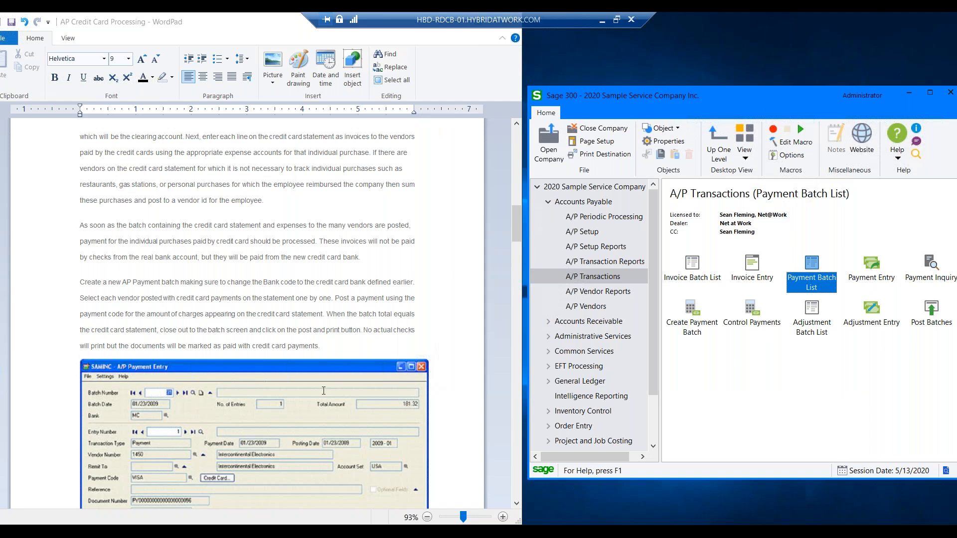
pyautogui.scroll(-2, 319, 387)
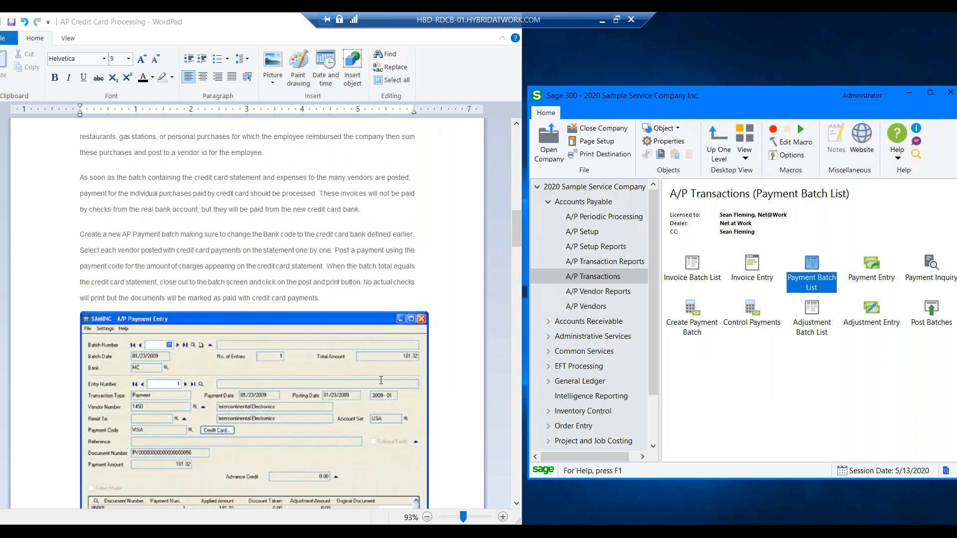
# - Review the document's Option 1 instructions on paying the vendor invoices through a payment batch from the credit card bank
pyautogui.scroll(-4, 381, 381)
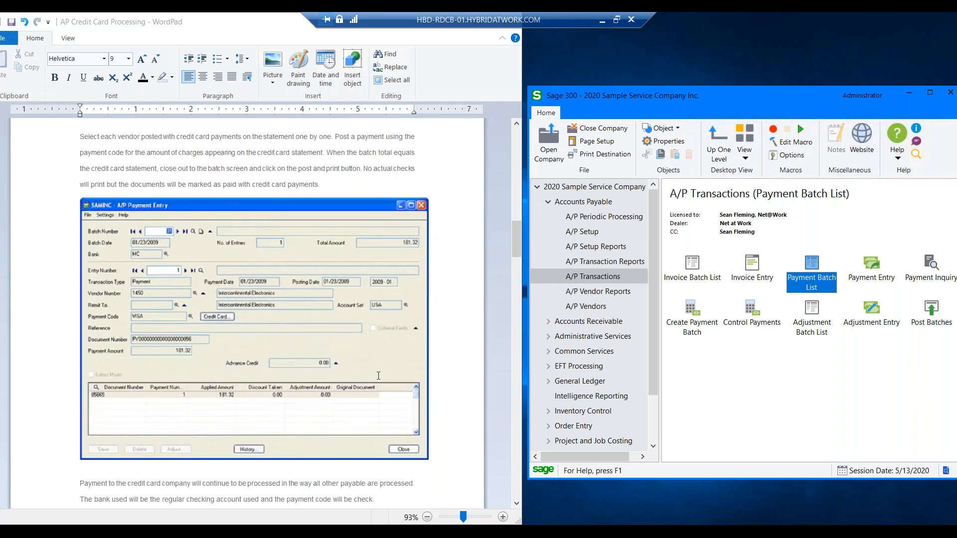
pyautogui.scroll(-9, 378, 375)
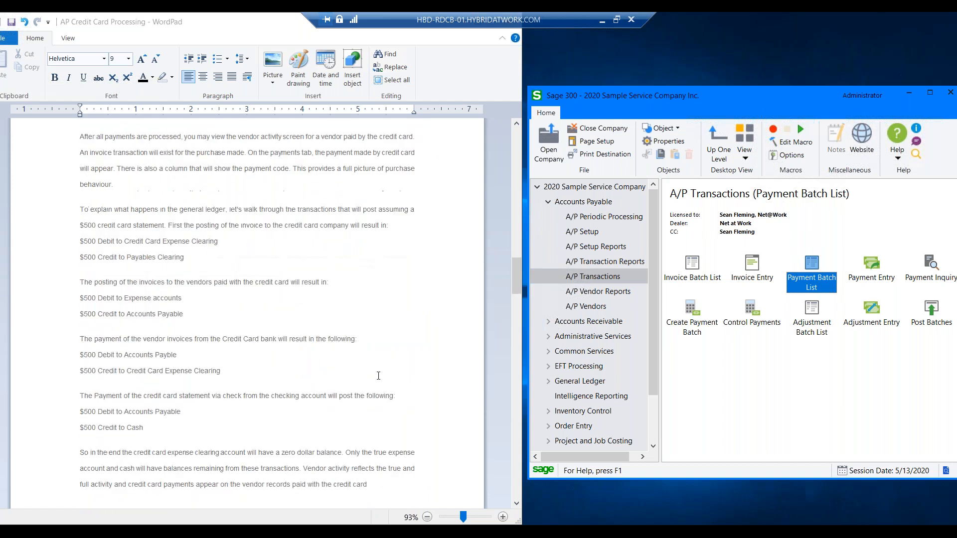
pyautogui.scroll(9, 378, 375)
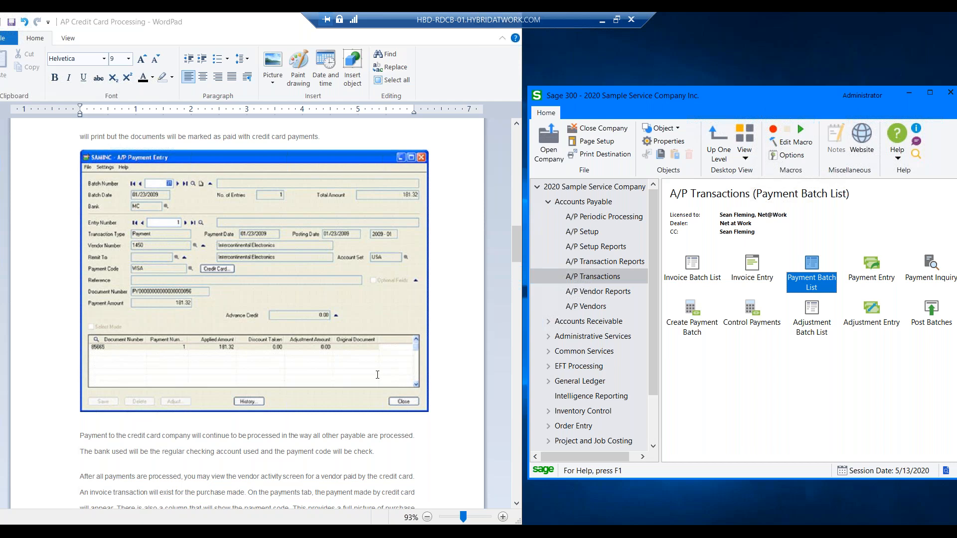
pyautogui.scroll(1, 377, 375)
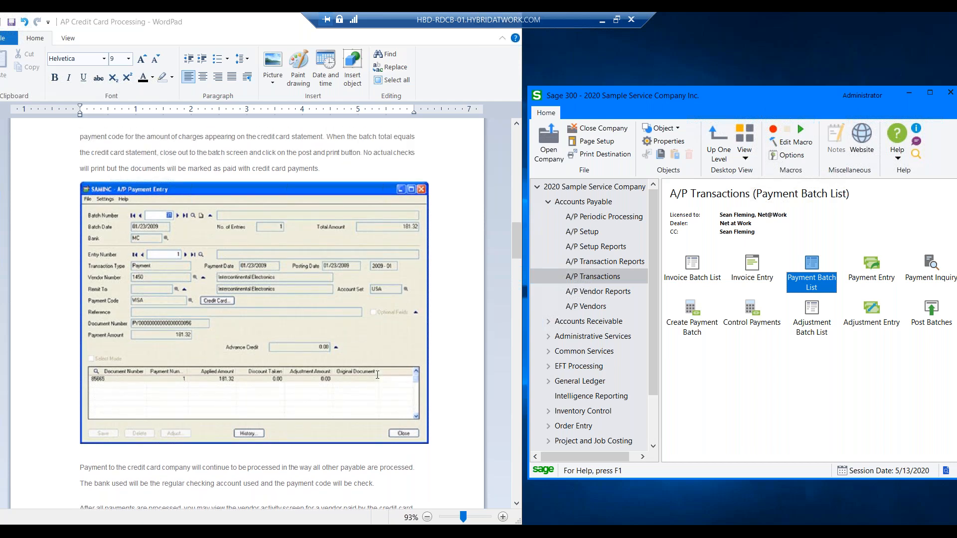
pyautogui.scroll(3, 378, 375)
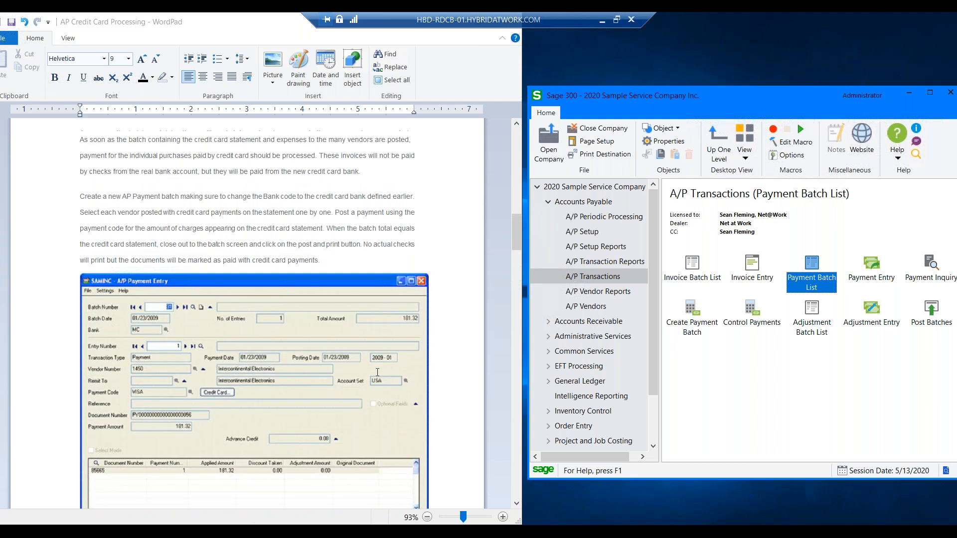
pyautogui.scroll(1, 377, 372)
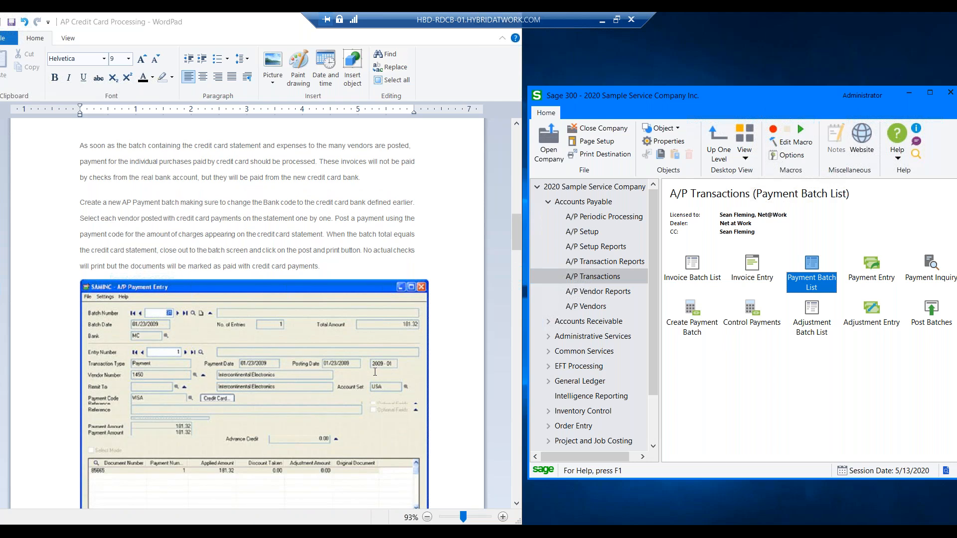
pyautogui.scroll(2, 374, 372)
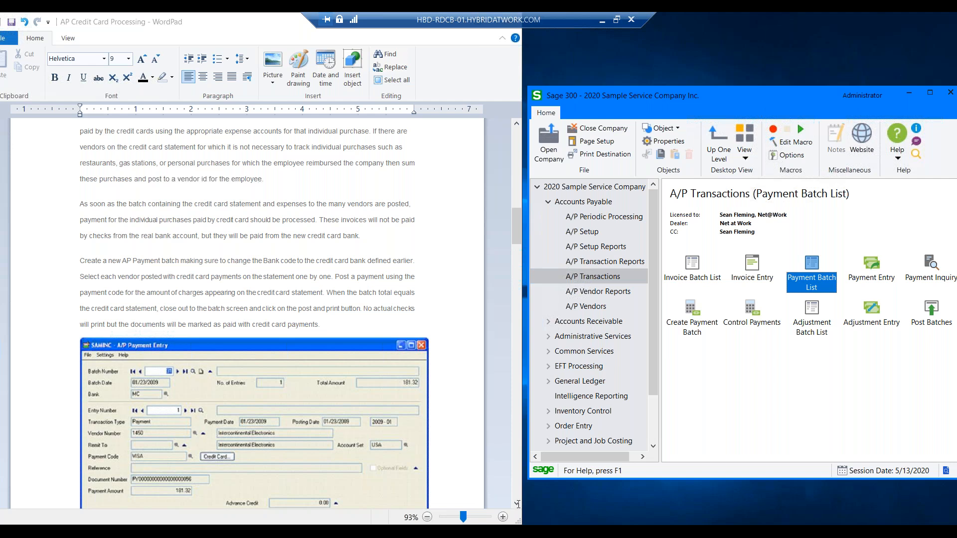
pyautogui.scroll(5, 517, 504)
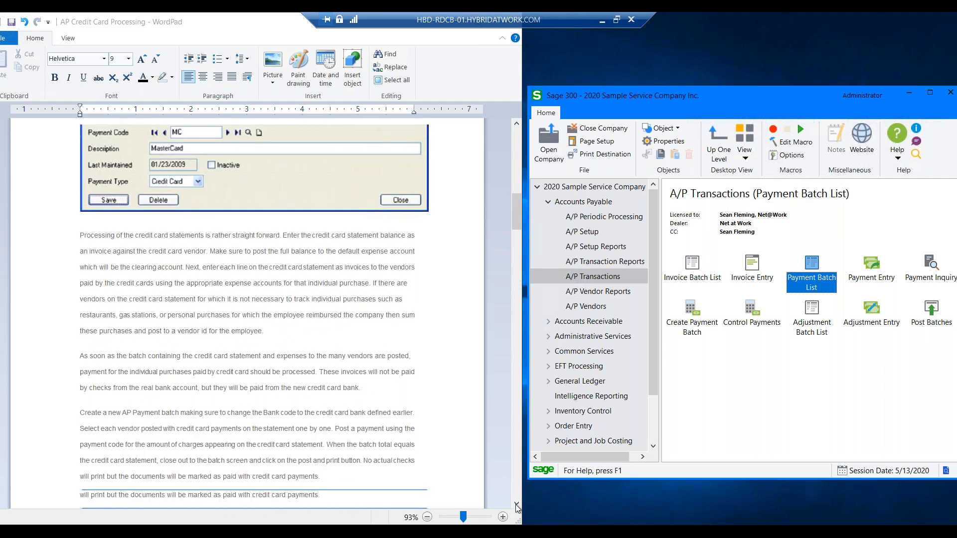
pyautogui.click(517, 504)
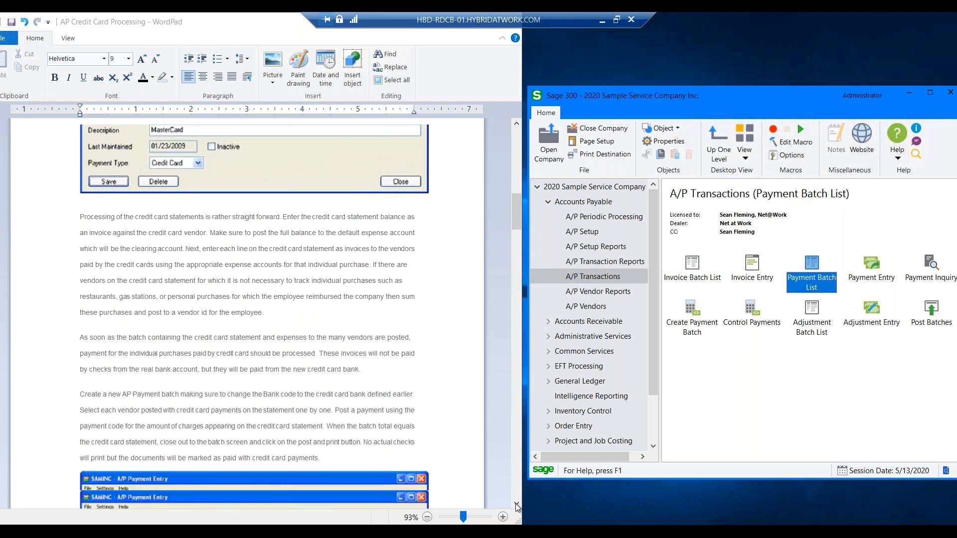
pyautogui.scroll(-6, 517, 504)
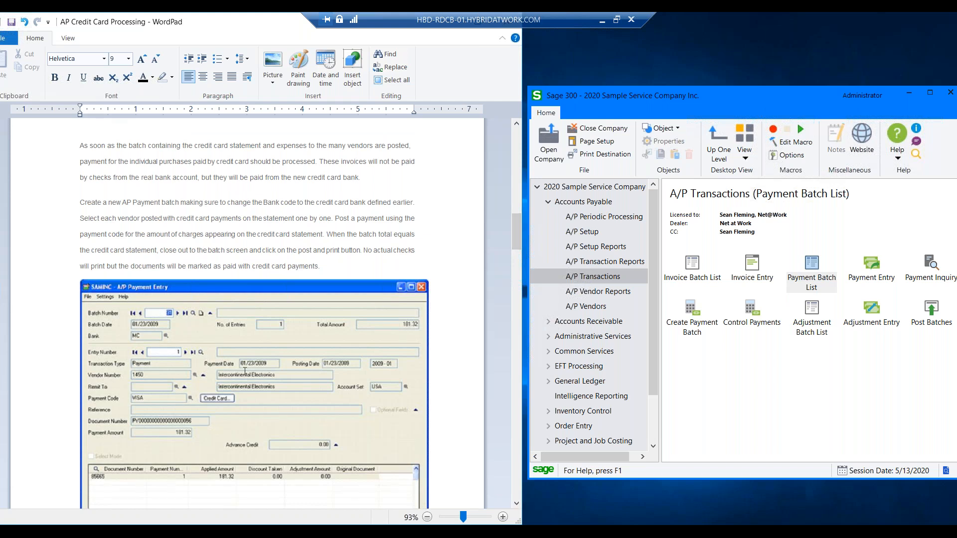
pyautogui.click(517, 504)
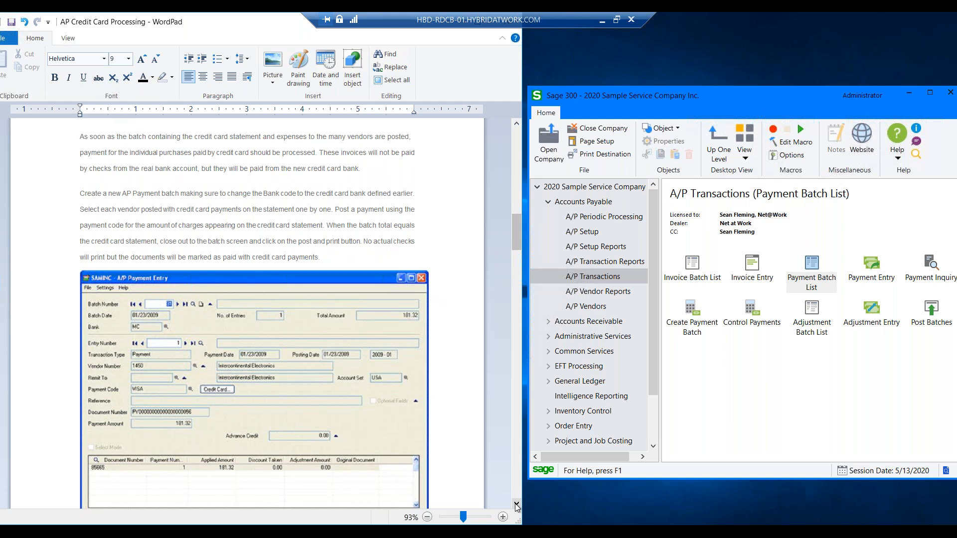
pyautogui.click(516, 504)
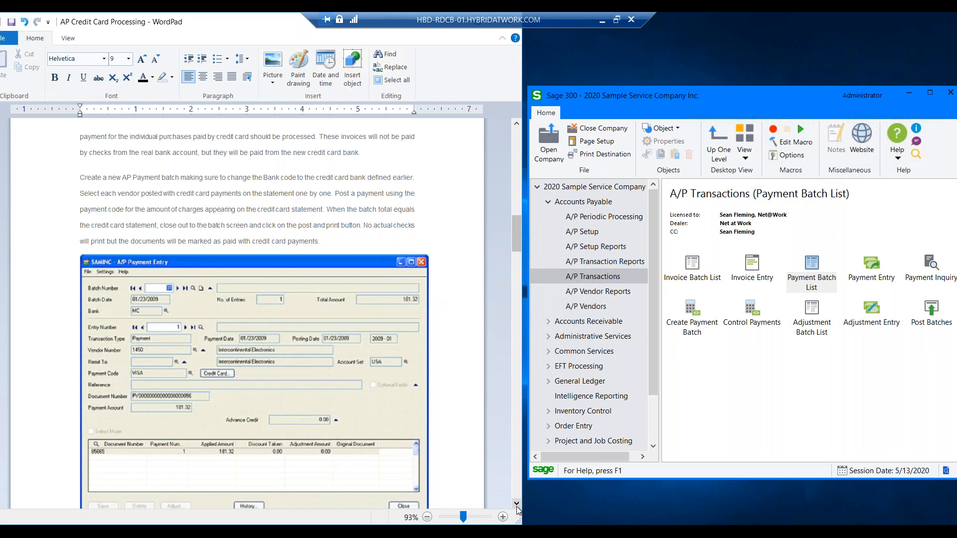
pyautogui.click(516, 504)
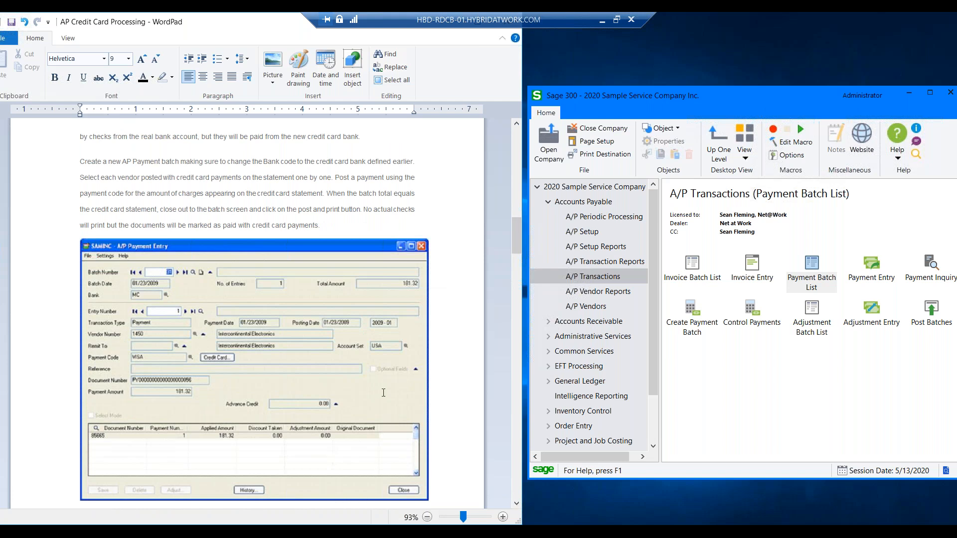
pyautogui.scroll(-1, 383, 392)
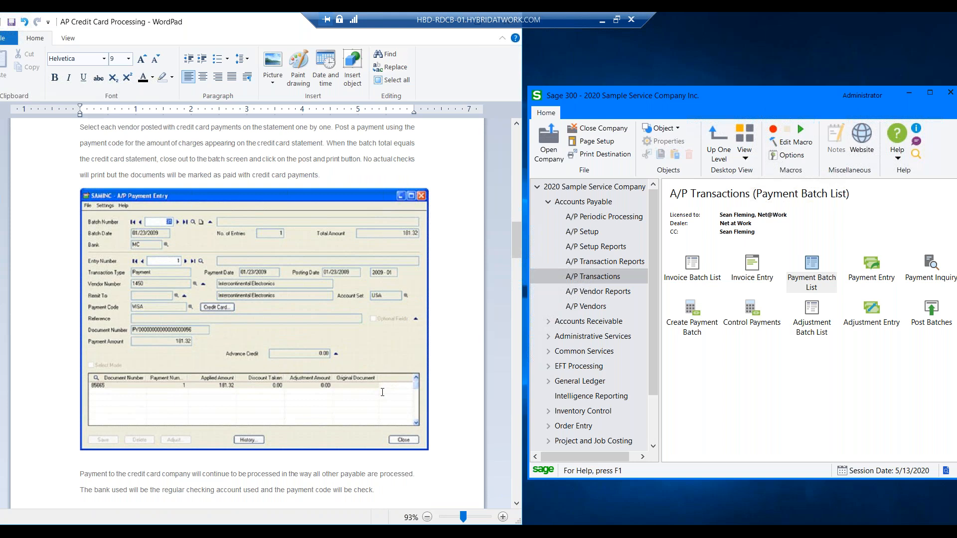
# - Review the general ledger debits and credits that the document lists for each Option 1 transaction
pyautogui.scroll(-10, 382, 393)
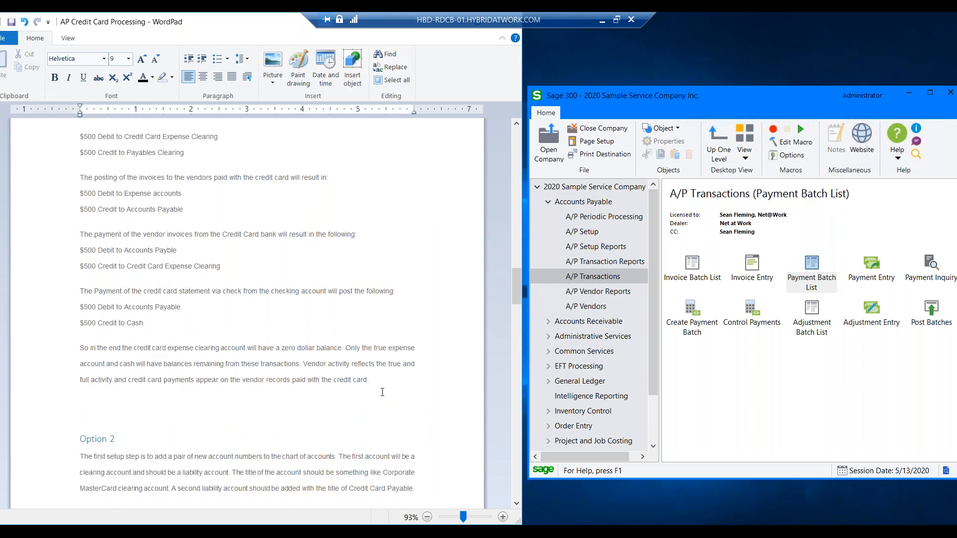
pyautogui.scroll(1, 382, 393)
pyautogui.scroll(1, 381, 392)
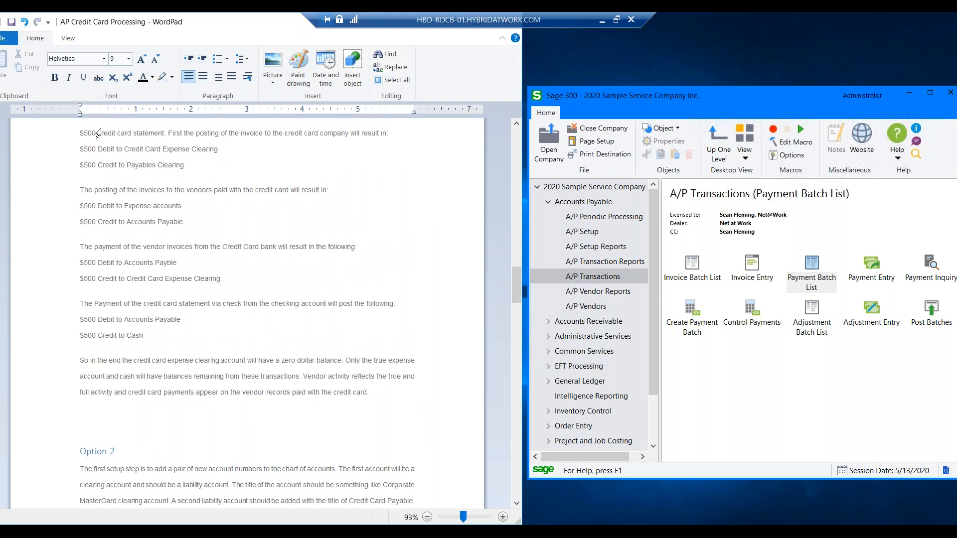
pyautogui.scroll(1, 260, 283)
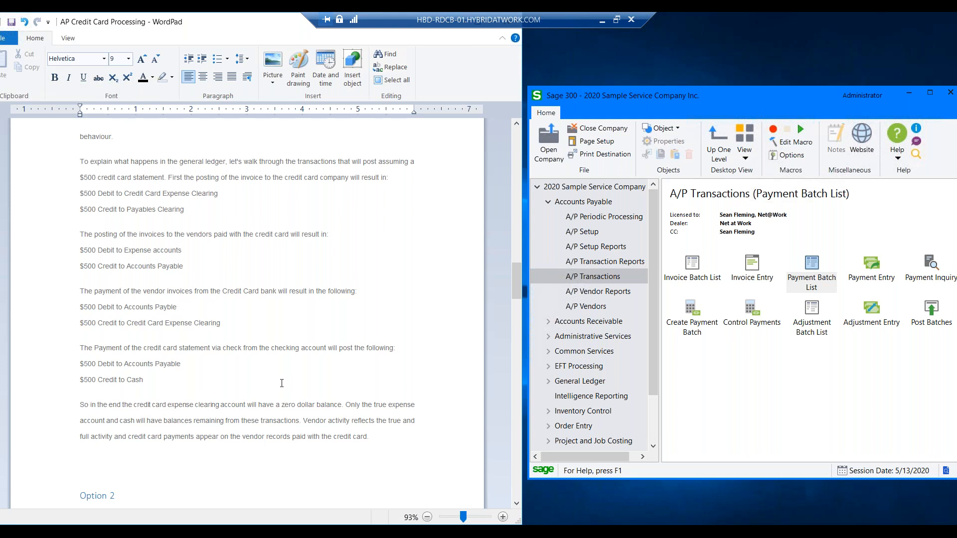
pyautogui.scroll(-1, 280, 379)
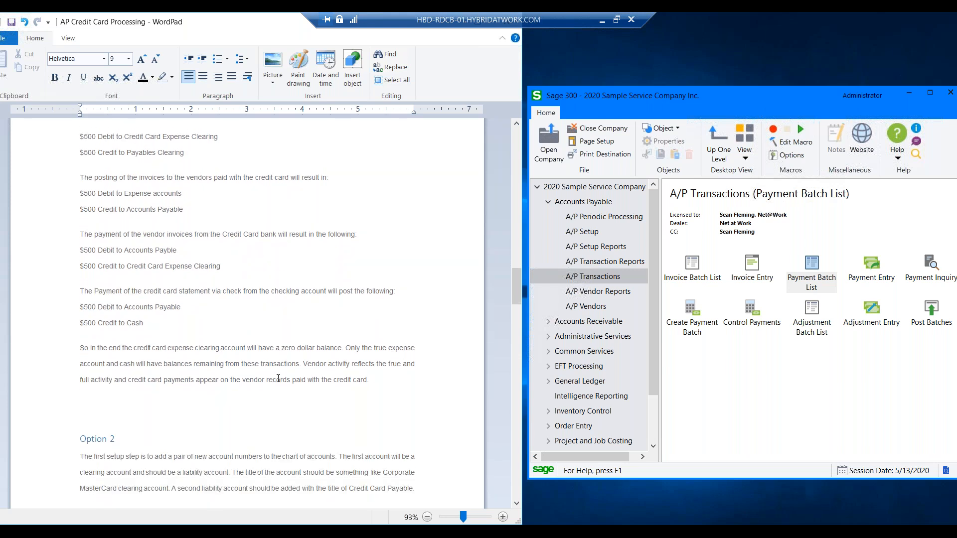
pyautogui.scroll(-1, 278, 377)
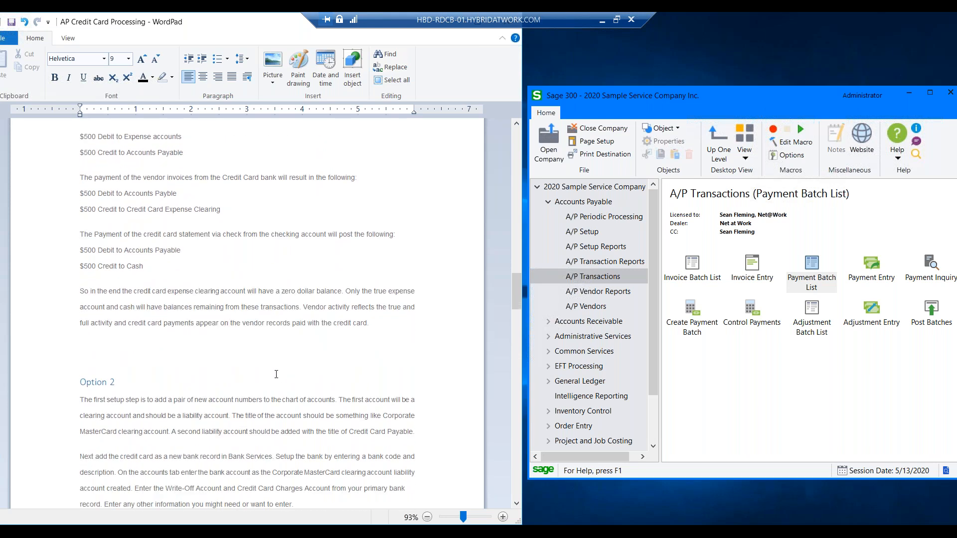
# - Read the Option 2 setup instructions covering the new accounts, the MC bank record and the CREDIT bank transaction type
pyautogui.scroll(-1, 276, 374)
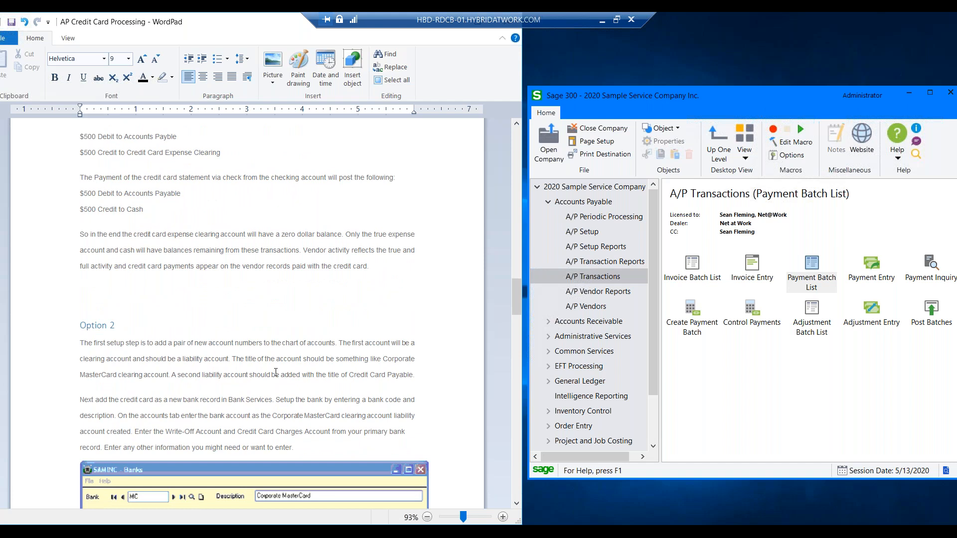
pyautogui.scroll(-1, 276, 372)
pyautogui.scroll(-1, 274, 369)
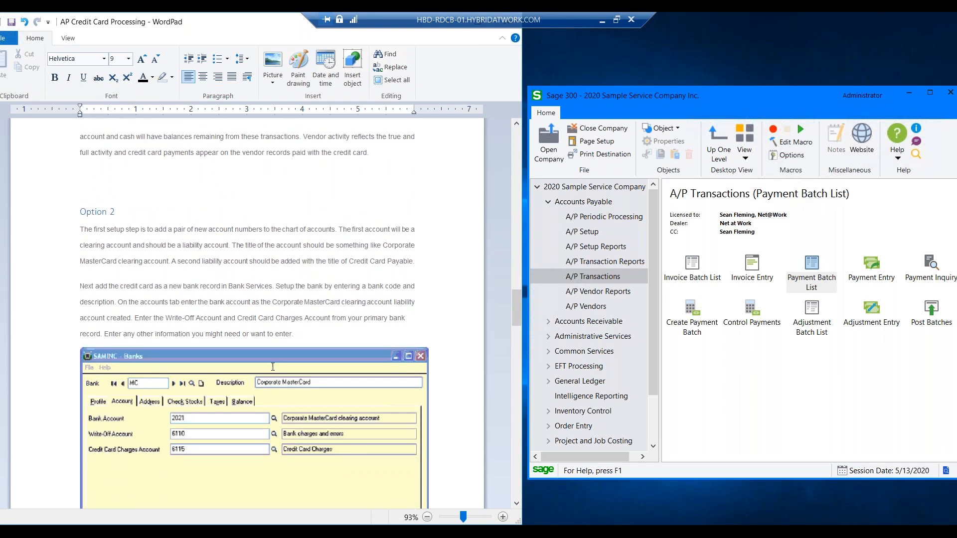
pyautogui.scroll(-1, 273, 367)
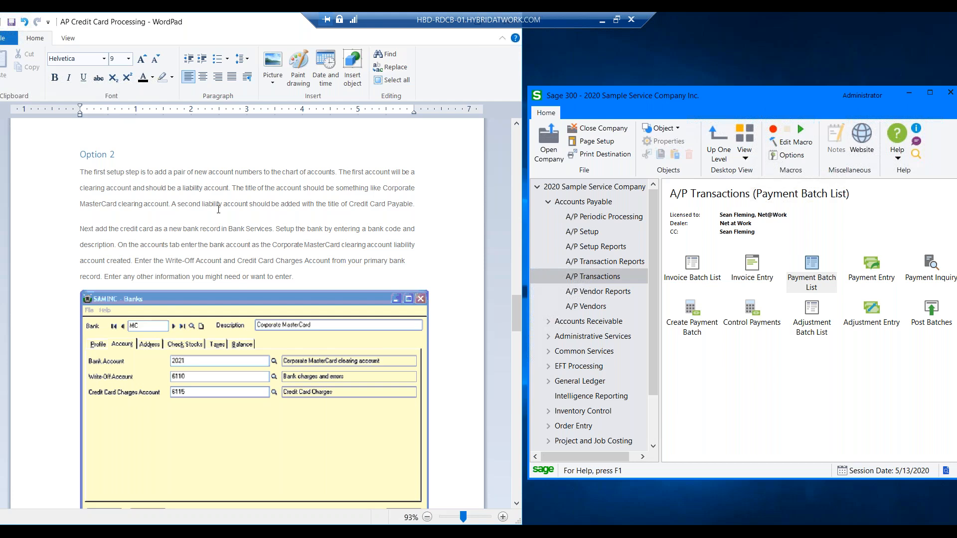
pyautogui.scroll(-5, 240, 274)
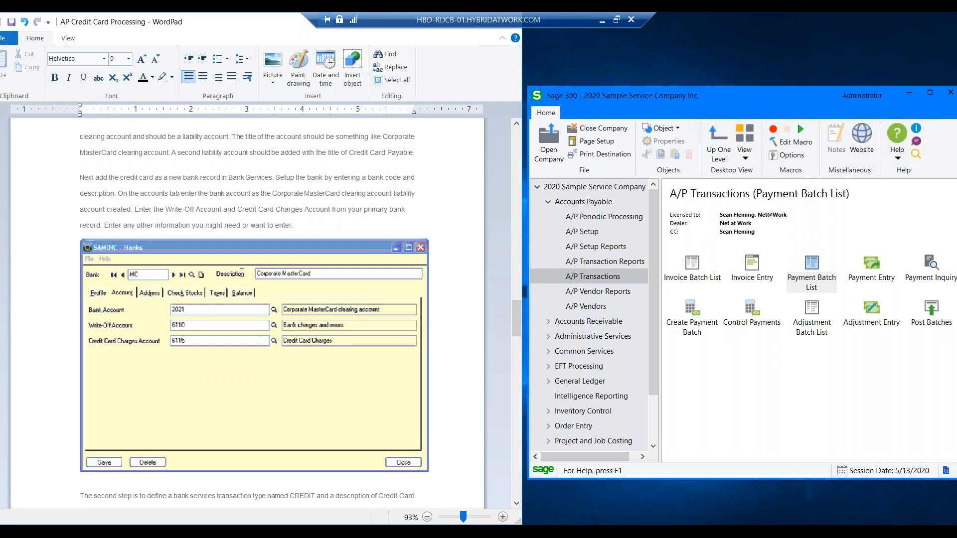
pyautogui.scroll(-9, 244, 269)
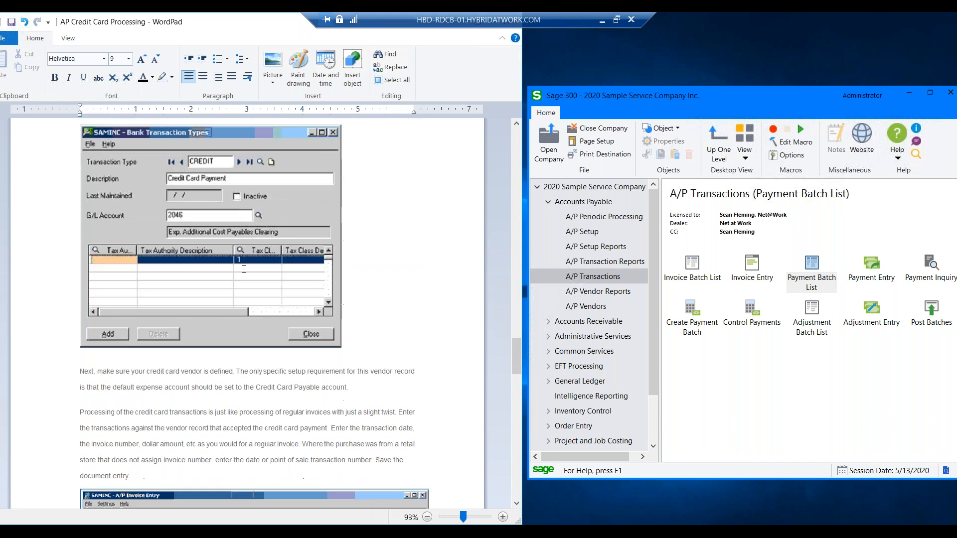
pyautogui.scroll(9, 244, 269)
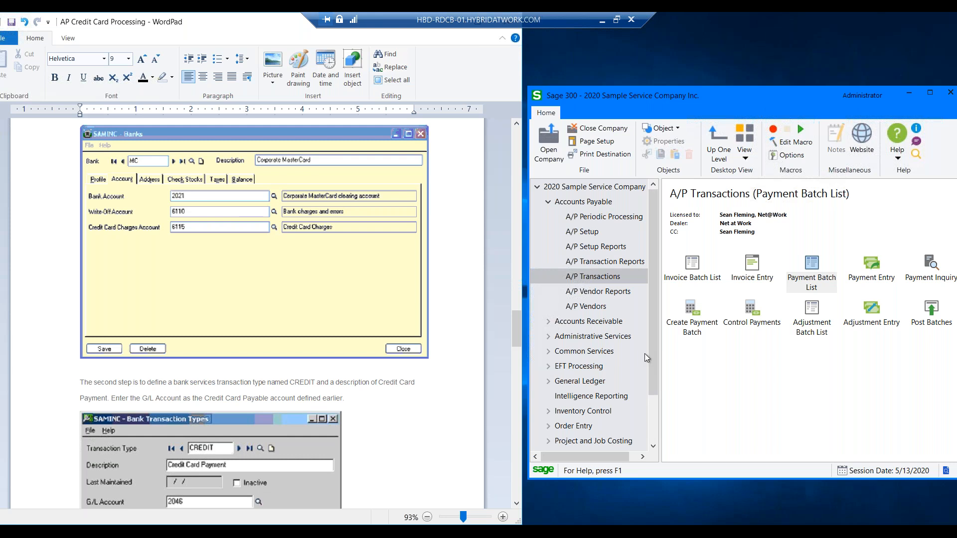
# - Inspect the CREDIT distribution code and its G/L account in Bank Services setup, and close the distribution codes window
pyautogui.click(548, 351)
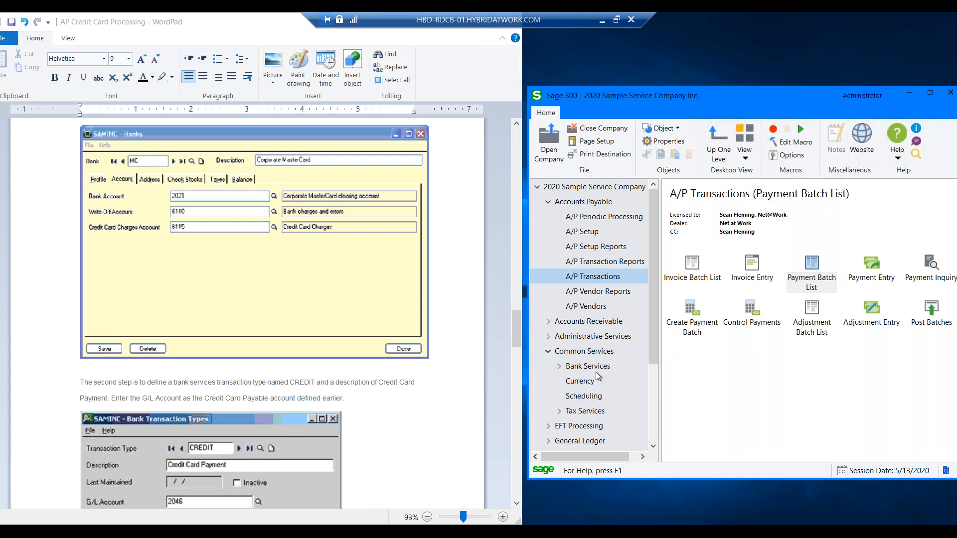
pyautogui.click(560, 366)
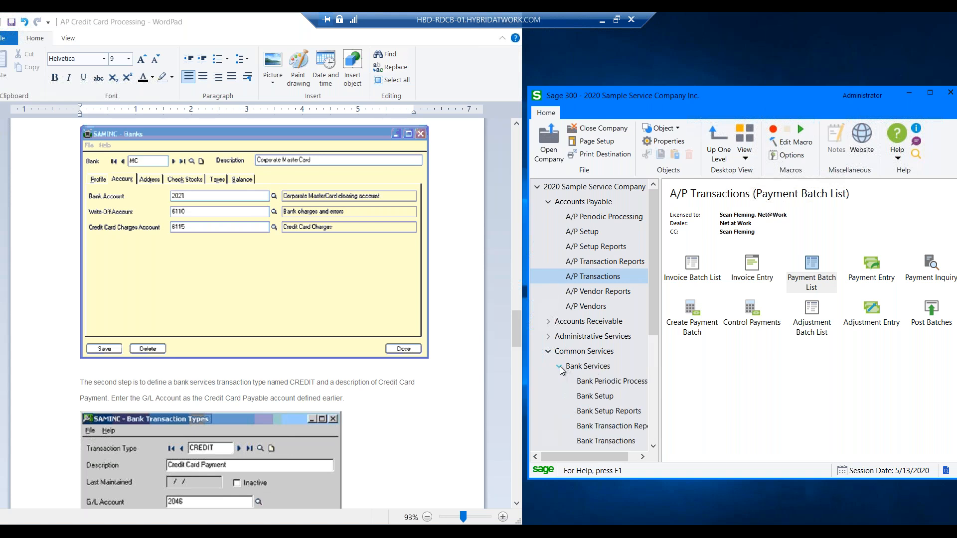
pyautogui.click(605, 441)
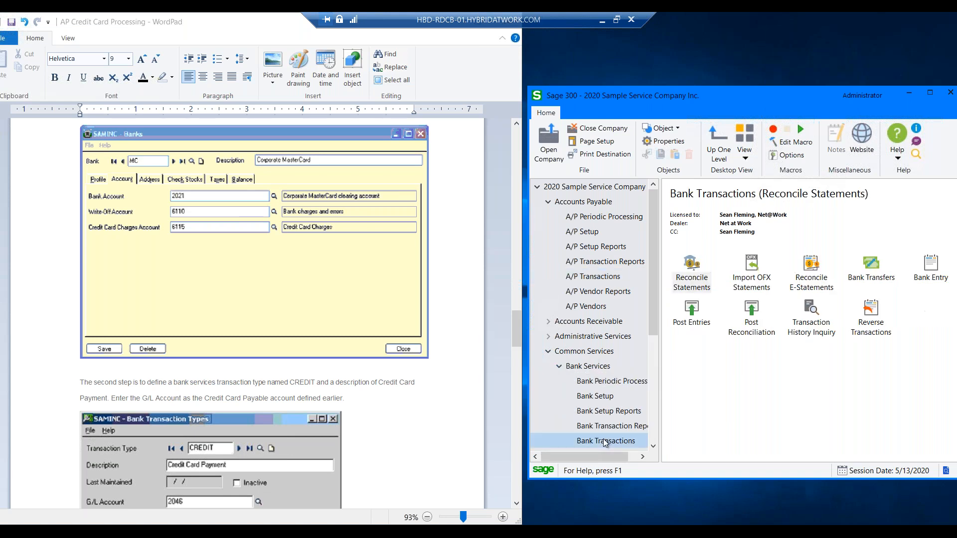
pyautogui.click(600, 396)
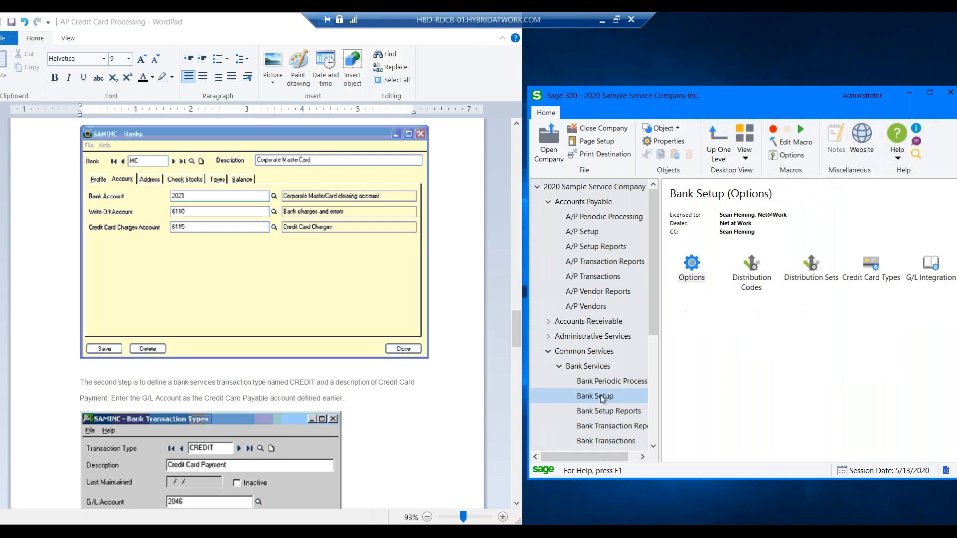
pyautogui.doubleClick(753, 269)
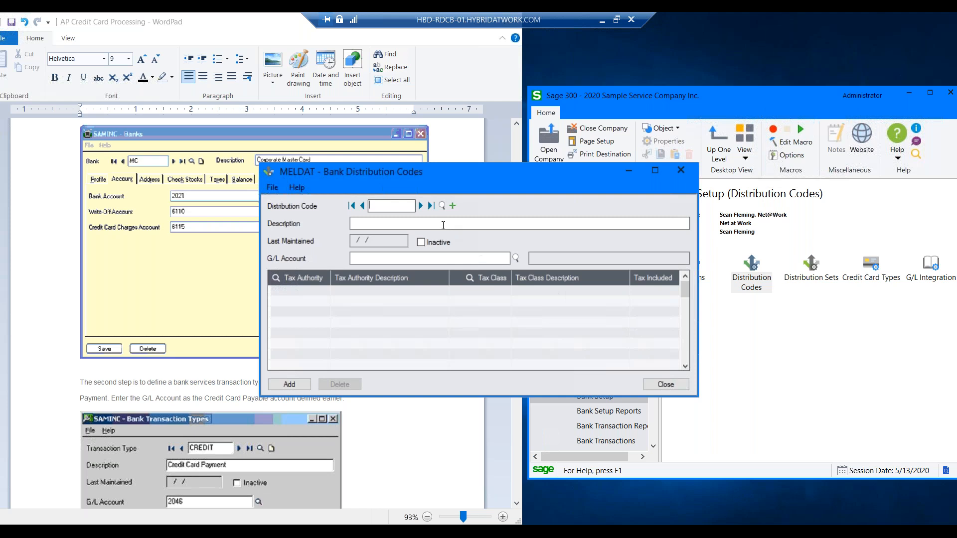
pyautogui.click(422, 206)
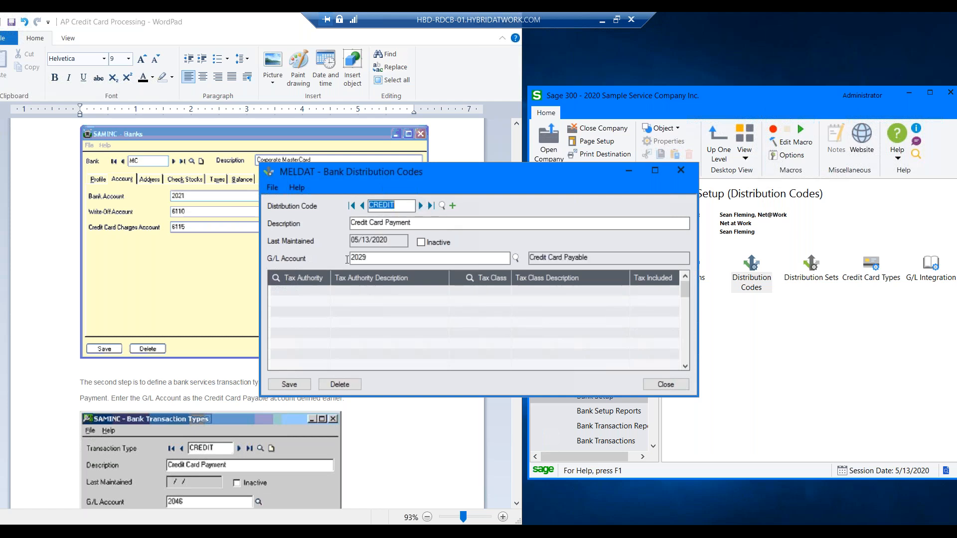
pyautogui.moveTo(369, 258); pyautogui.dragTo(339, 255)
pyautogui.click(665, 384)
# - Read the Option 2 instructions on the credit card vendor and transaction processing, and open A/P Invoice Entry
pyautogui.scroll(-5, 270, 435)
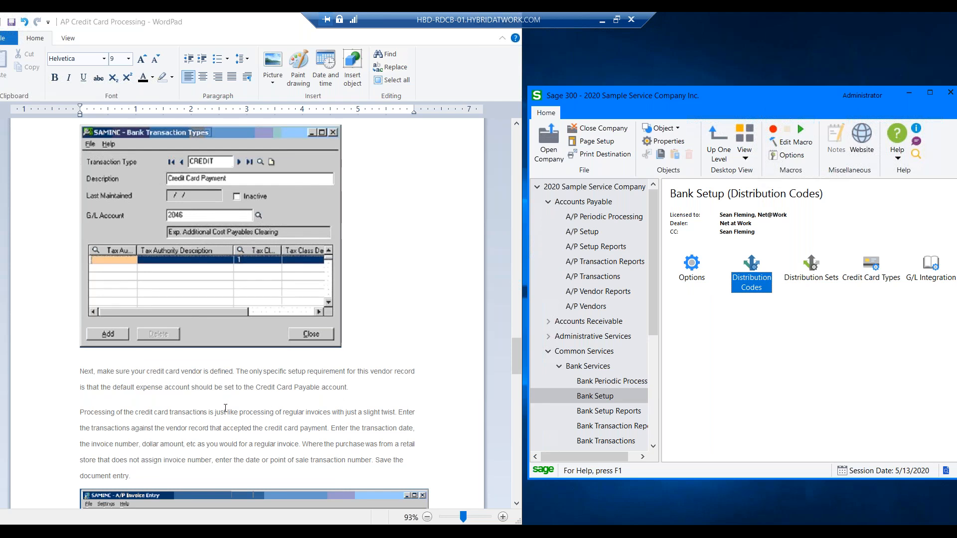
pyautogui.scroll(-5, 230, 408)
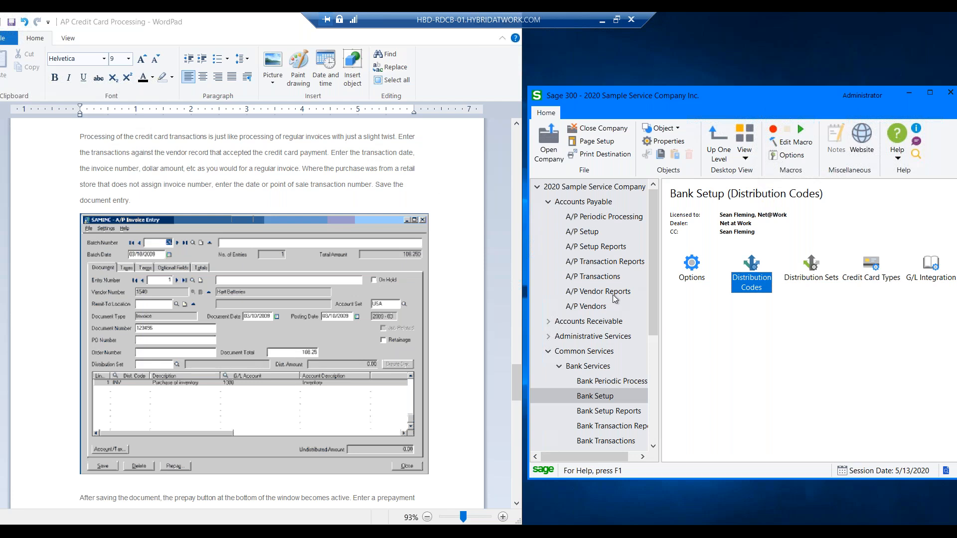
pyautogui.click(604, 277)
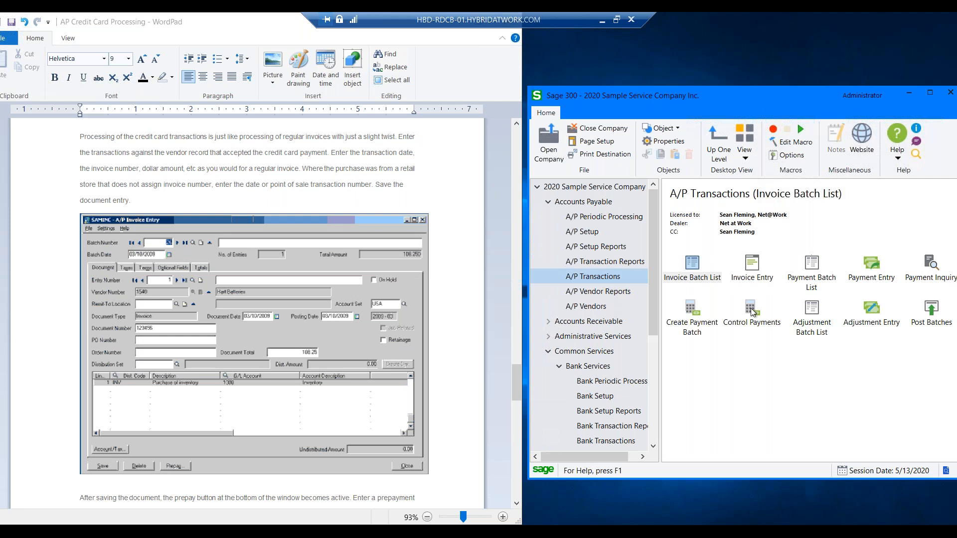
pyautogui.click(757, 270)
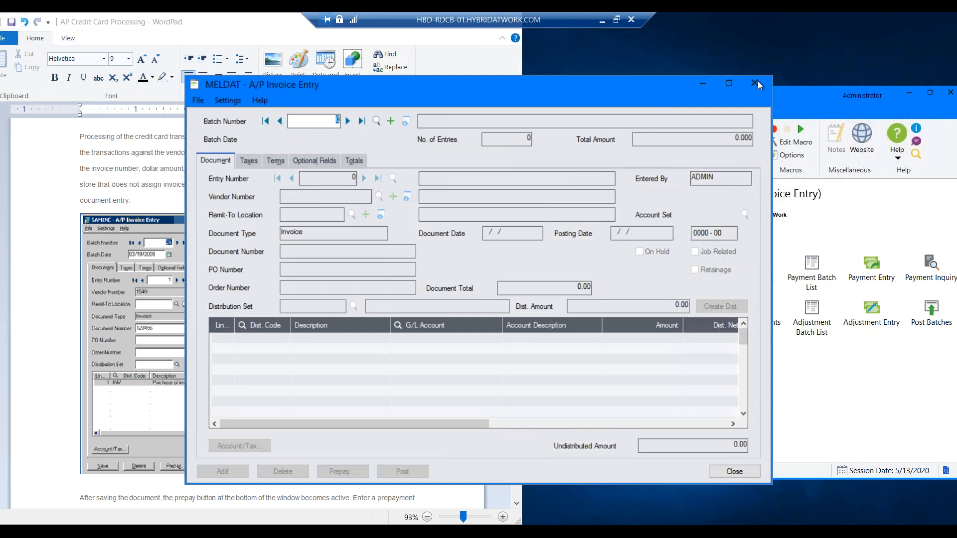
# - Create a new A/P invoice batch from the Invoice Batch List with the description "Weekly Credit Card Expenses"
pyautogui.click(757, 81)
pyautogui.doubleClick(692, 269)
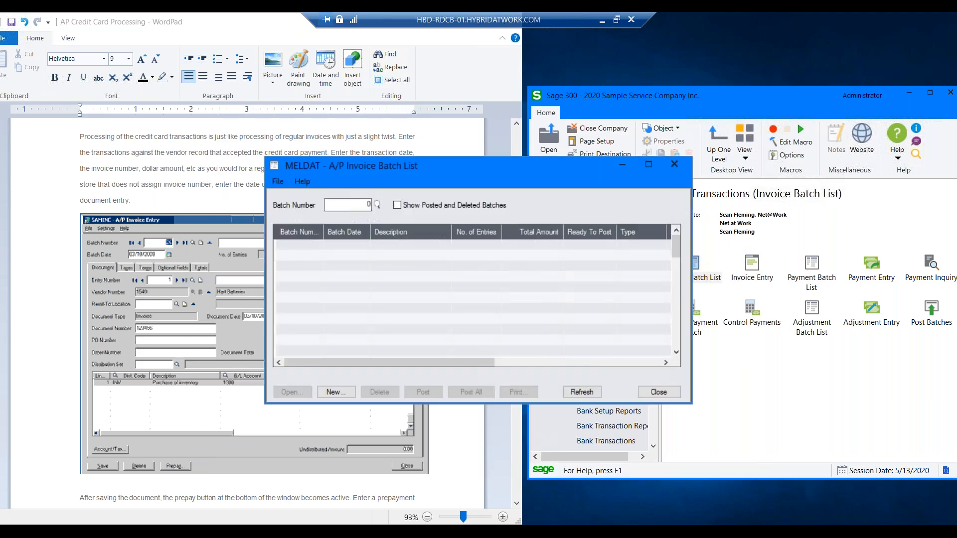
pyautogui.click(340, 392)
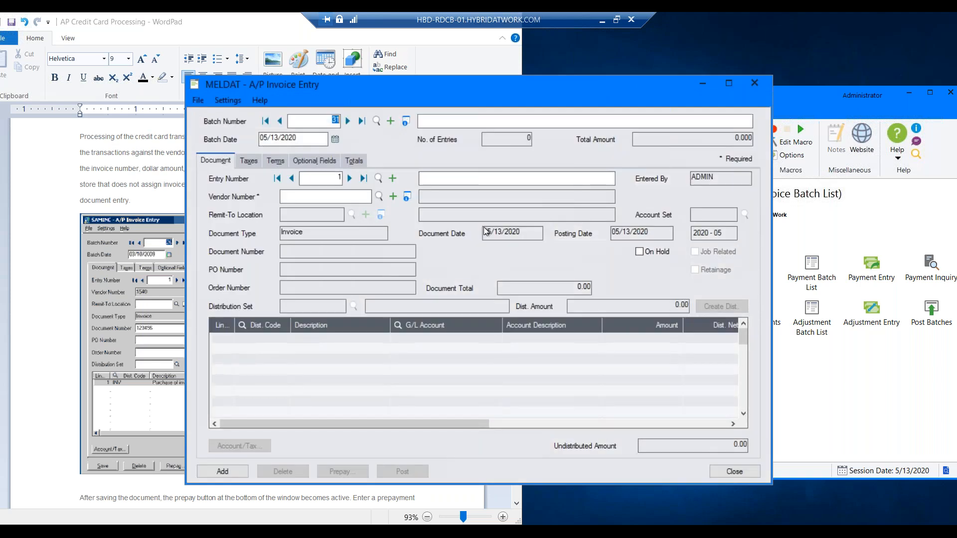
pyautogui.click(431, 125)
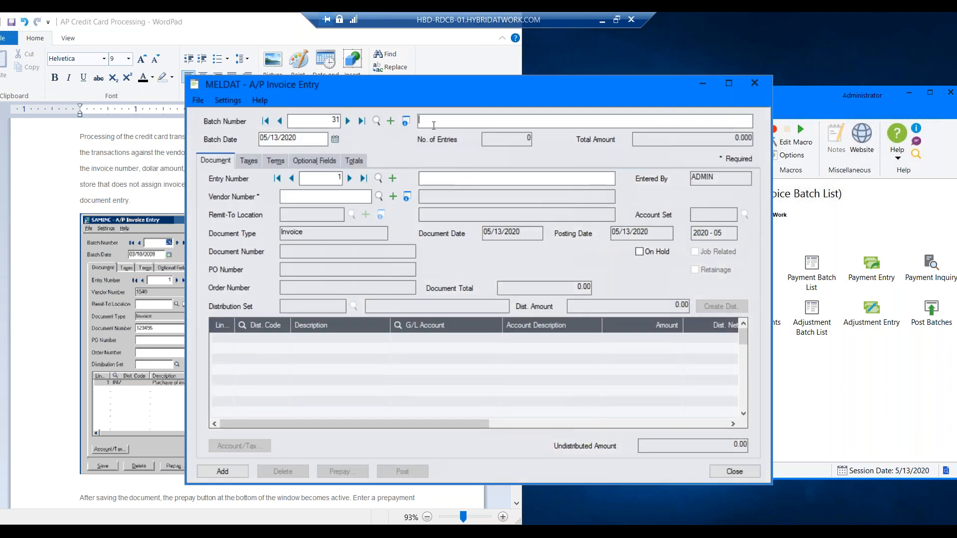
pyautogui.write('Weekly Credit Card Expenses')
# - Set the first entry's vendor to Intercontinental Electronics and its document number to MAY2020A
pyautogui.click(380, 196)
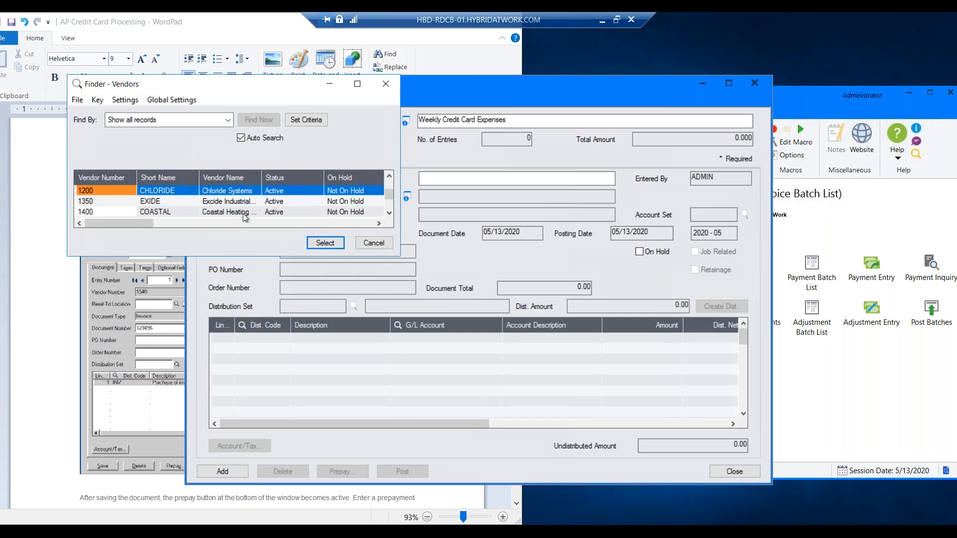
pyautogui.press('Down')
pyautogui.press('Down')
pyautogui.press('Down')
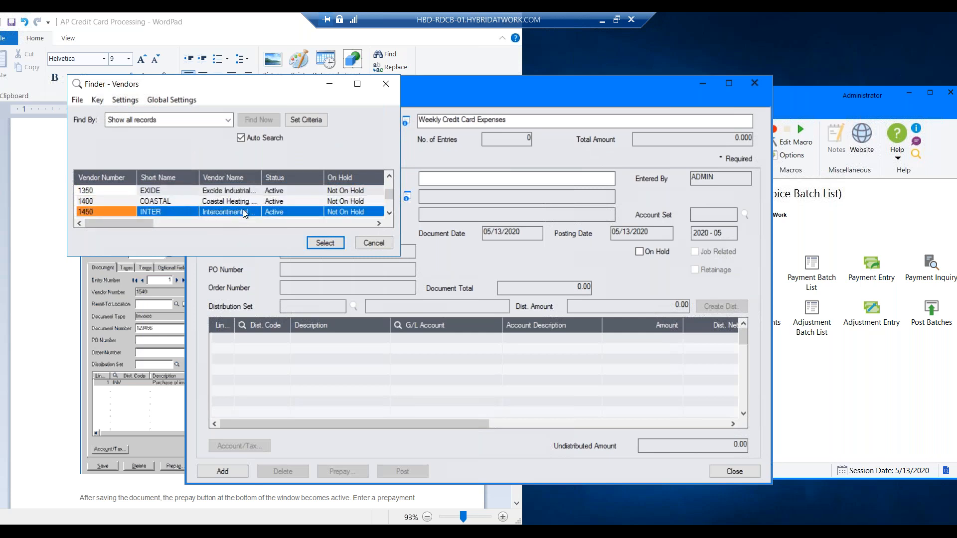
pyautogui.click(325, 243)
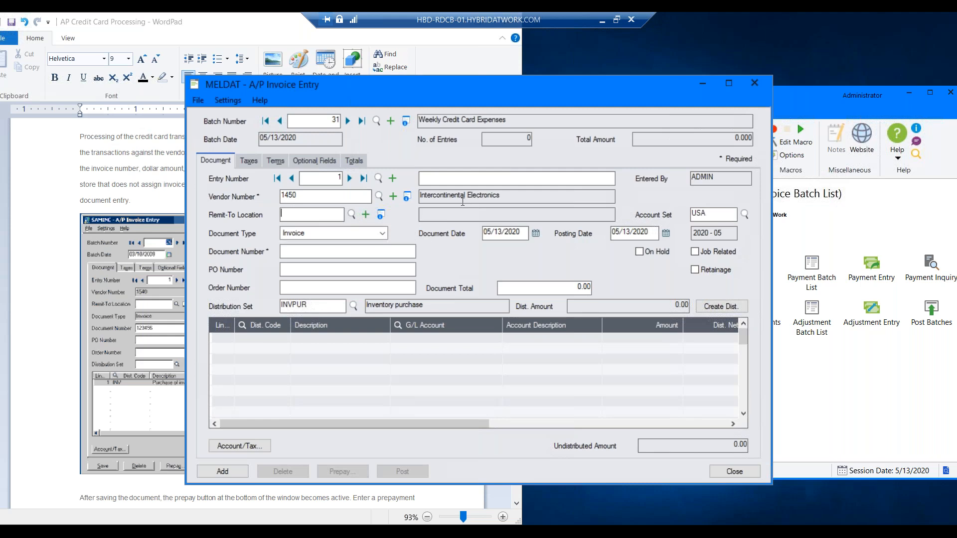
pyautogui.click(324, 253)
pyautogui.write('MAY2020')
pyautogui.write('A')
# - Add a detail line to the invoice and assign it G/L account 5010, COGS, accessories
pyautogui.click(325, 340)
pyautogui.click(426, 327)
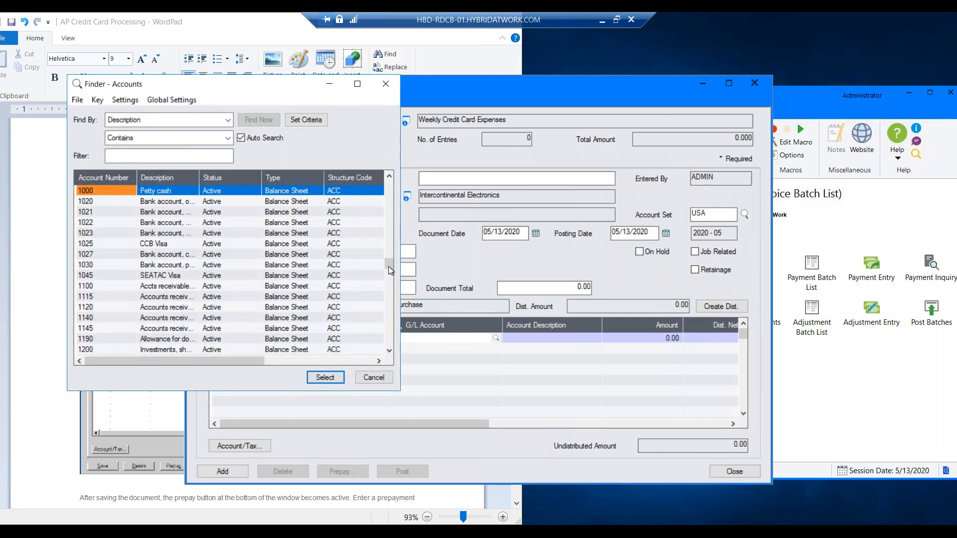
pyautogui.moveTo(387, 267); pyautogui.dragTo(389, 309)
pyautogui.scroll(-3, 251, 303)
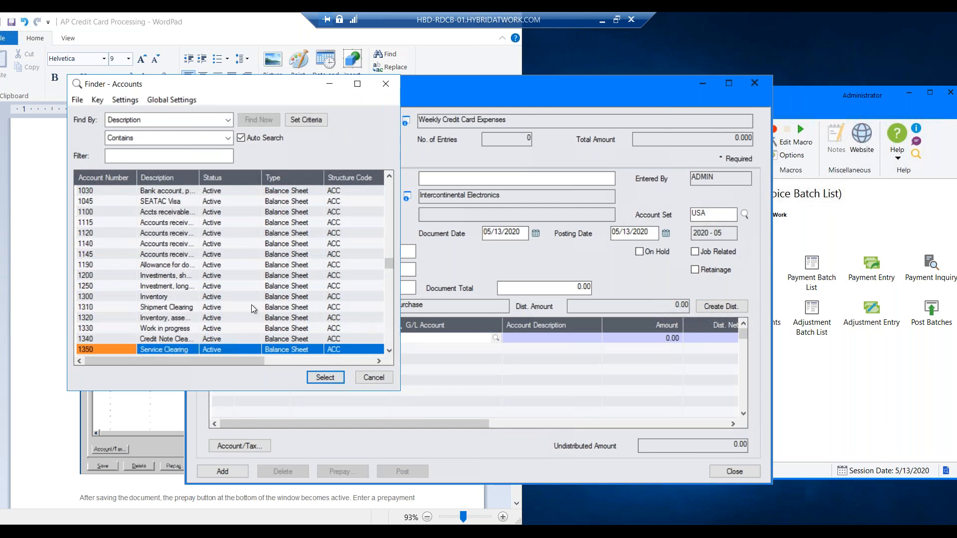
pyautogui.scroll(-6, 190, 299)
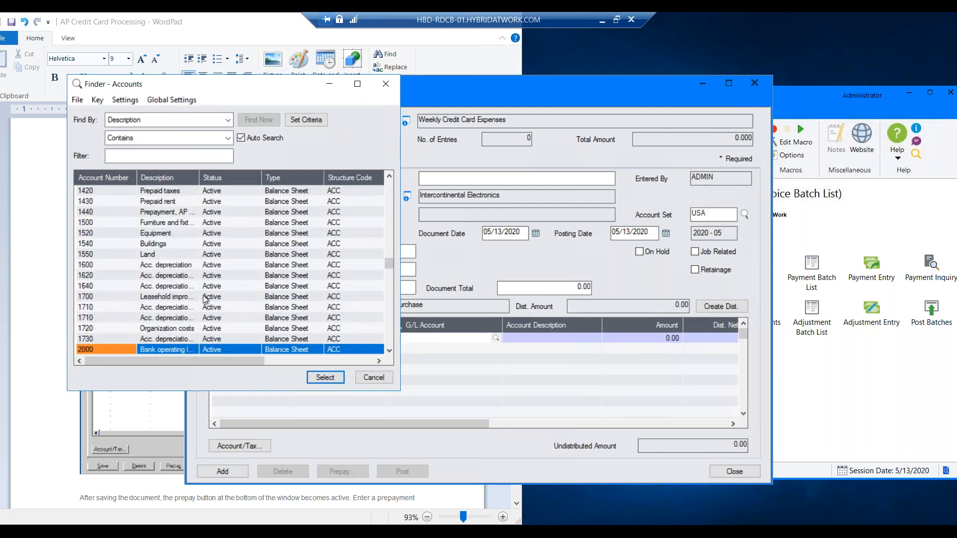
pyautogui.scroll(-10, 200, 298)
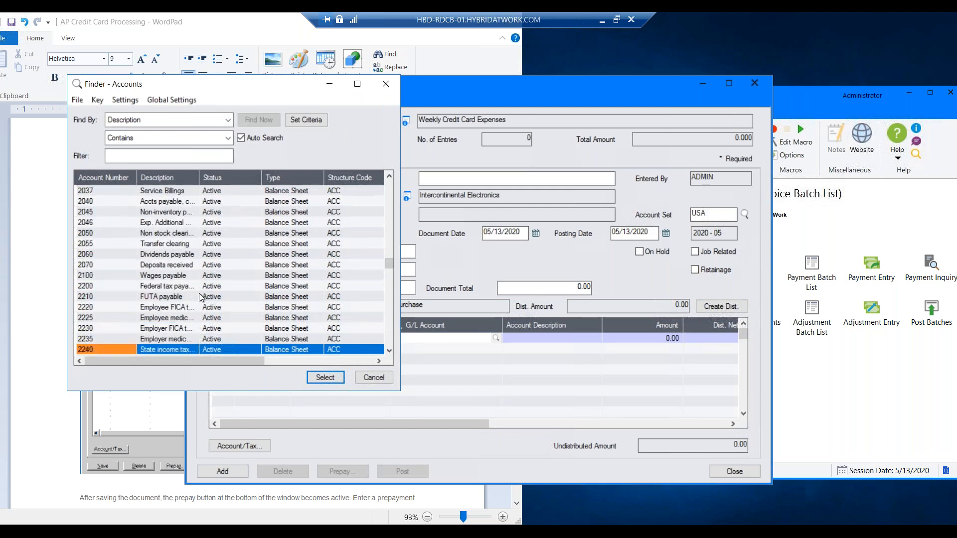
pyautogui.scroll(-10, 199, 298)
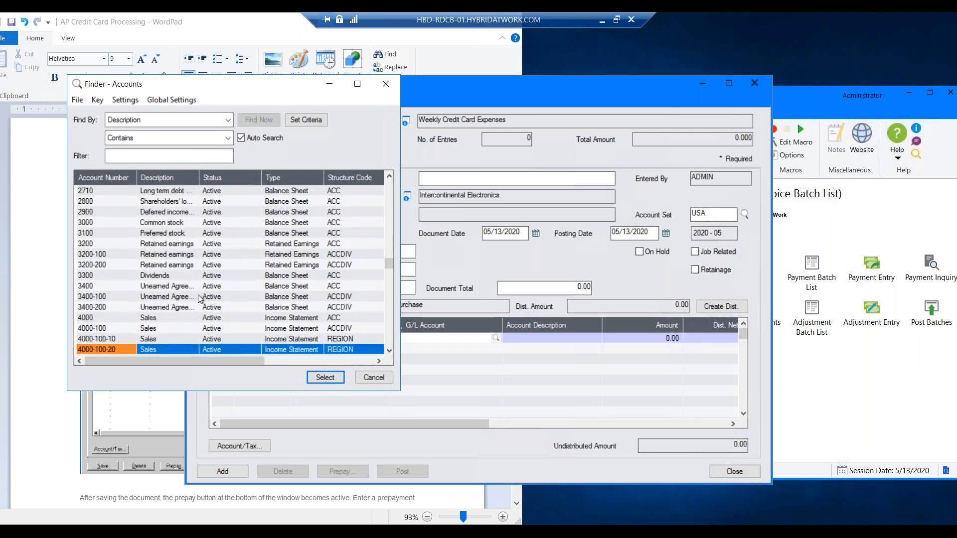
pyautogui.scroll(-8, 199, 294)
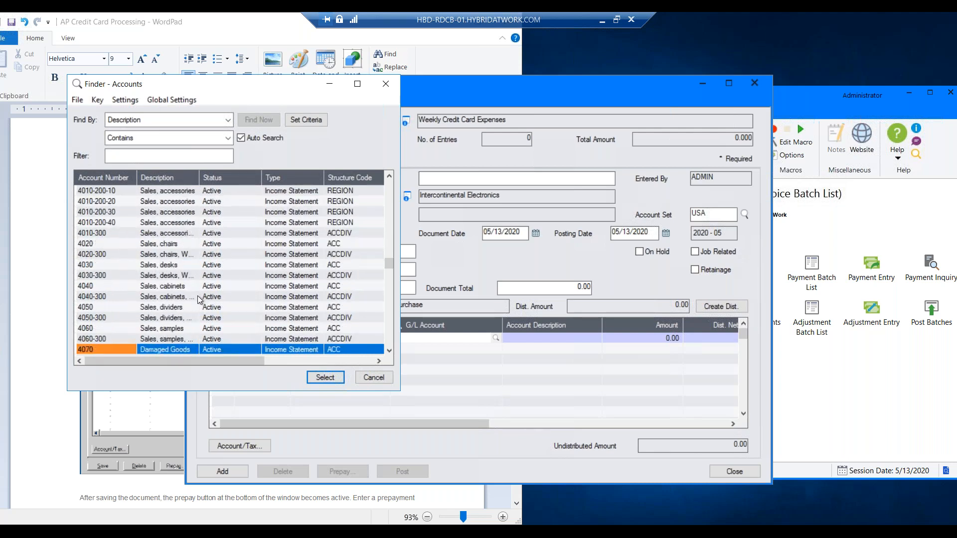
pyautogui.scroll(-8, 197, 295)
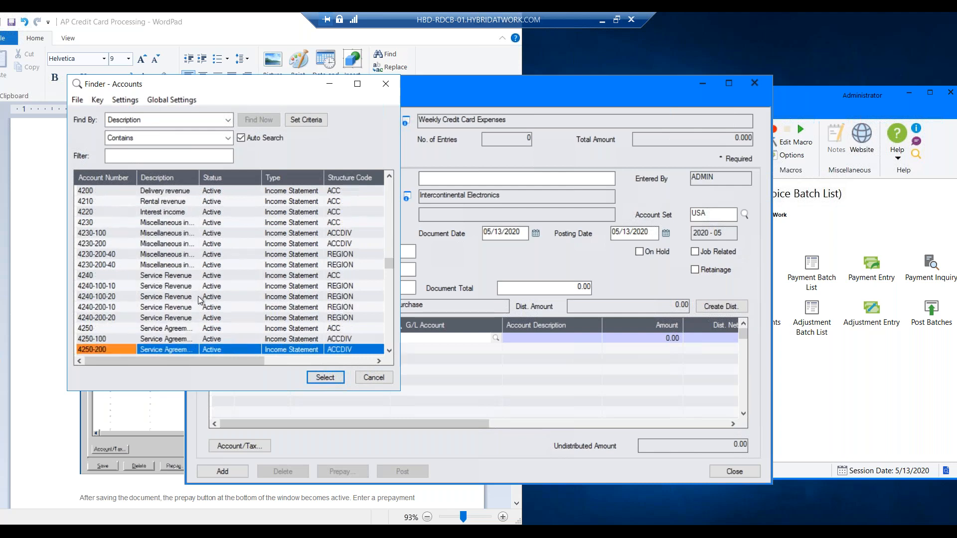
pyautogui.scroll(-8, 197, 297)
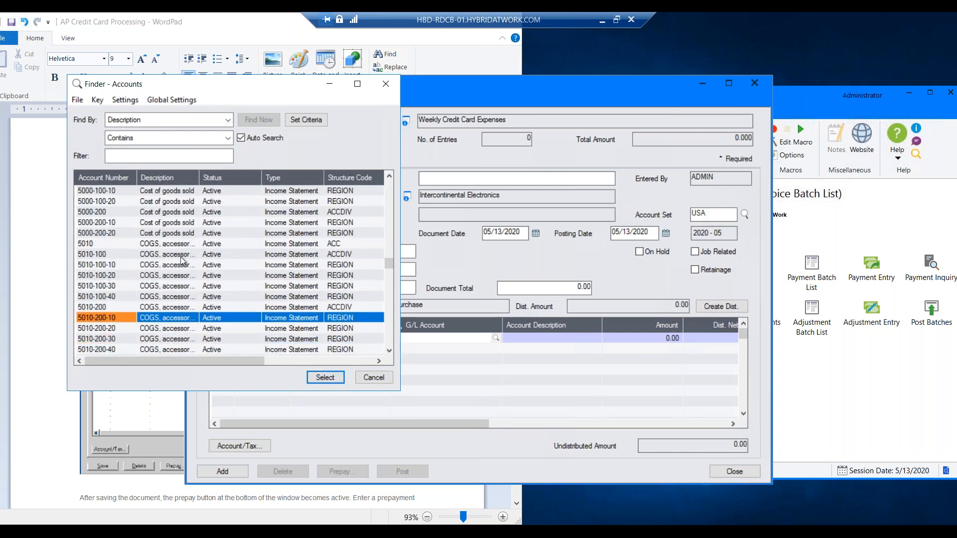
pyautogui.doubleClick(166, 244)
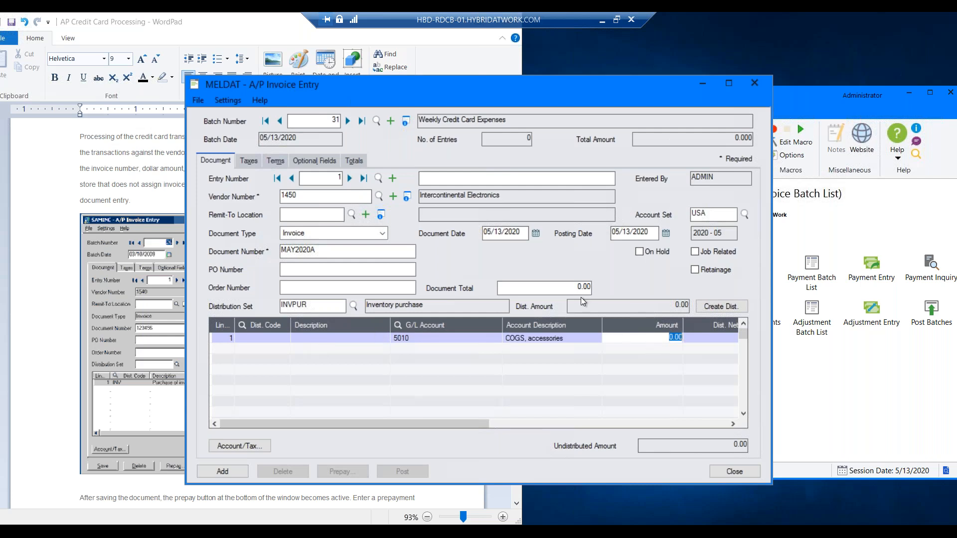
# - Set the document total and the detail line amount to 2,546.00, and add the invoice entry to the batch
pyautogui.click(561, 284)
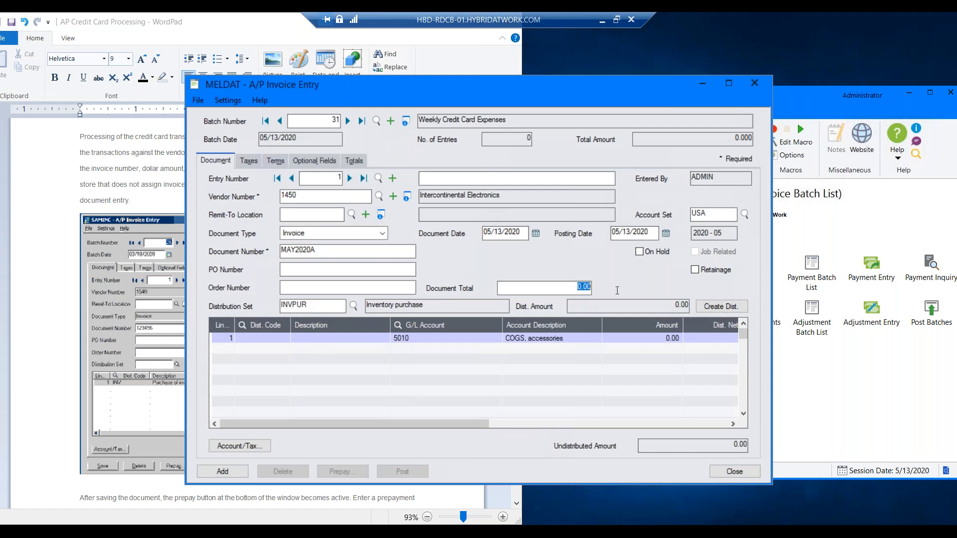
pyautogui.write('25463')
pyautogui.click(647, 342)
pyautogui.write('2546')
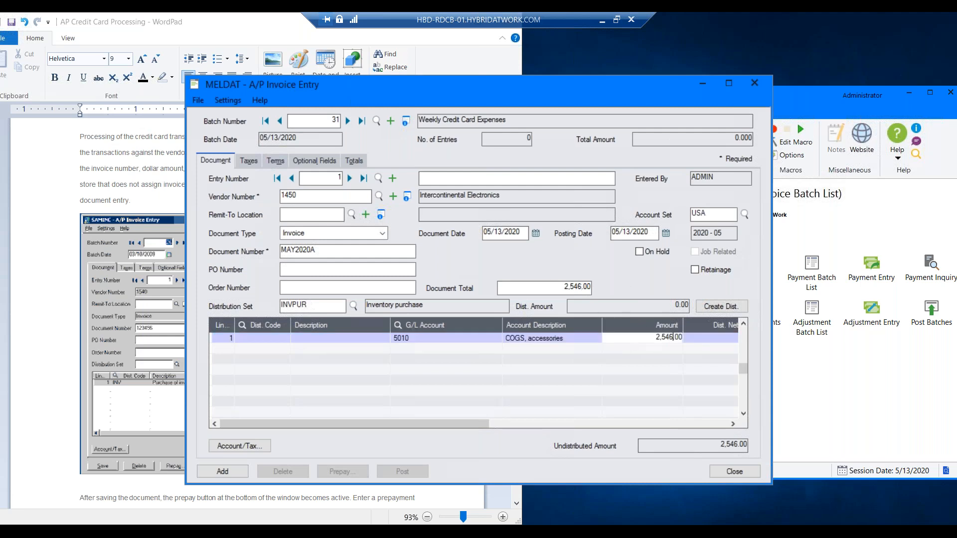
pyautogui.click(228, 472)
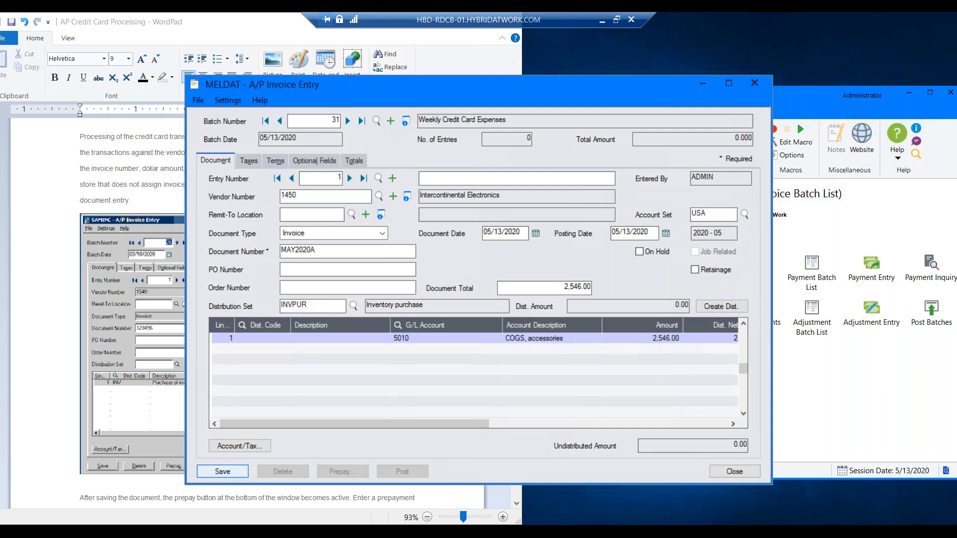
# - Start a prepayment for invoice MAY2020A in a new payment batch described "Weekly Credit Card Entries", with bank MC
pyautogui.click(291, 179)
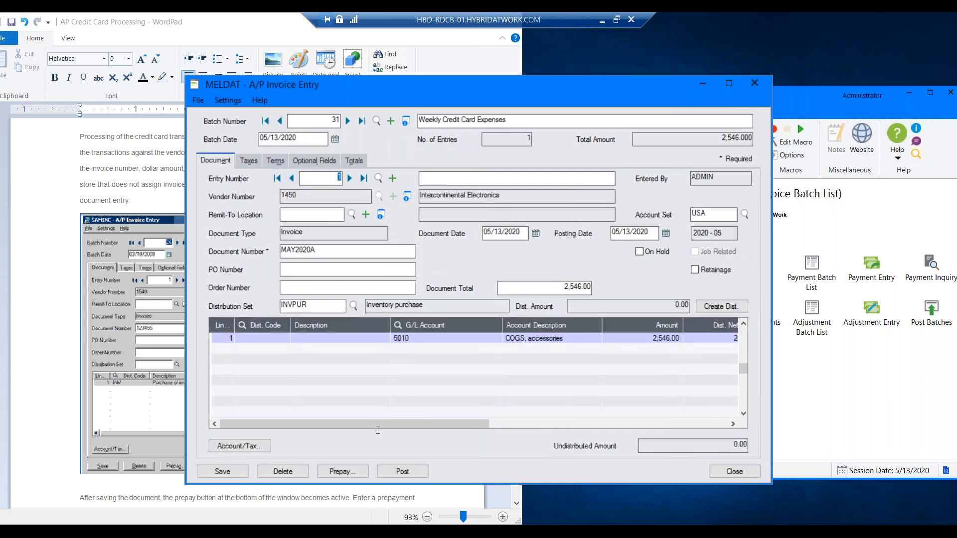
pyautogui.click(345, 473)
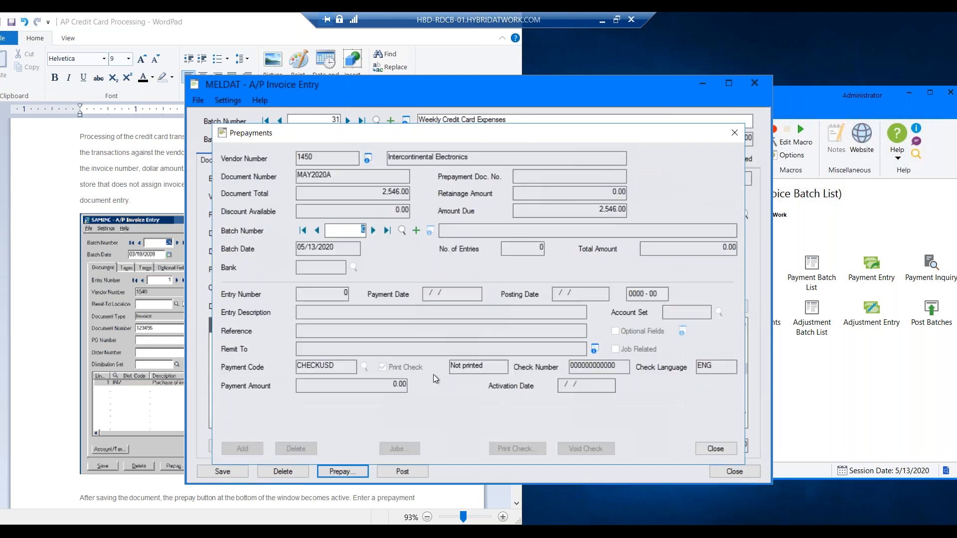
pyautogui.click(416, 233)
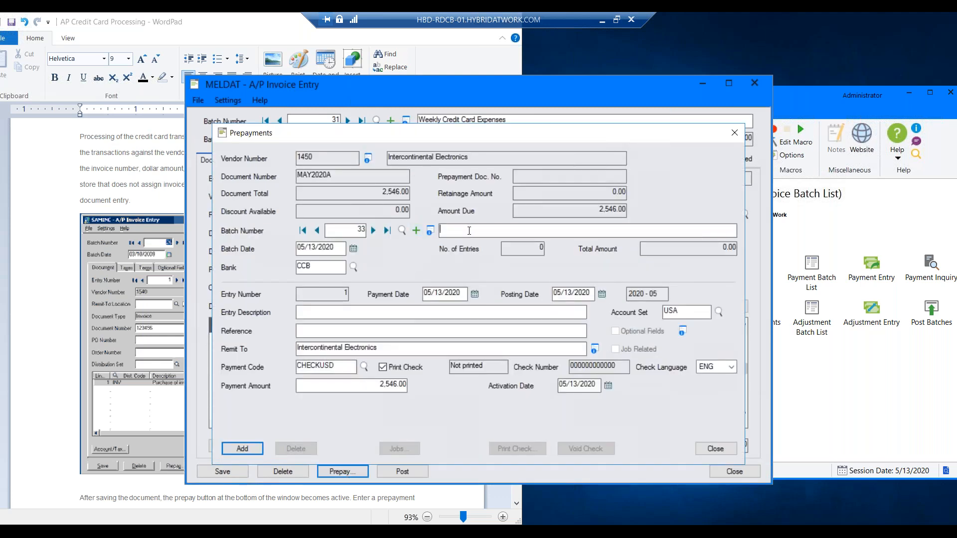
pyautogui.write('Weekly Credit Card Entries')
pyautogui.moveTo(316, 266); pyautogui.dragTo(261, 264)
pyautogui.write('MC')
pyautogui.press('Tab')
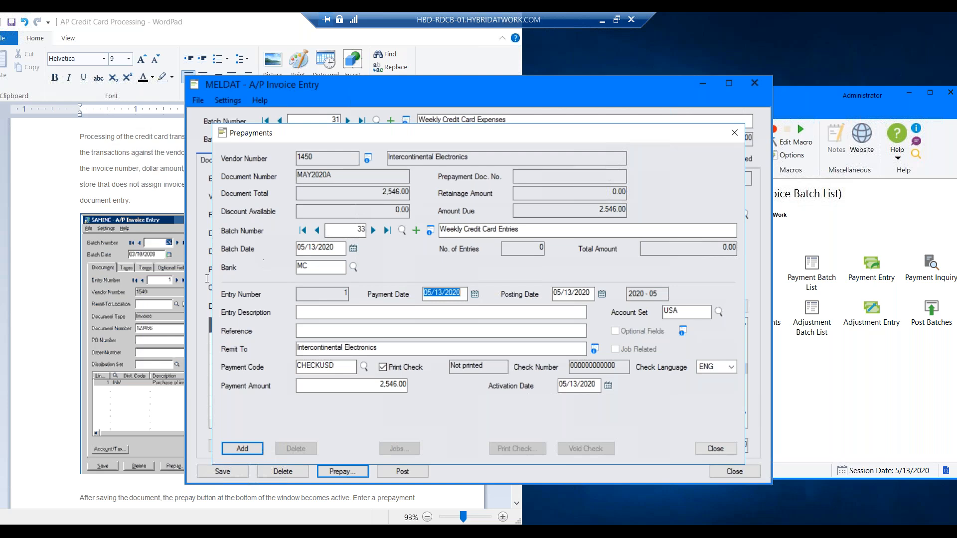
# - Set the prepayment's payment code to MC, add the prepayment, and close the Prepayments window
pyautogui.click(339, 367)
pyautogui.write('MC')
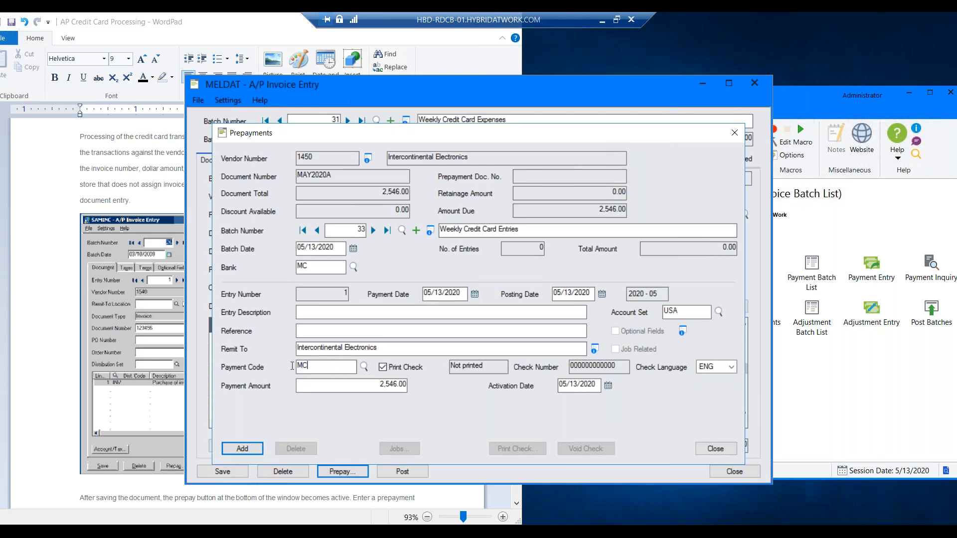
pyautogui.press('Tab')
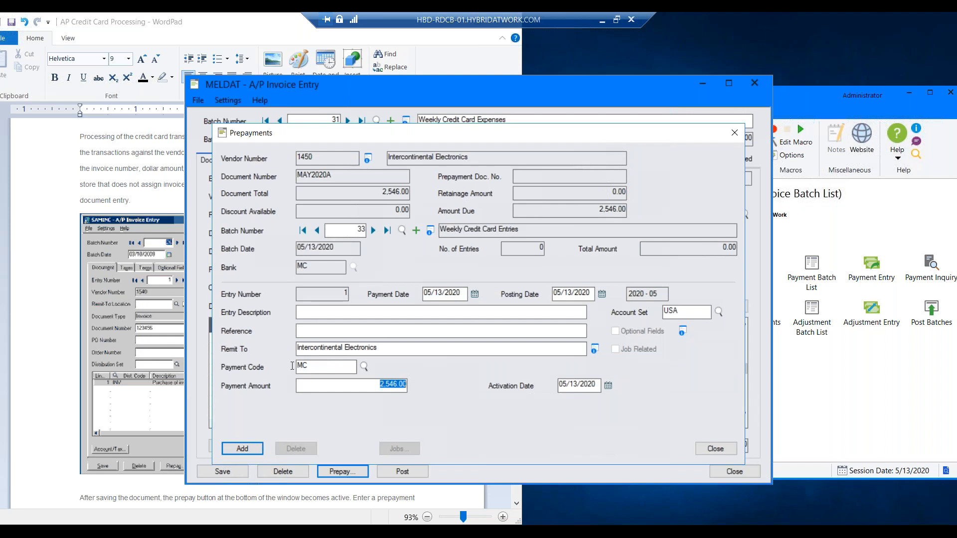
pyautogui.click(252, 451)
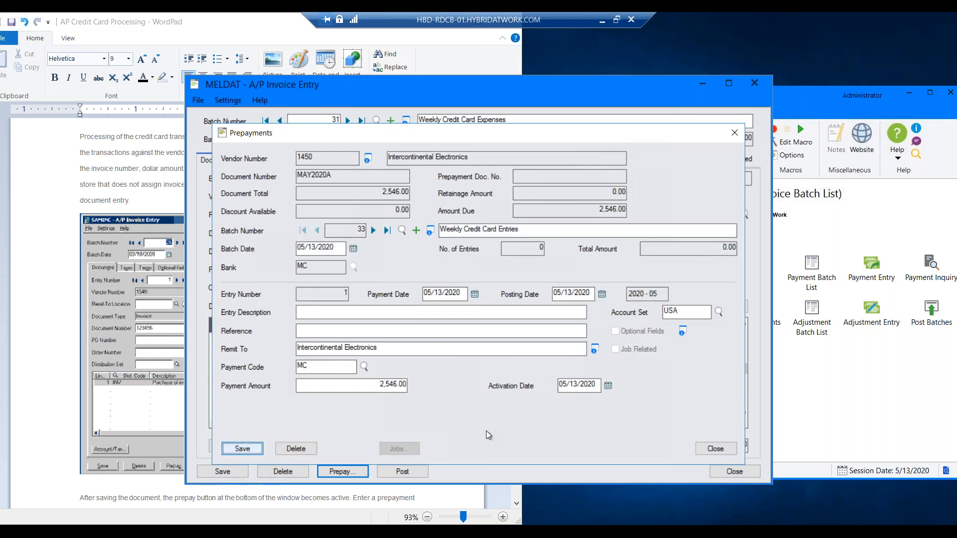
pyautogui.press('Return')
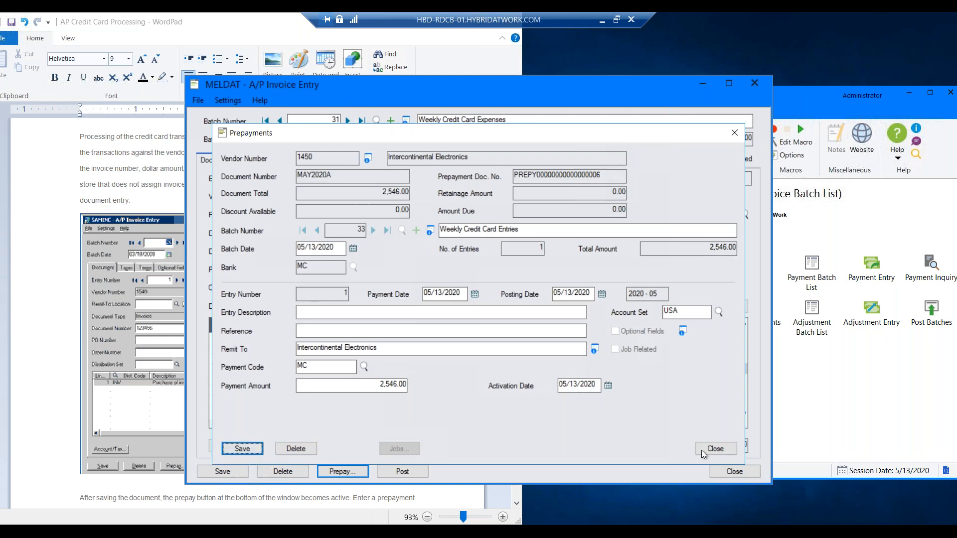
pyautogui.click(725, 450)
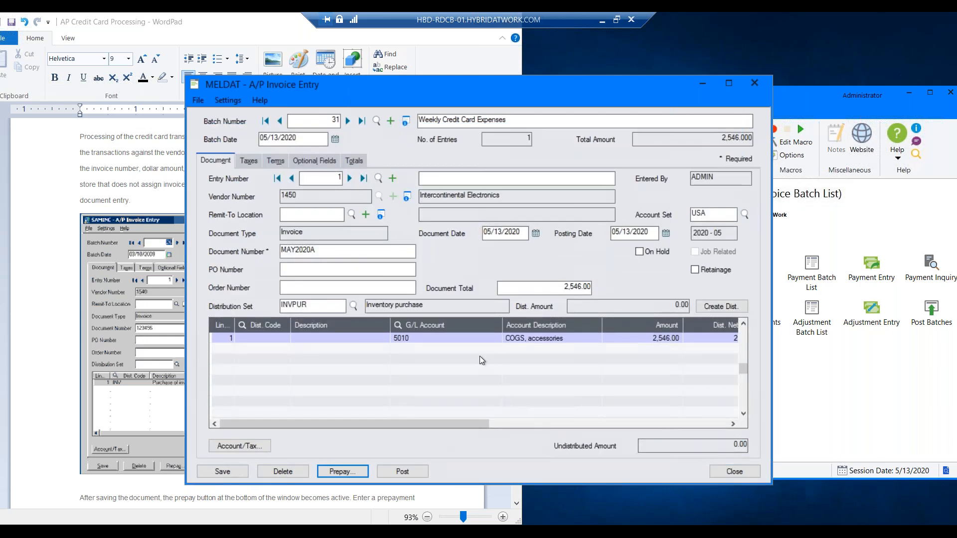
# - Create a second invoice entry in the batch and assign it the MasterCard Credit Card Payment vendor
pyautogui.click(394, 181)
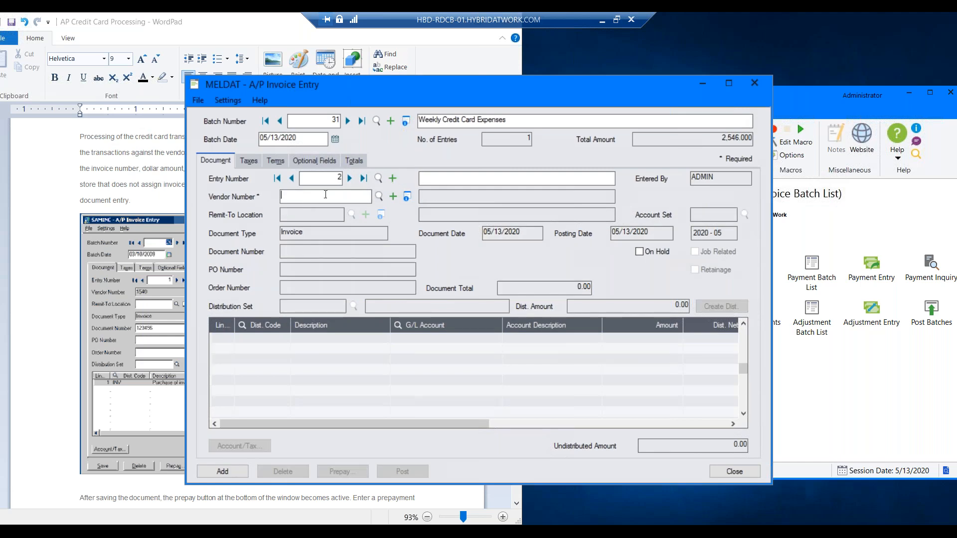
pyautogui.click(378, 197)
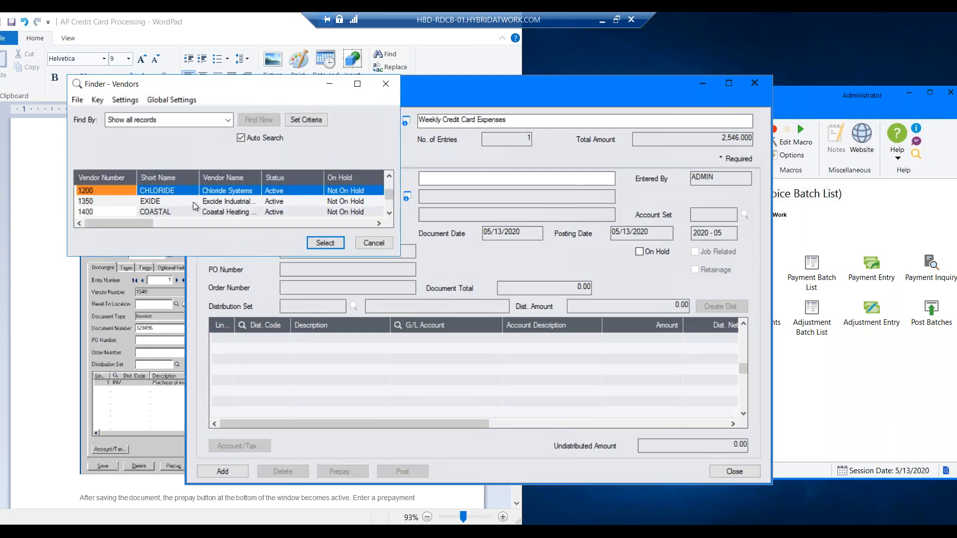
pyautogui.press('Down')
pyautogui.press('Down')
pyautogui.press('Down')
pyautogui.press('Down')
pyautogui.press('Down')
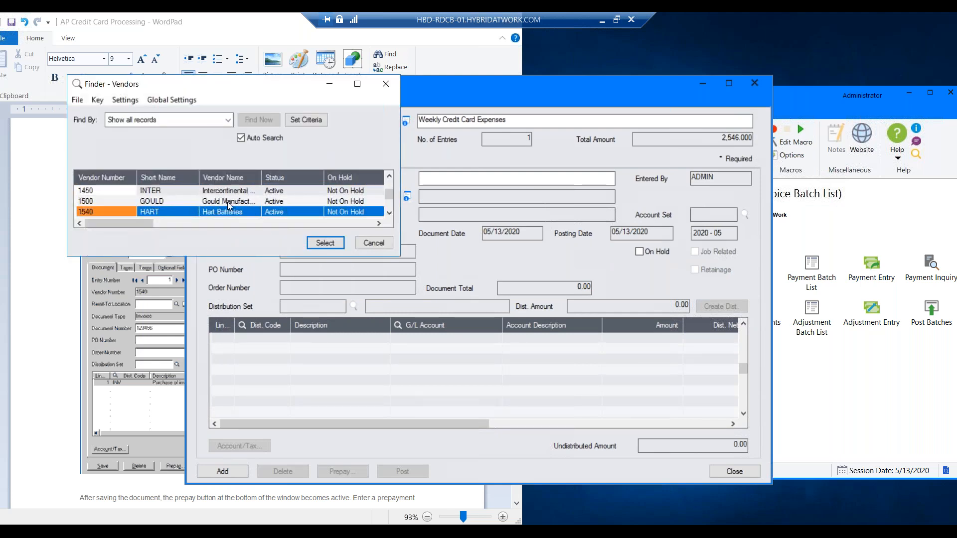
pyautogui.press('Down')
pyautogui.press('Down')
pyautogui.press('Down')
pyautogui.press('Down')
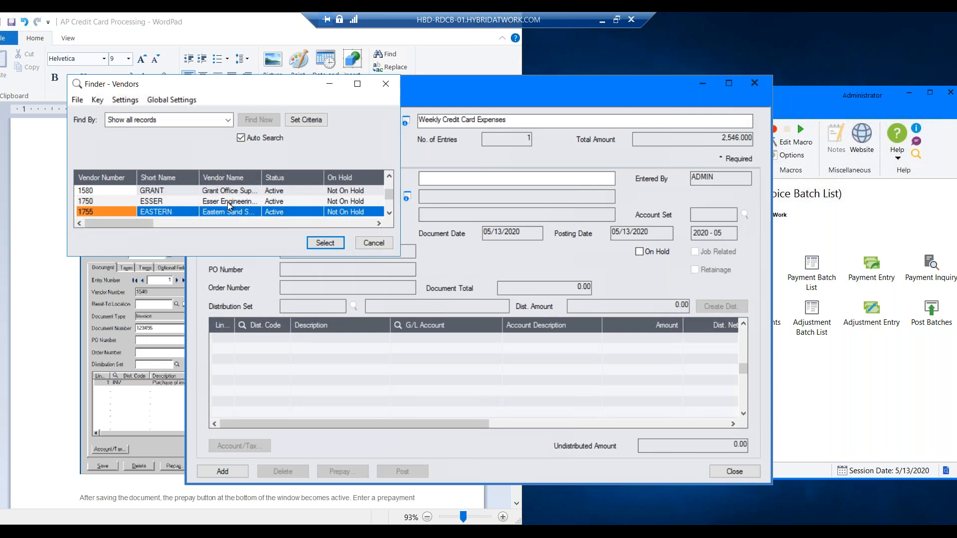
pyautogui.press('Down')
pyautogui.press('Down')
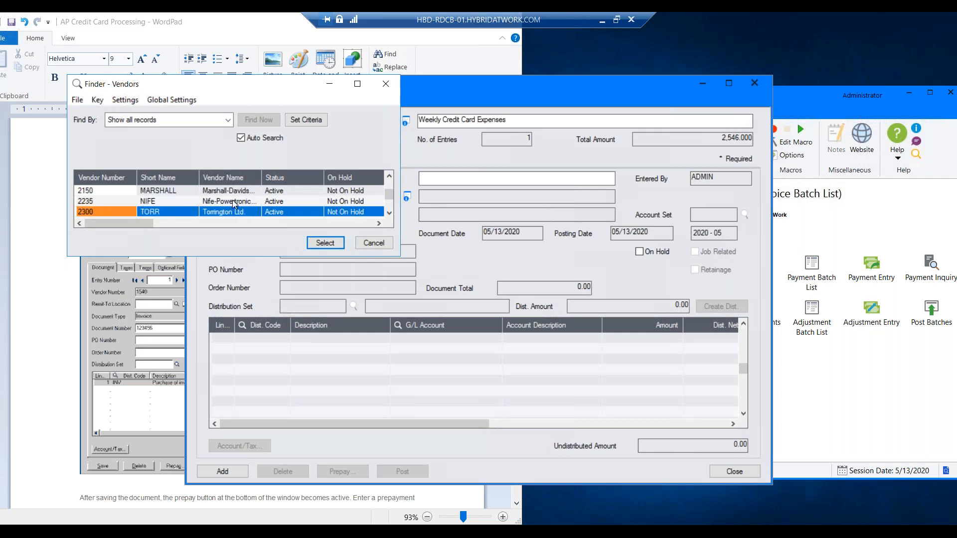
pyautogui.click(235, 202)
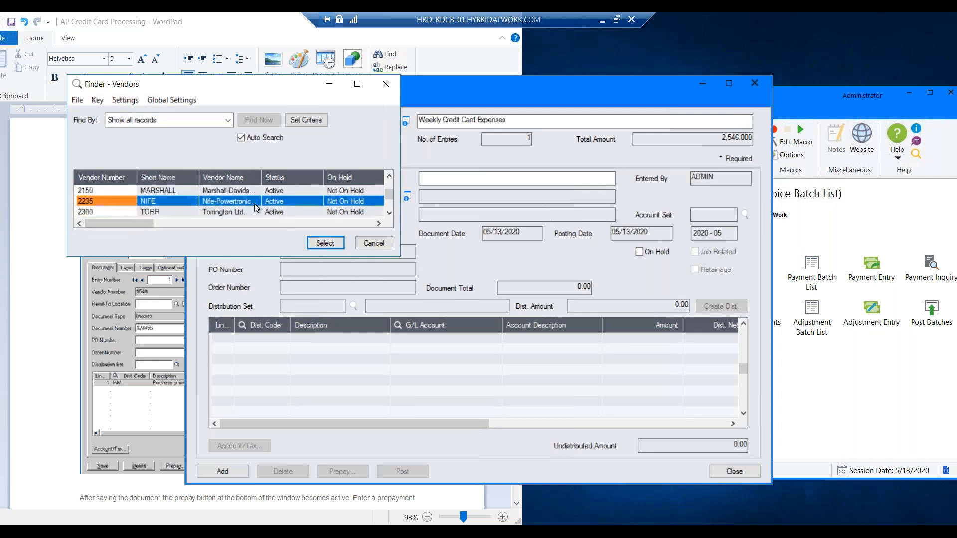
pyautogui.press('Down')
pyautogui.press('Down')
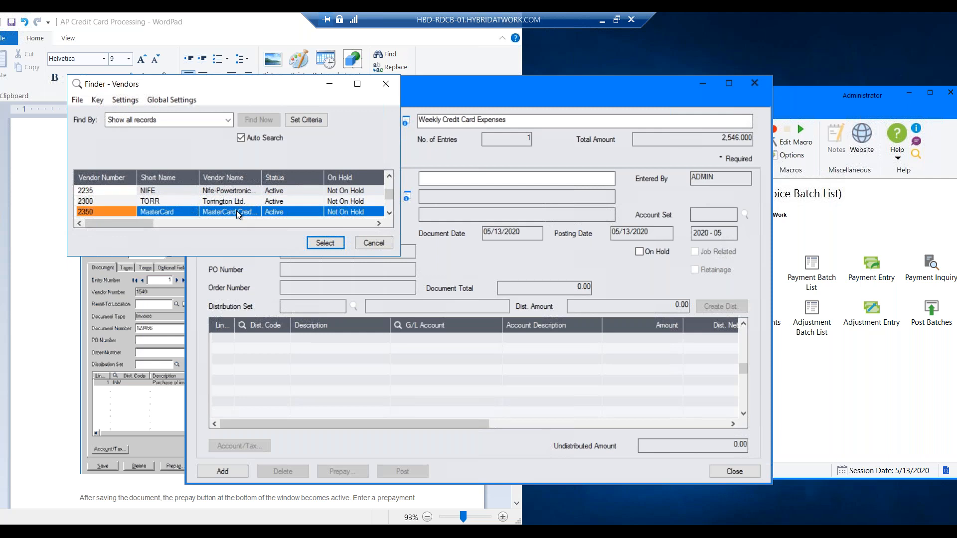
pyautogui.doubleClick(236, 211)
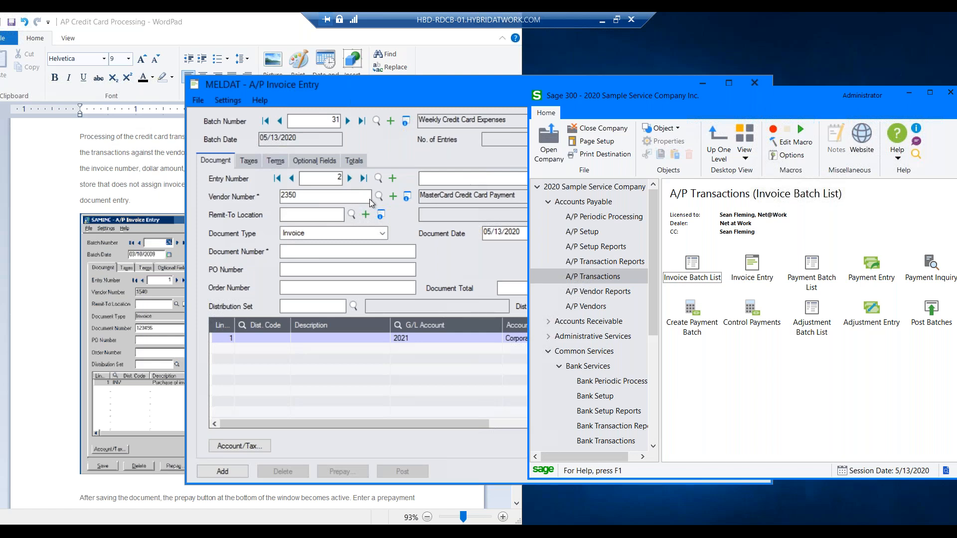
# - Number the second invoice entry MAY2020-2 and change its vendor to Non-Specific Credit Card Charges
pyautogui.click(411, 95)
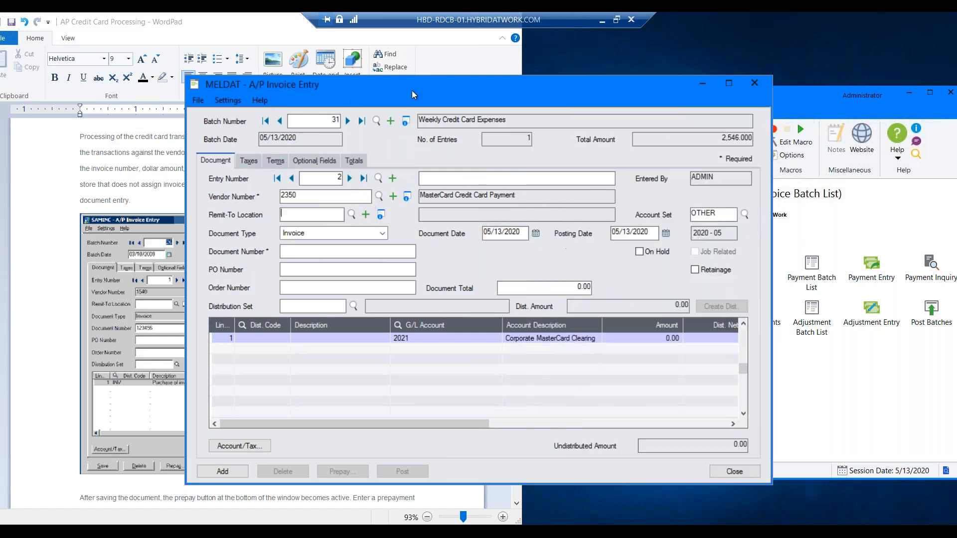
pyautogui.click(304, 249)
pyautogui.write('IN')
pyautogui.press('BackSpace')
pyautogui.press('BackSpace')
pyautogui.write('MAY2020-2')
pyautogui.click(378, 197)
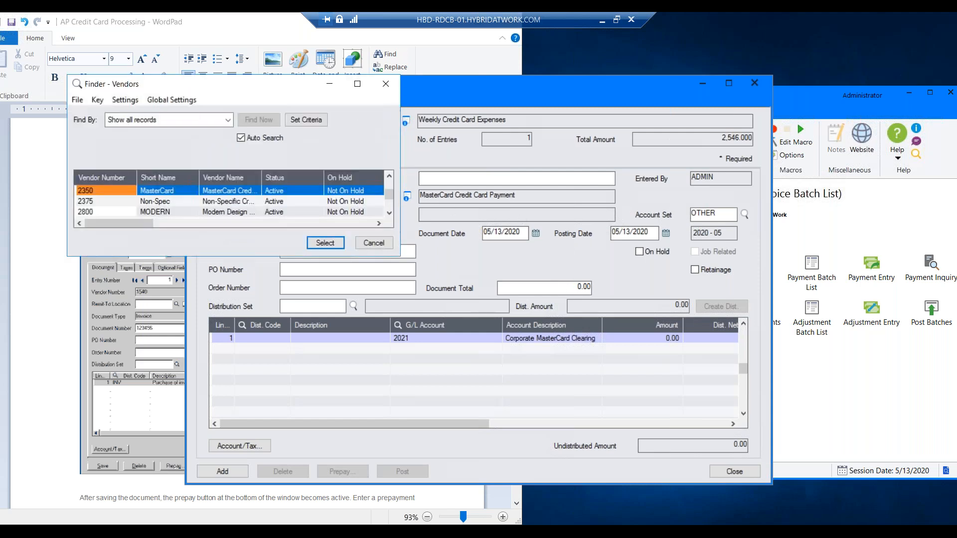
pyautogui.click(232, 202)
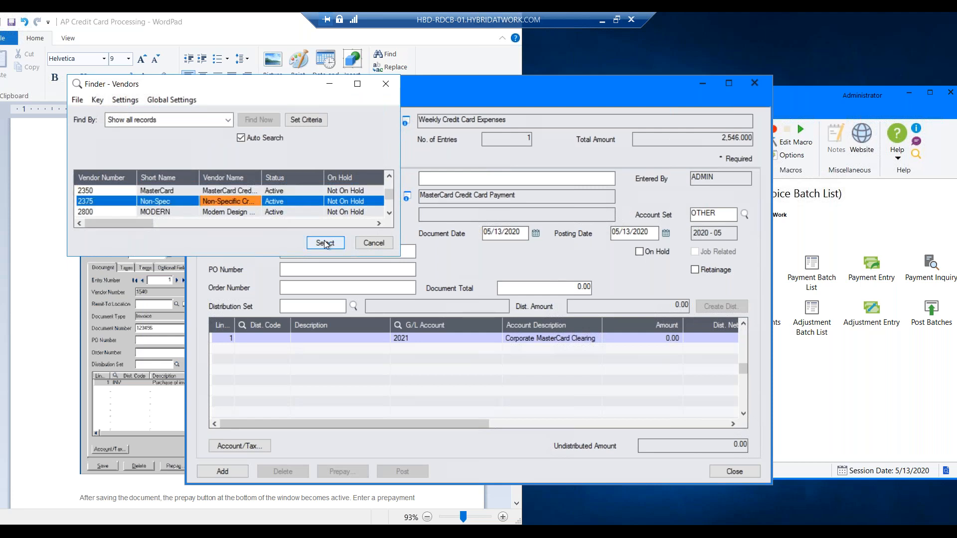
pyautogui.click(325, 242)
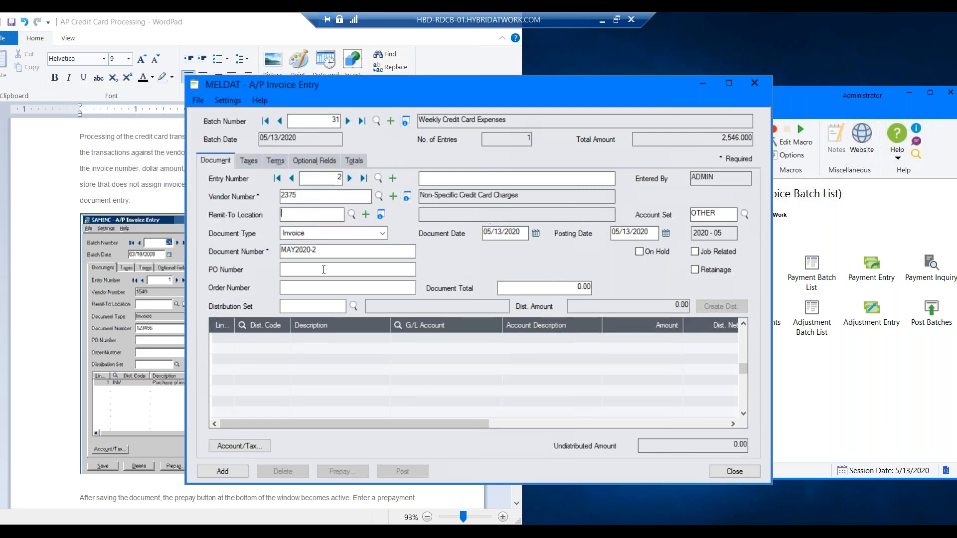
# - Set the document total to 896.52 and enter a detail line for G/L account 6020 Advertising with an amount of 425.00
pyautogui.click(568, 288)
pyautogui.write('896.52')
pyautogui.click(288, 340)
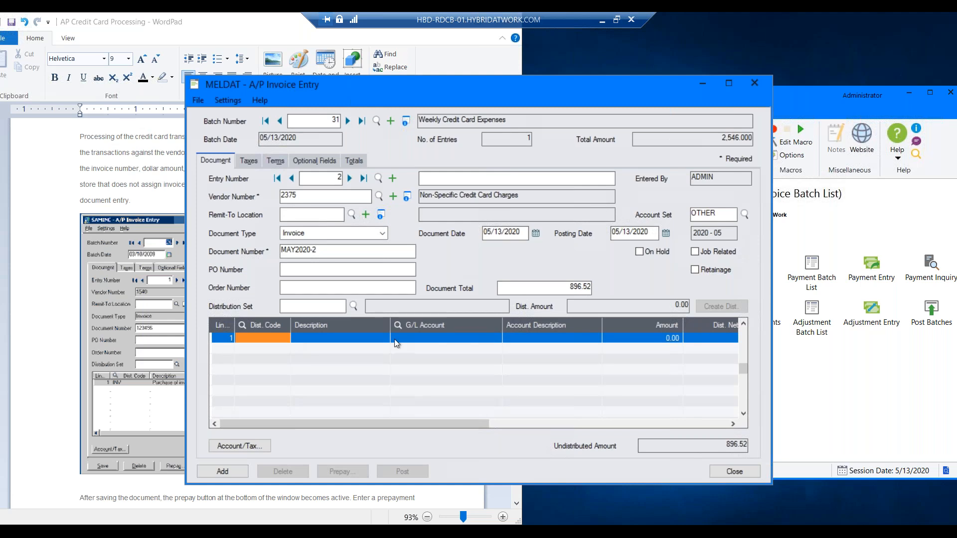
pyautogui.click(433, 340)
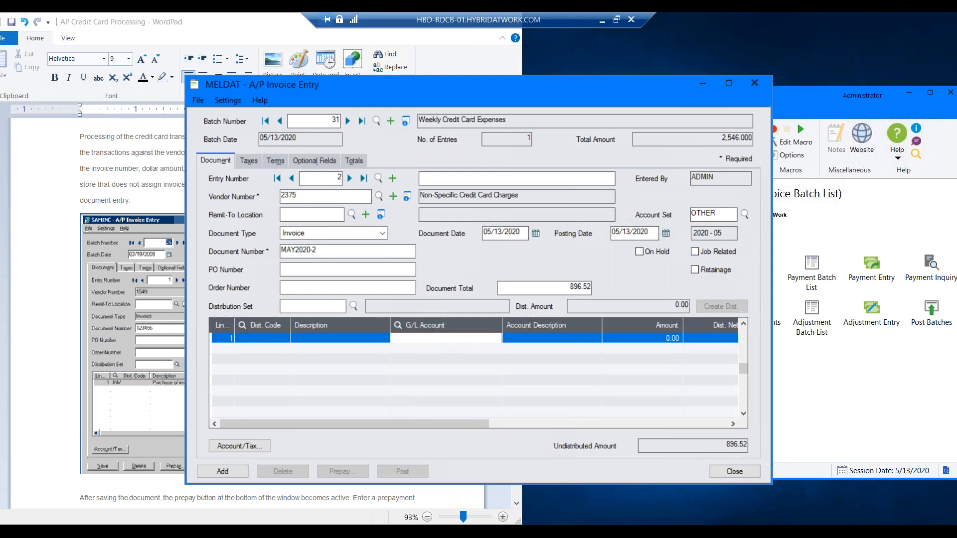
pyautogui.click(397, 325)
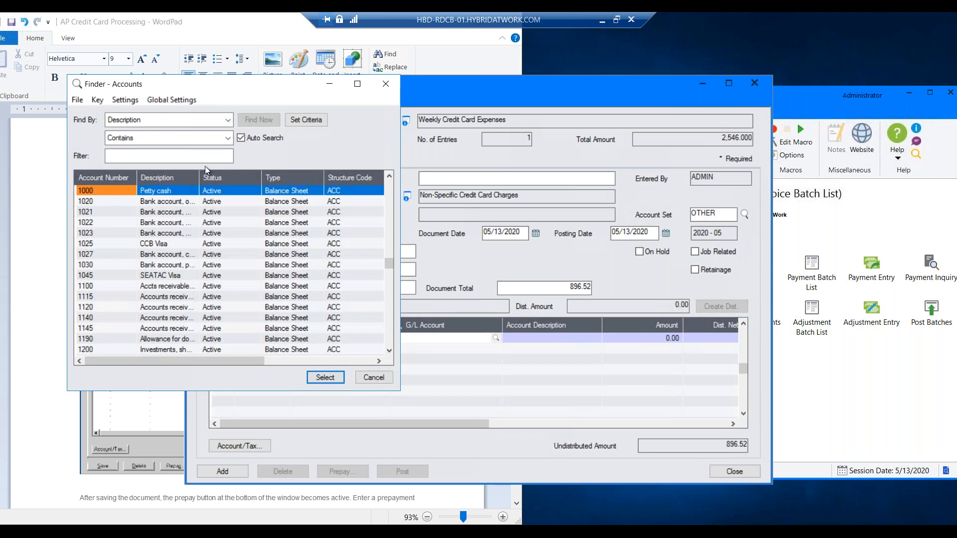
pyautogui.click(230, 122)
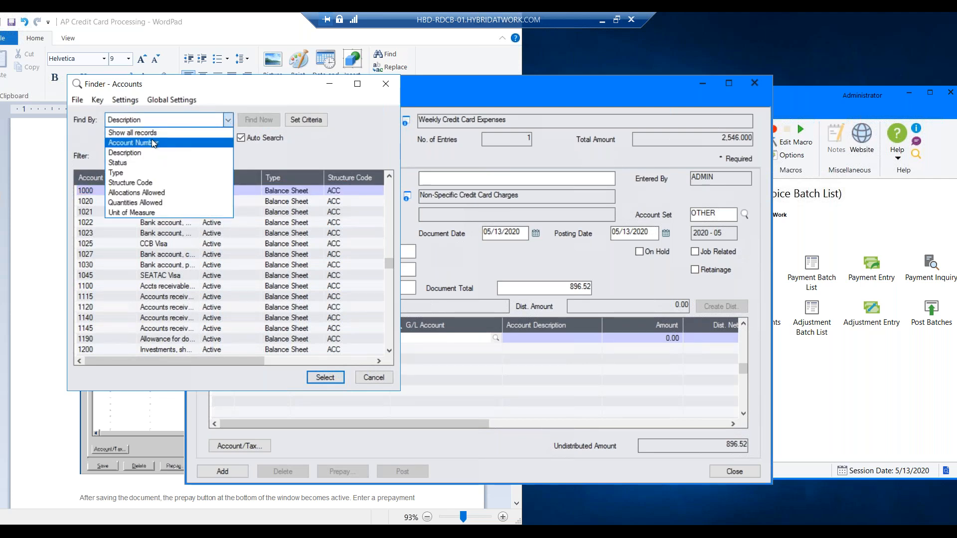
pyautogui.click(153, 143)
pyautogui.click(227, 141)
pyautogui.click(152, 151)
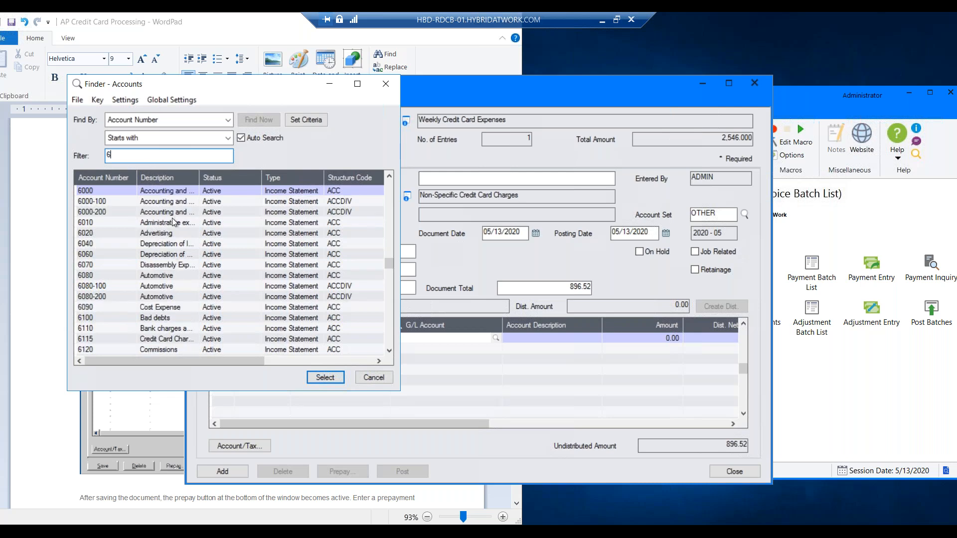
pyautogui.doubleClick(173, 233)
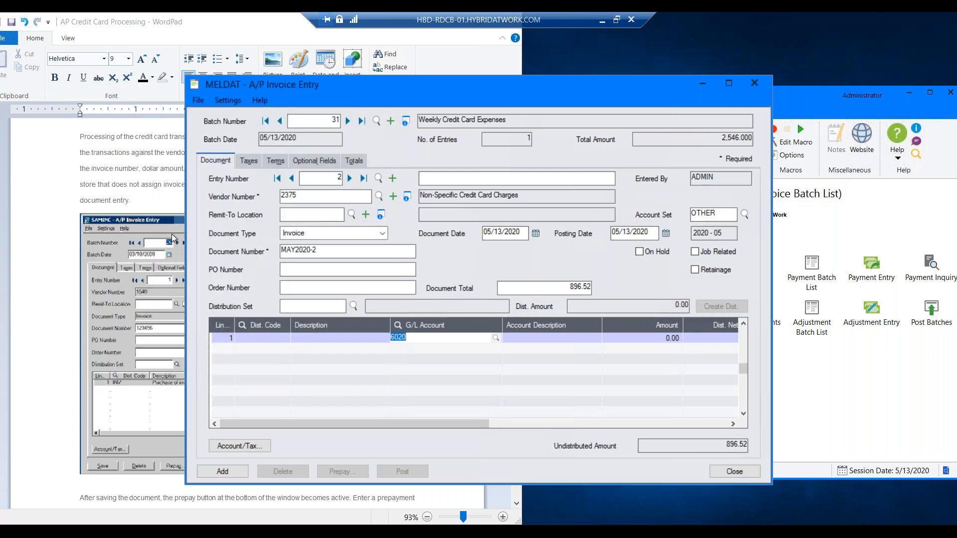
pyautogui.write('425.00')
pyautogui.press('Tab')
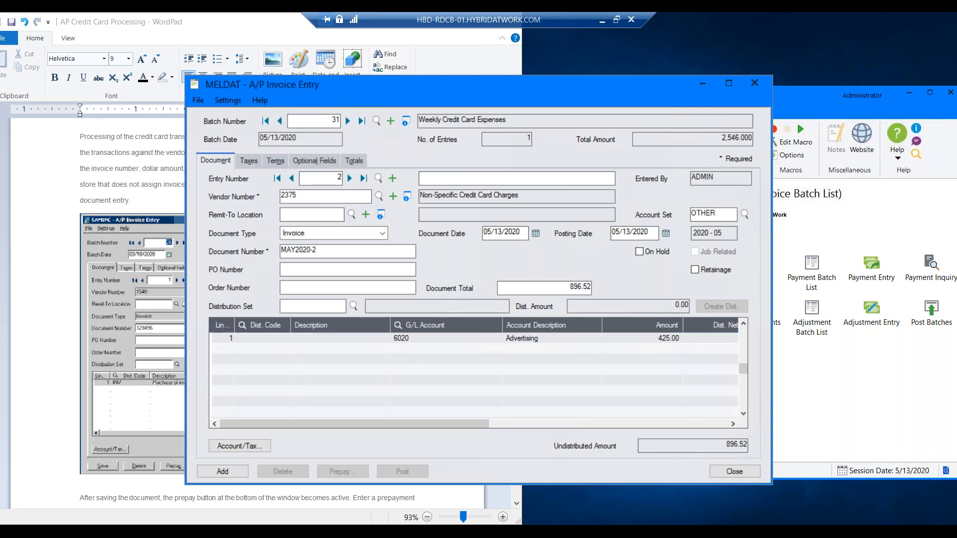
# - Enter a second detail line for G/L account 6090 Cost Expense with an amount of 471.52, and add the entry to the batch
pyautogui.click(420, 351)
pyautogui.click(397, 325)
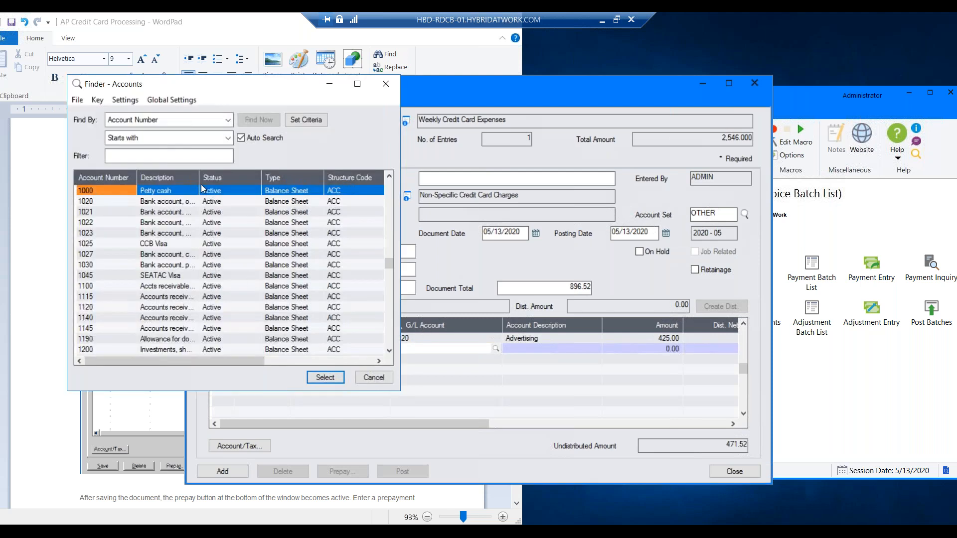
pyautogui.click(165, 155)
pyautogui.write('6')
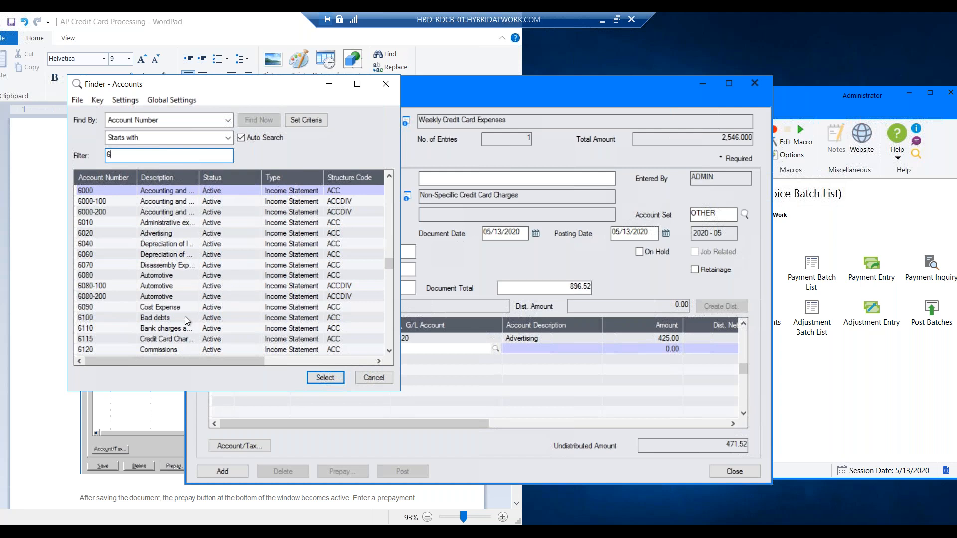
pyautogui.doubleClick(178, 308)
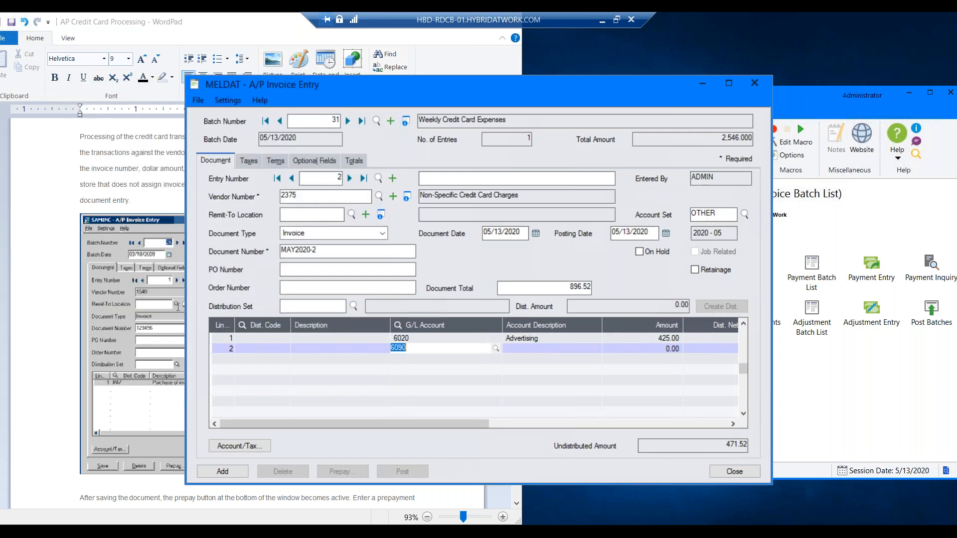
pyautogui.write('471.52')
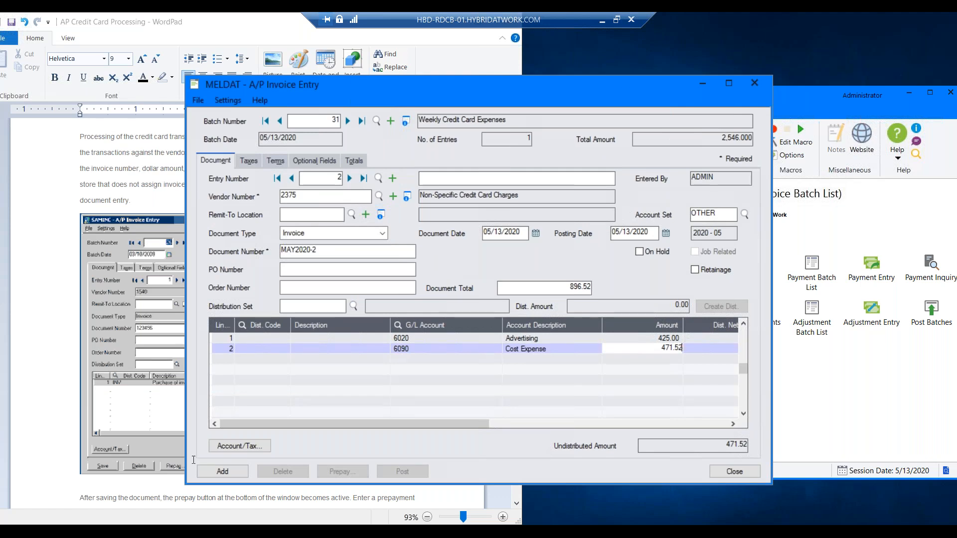
pyautogui.click(236, 472)
# - Add a prepayment for invoice MAY2020-2 to the existing "Weekly Credit Card Entries" payment batch, and close the Prepayments window
pyautogui.click(292, 178)
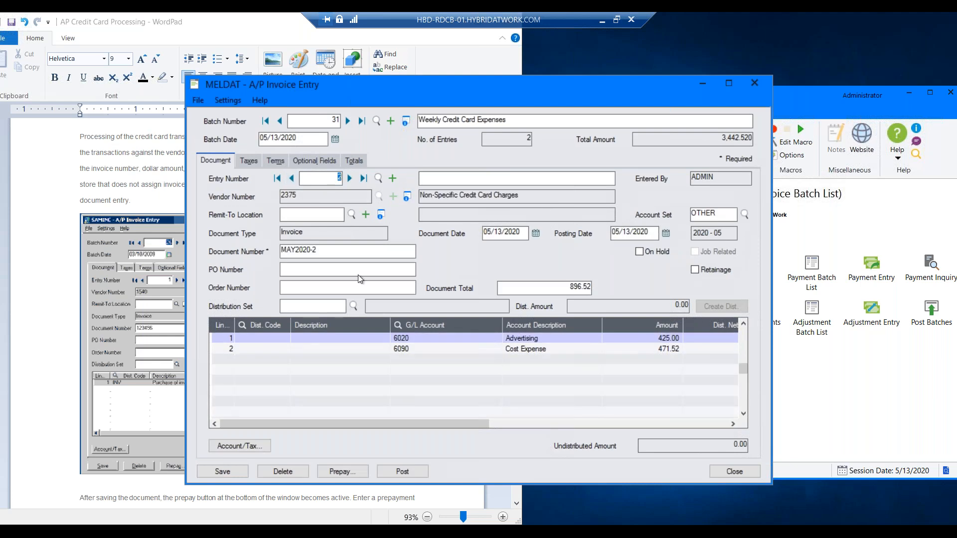
pyautogui.click(347, 477)
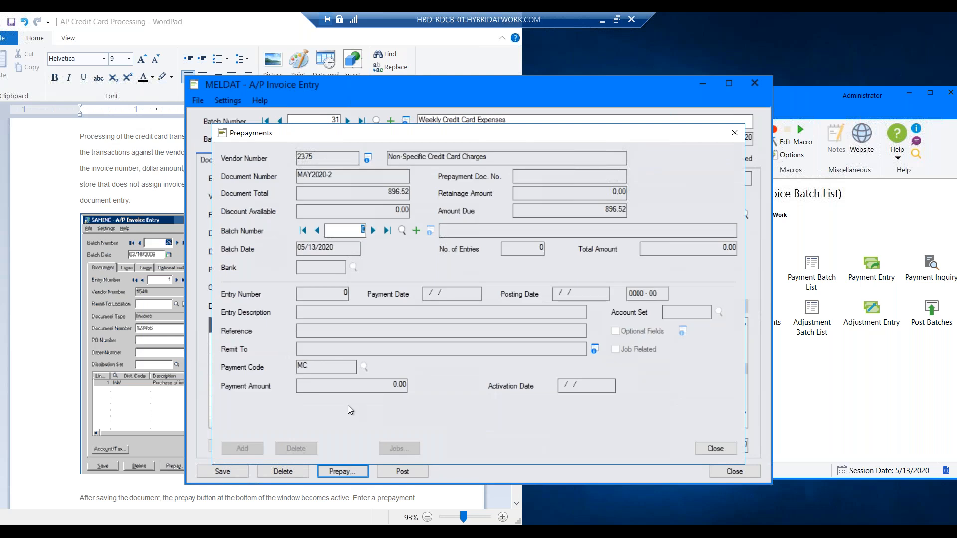
pyautogui.click(402, 231)
pyautogui.click(325, 243)
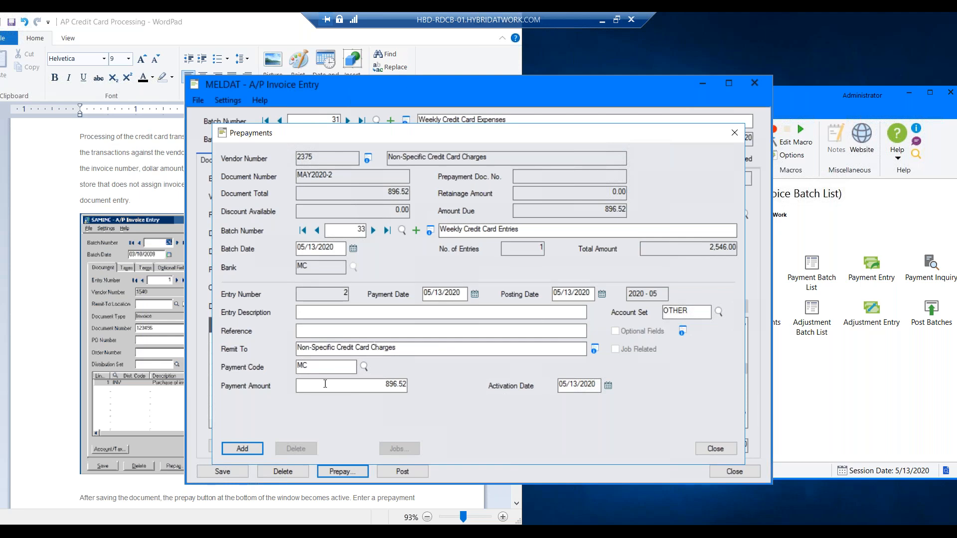
pyautogui.click(242, 449)
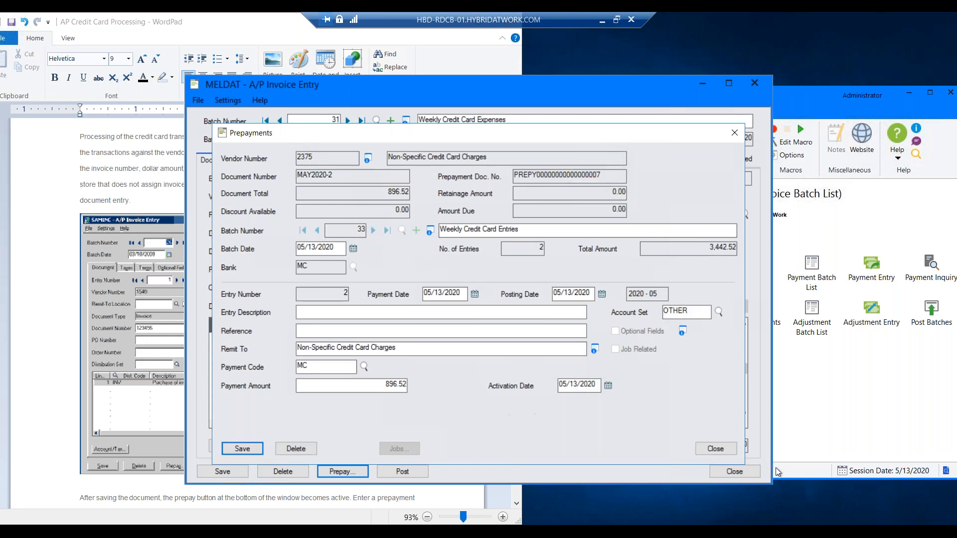
pyautogui.click(727, 449)
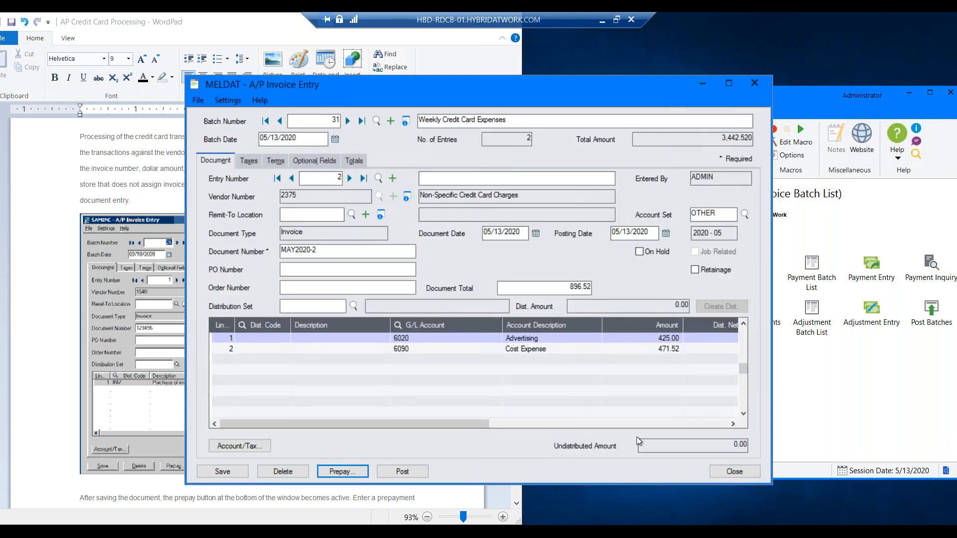
# - Post invoice batch 31, dismiss the posting messages, and close the invoice entry and batch list windows
pyautogui.click(416, 469)
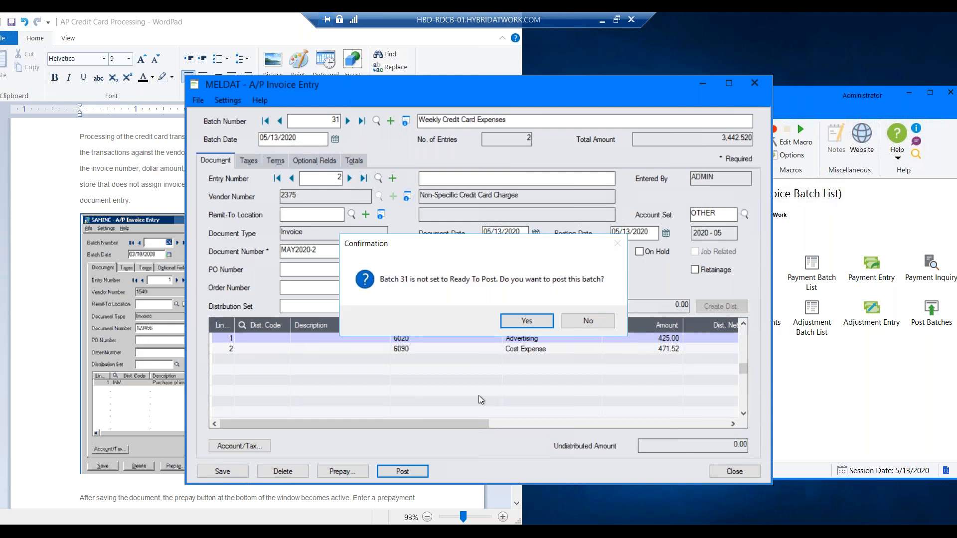
pyautogui.click(523, 321)
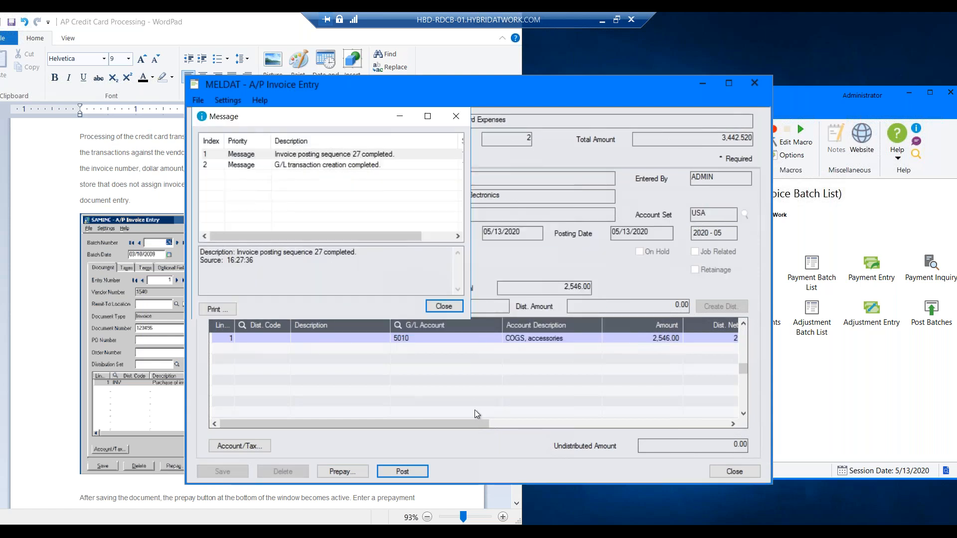
pyautogui.click(445, 305)
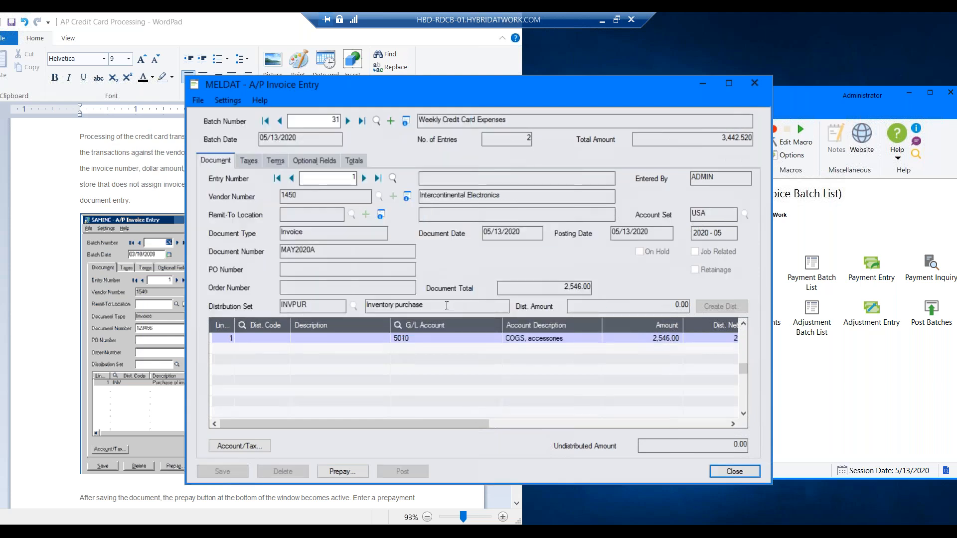
pyautogui.click(747, 472)
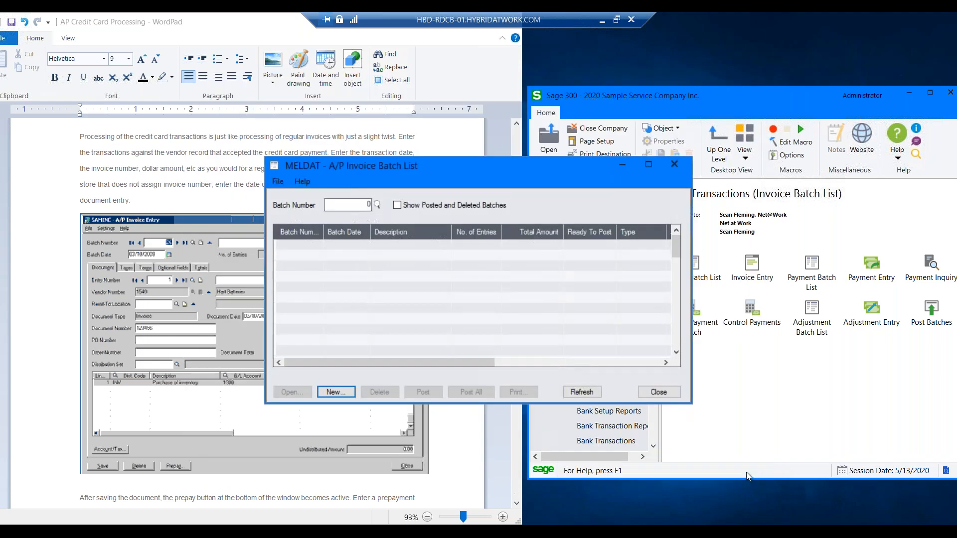
pyautogui.click(657, 392)
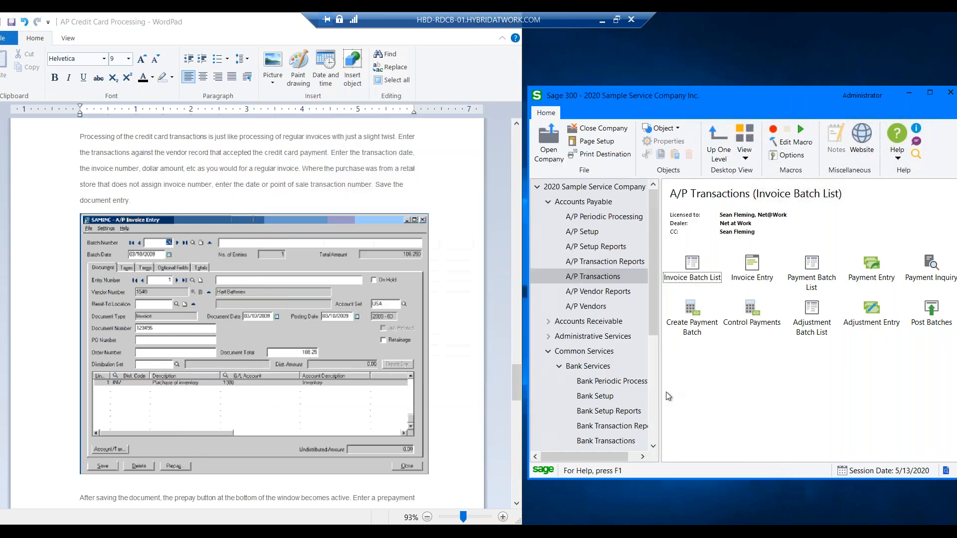
# - Post the "Weekly Credit Card Entries" batch from the A/P Payment Batch List, and close the list
pyautogui.click(815, 273)
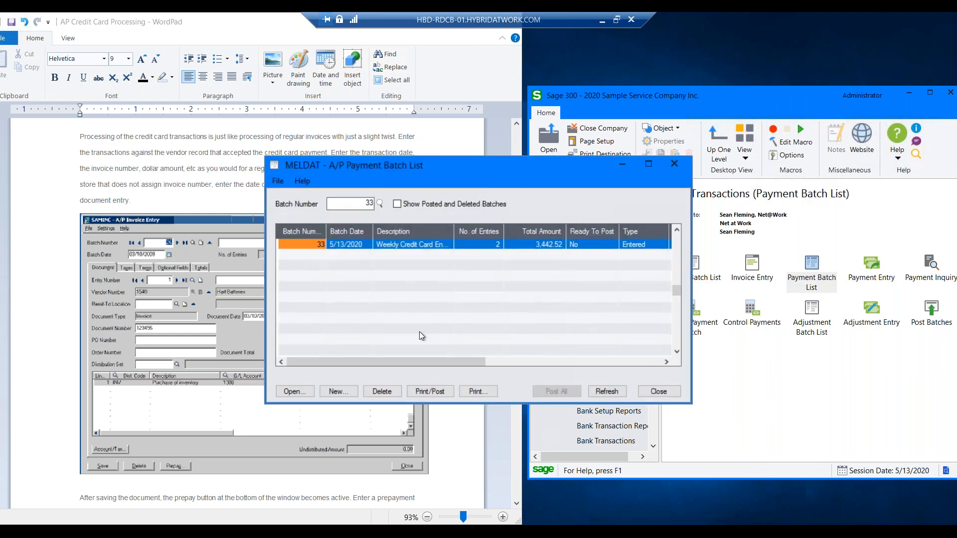
pyautogui.click(435, 393)
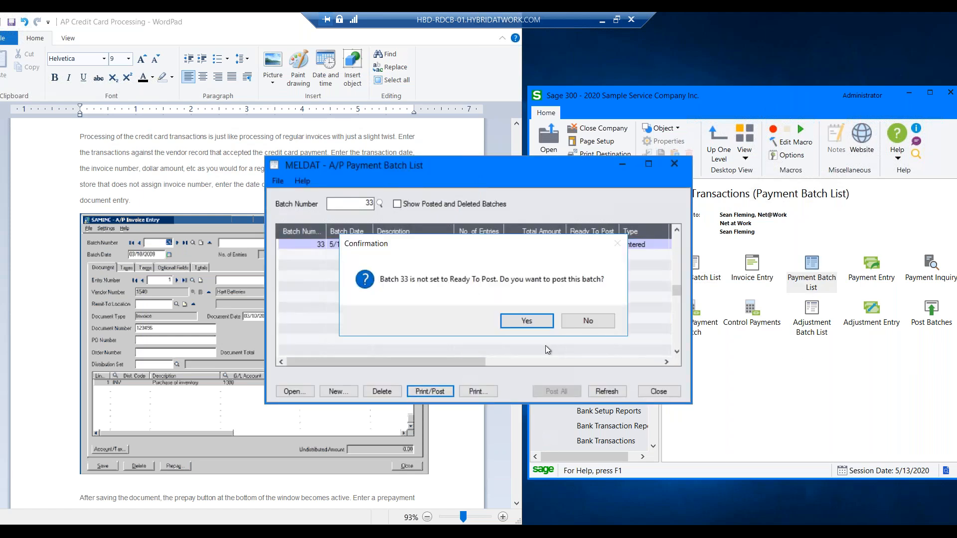
pyautogui.click(534, 321)
pyautogui.click(519, 385)
pyautogui.click(669, 393)
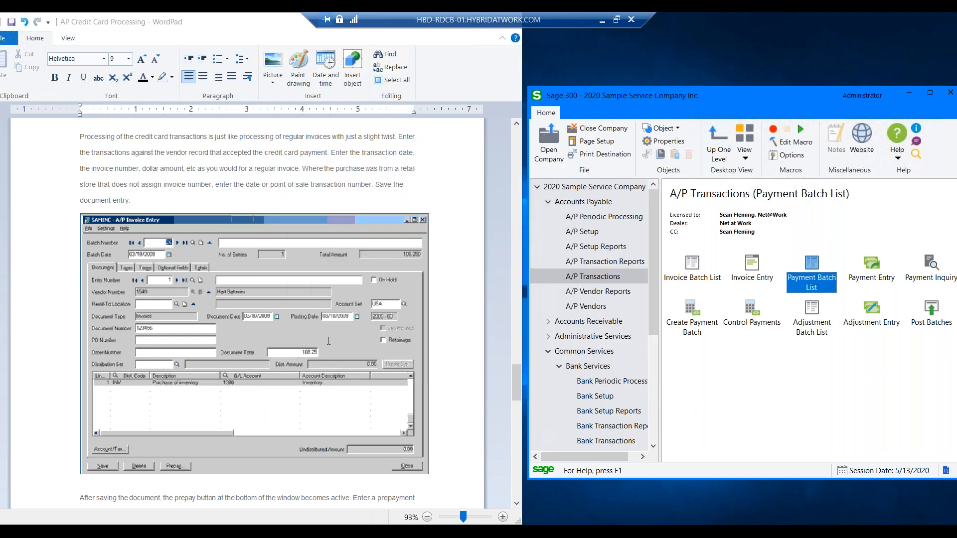
# - Review the WordPad procedure's sections on prepayments, credit card bank reconciliation and the resulting general ledger postings
pyautogui.scroll(-1, 329, 340)
pyautogui.scroll(-7, 329, 341)
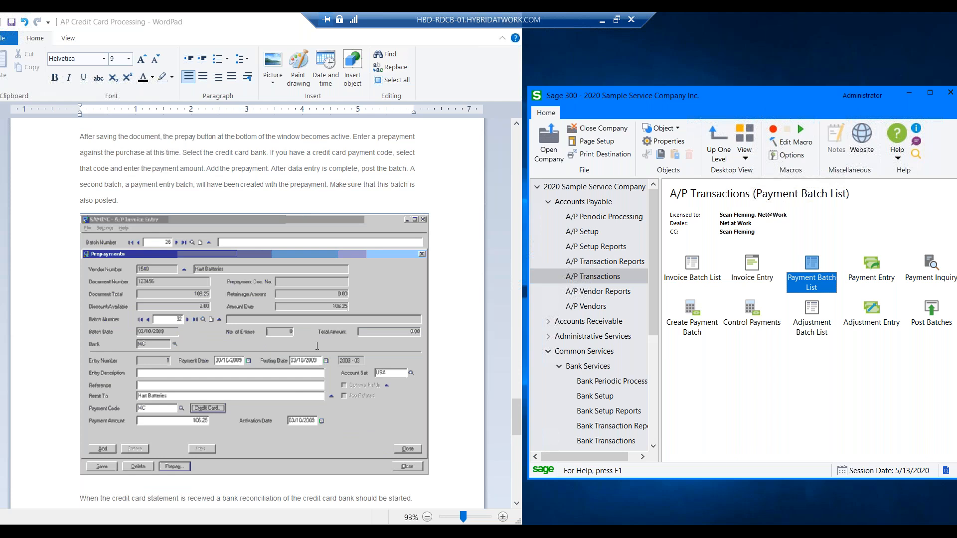
pyautogui.scroll(-1, 317, 345)
pyautogui.scroll(-10, 317, 345)
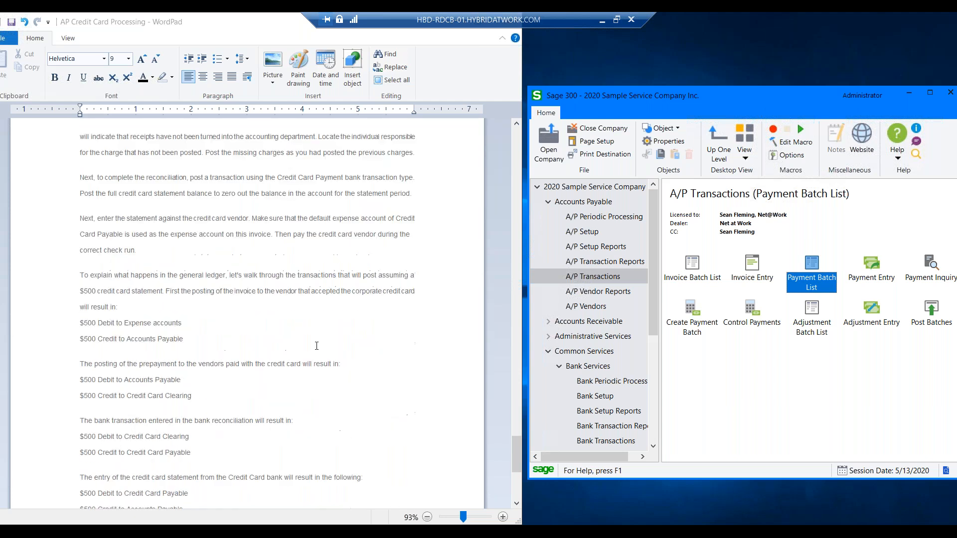
pyautogui.scroll(1, 317, 346)
pyautogui.scroll(1, 317, 345)
pyautogui.scroll(2, 316, 346)
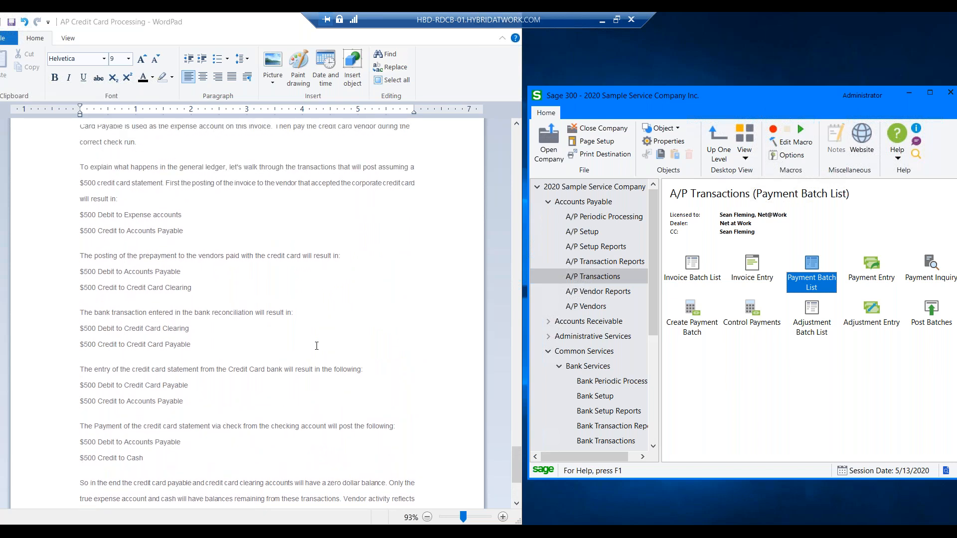
pyautogui.scroll(6, 317, 346)
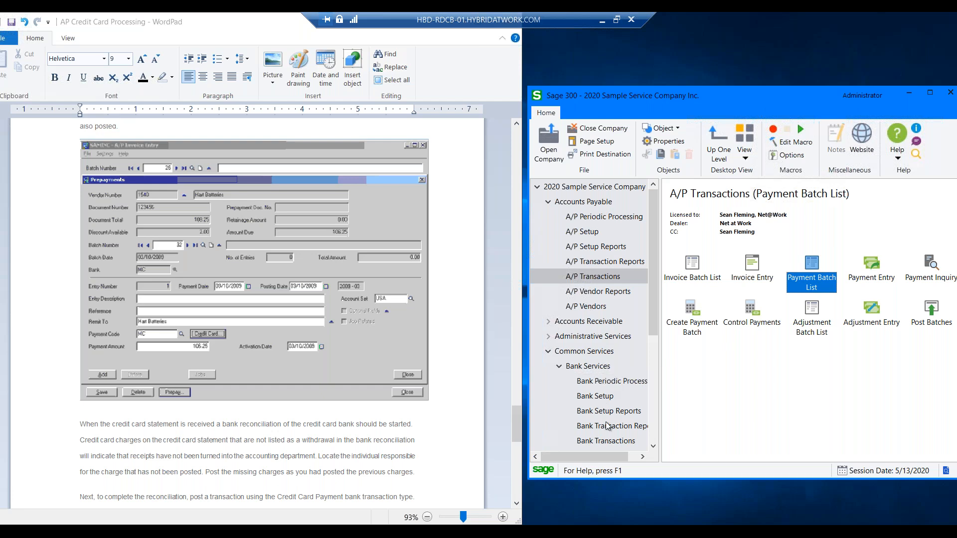
# - Open Reconcile Statements under Bank Transactions and load the MC bank
pyautogui.click(608, 441)
pyautogui.doubleClick(694, 269)
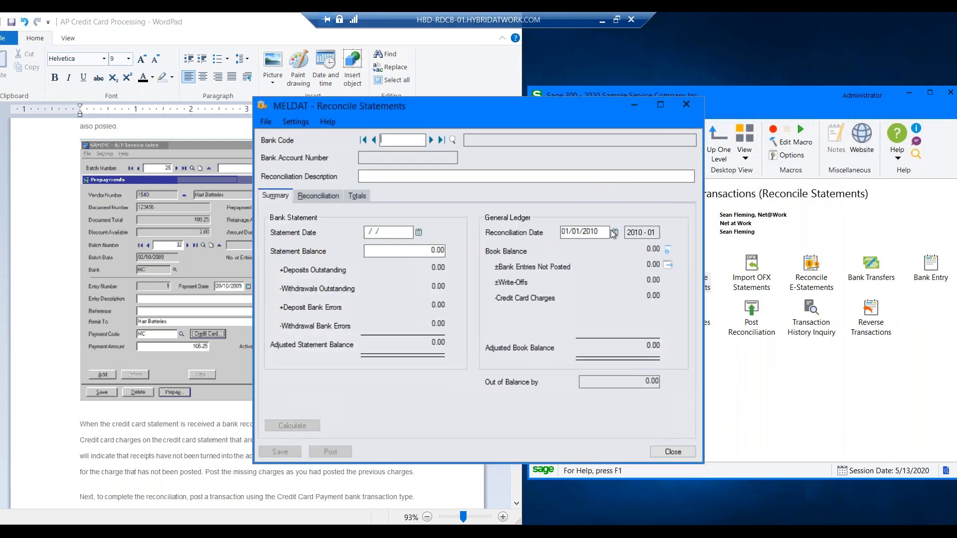
pyautogui.write('MC')
pyautogui.press('Tab')
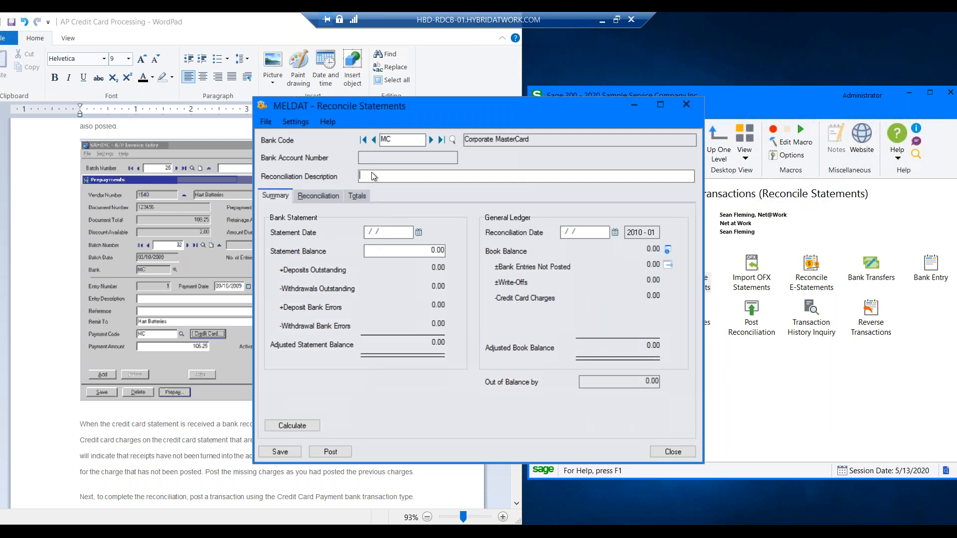
# - Set the reconciliation description to "May 2020 Reconciliation" and the statement date to 05/31/2020
pyautogui.write('May 2020 Reconciliation')
pyautogui.click(396, 230)
pyautogui.write('05/31/2020')
pyautogui.press('Tab')
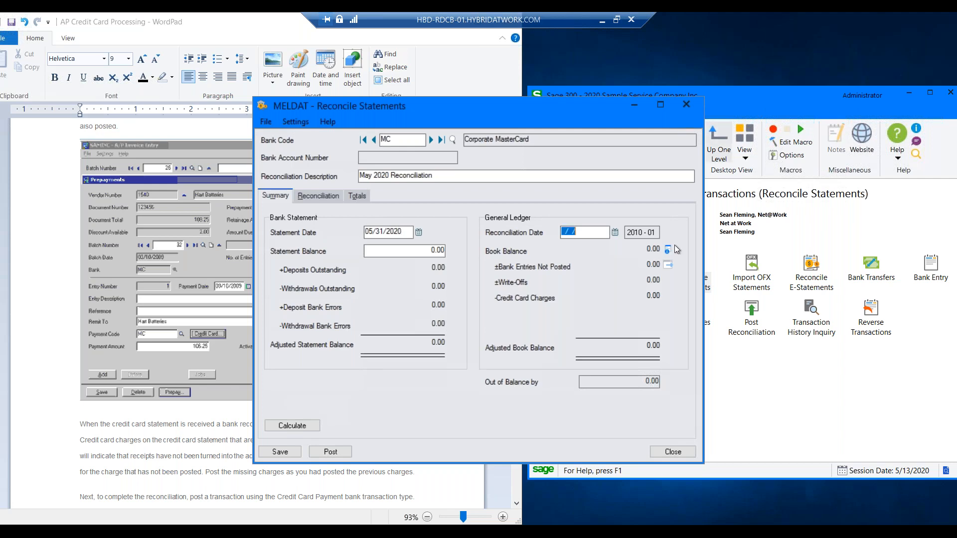
# - Set the reconciliation date to 05/31/2020 and the statement balance to 20,000.00
pyautogui.write('5/31/2020')
pyautogui.click(423, 252)
pyautogui.doubleClick(432, 249)
pyautogui.write('20000')
pyautogui.press('Tab')
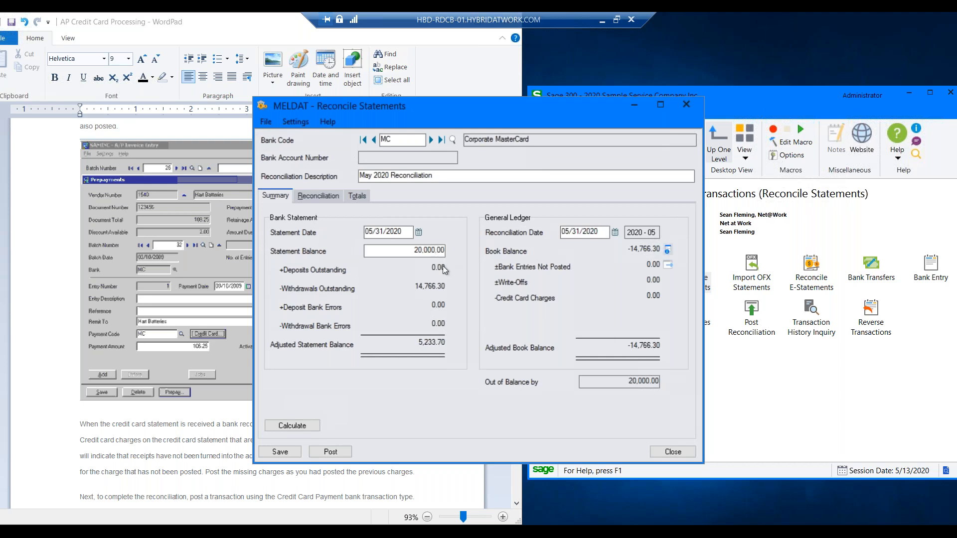
# - Show the MC bank's reconciliation transactions in a maximized window, with the Description column widened to fit the full vendor names
pyautogui.click(328, 196)
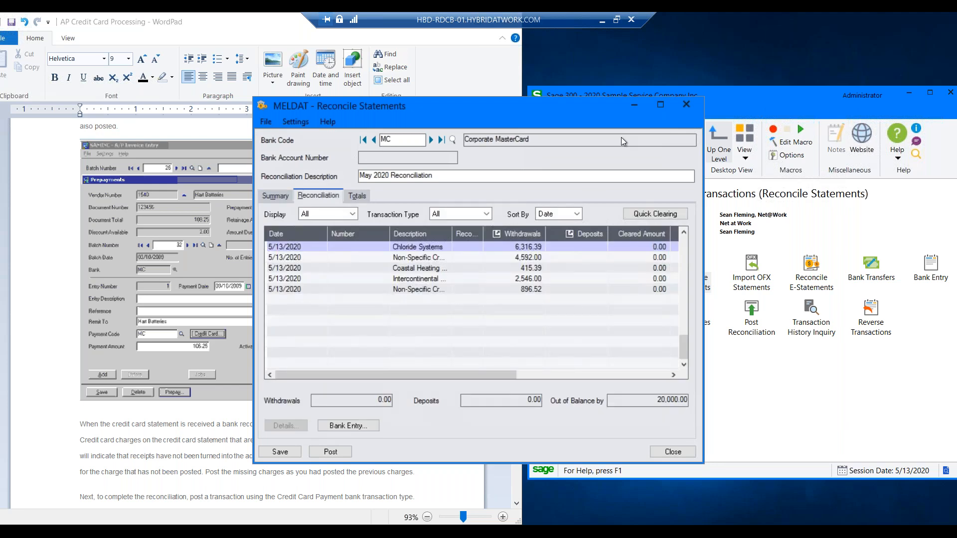
pyautogui.click(661, 104)
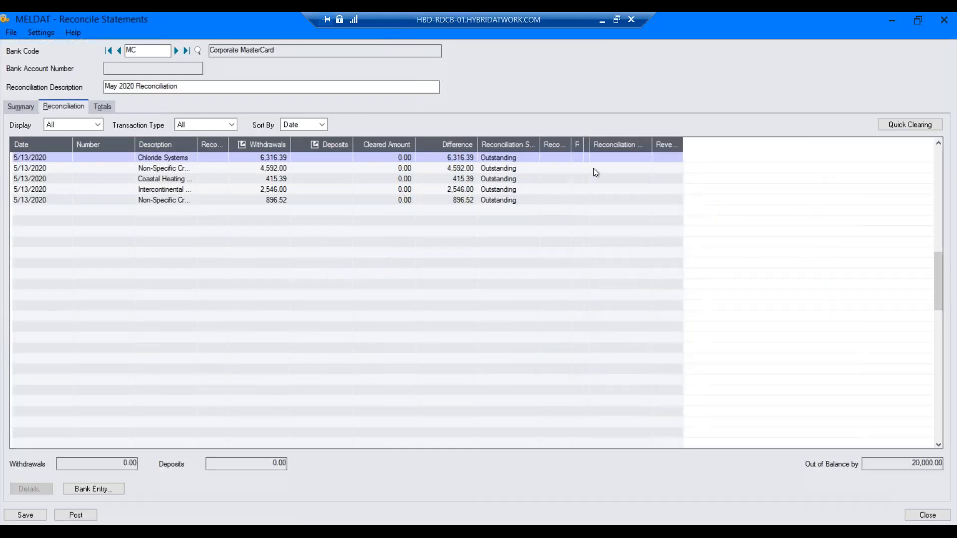
pyautogui.moveTo(196, 140); pyautogui.dragTo(253, 144)
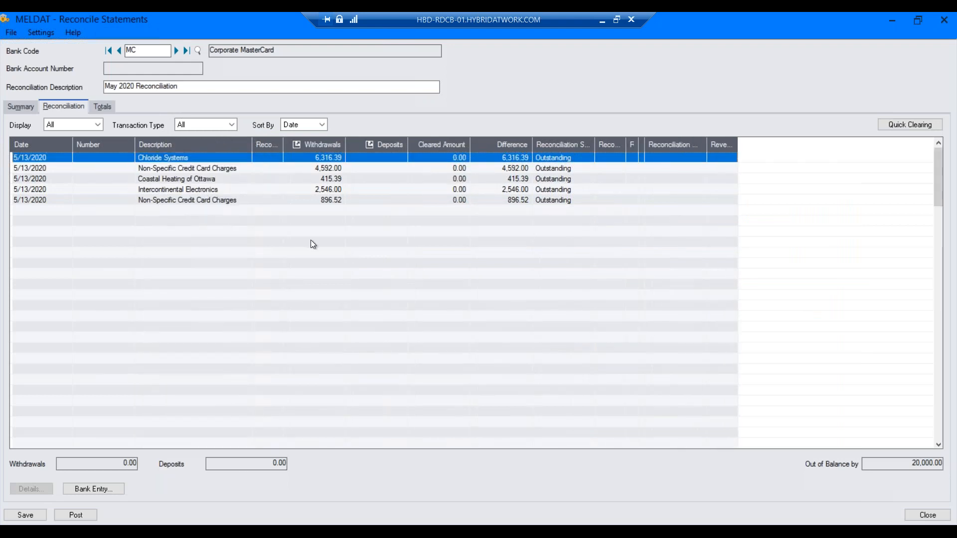
# - Mark the Chloride Systems, 4,592.00 Non-Specific Credit Card Charges and Intercontinental Electronics withdrawals as cleared, then save and close the reconciliation
pyautogui.click(270, 157)
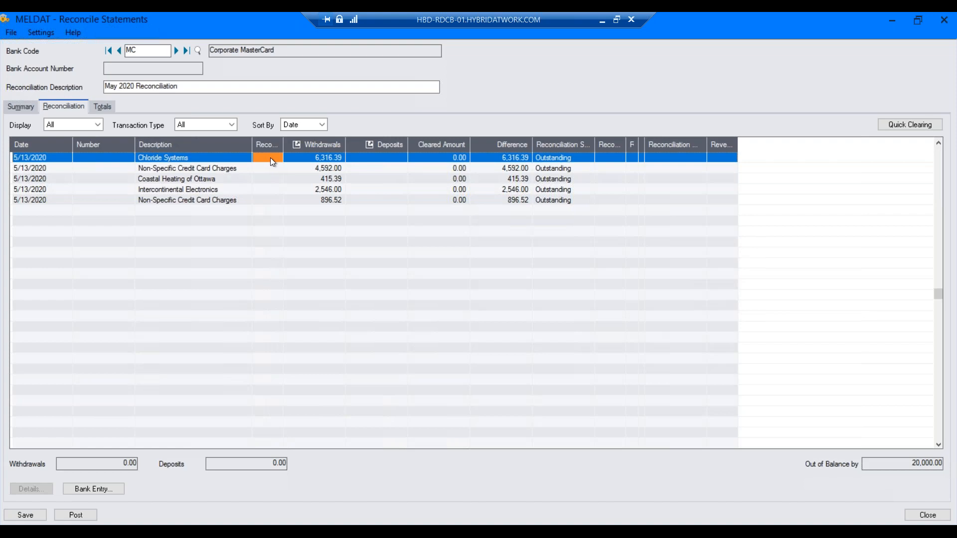
pyautogui.click(270, 158)
pyautogui.doubleClick(268, 169)
pyautogui.click(268, 184)
pyautogui.click(269, 186)
pyautogui.click(270, 180)
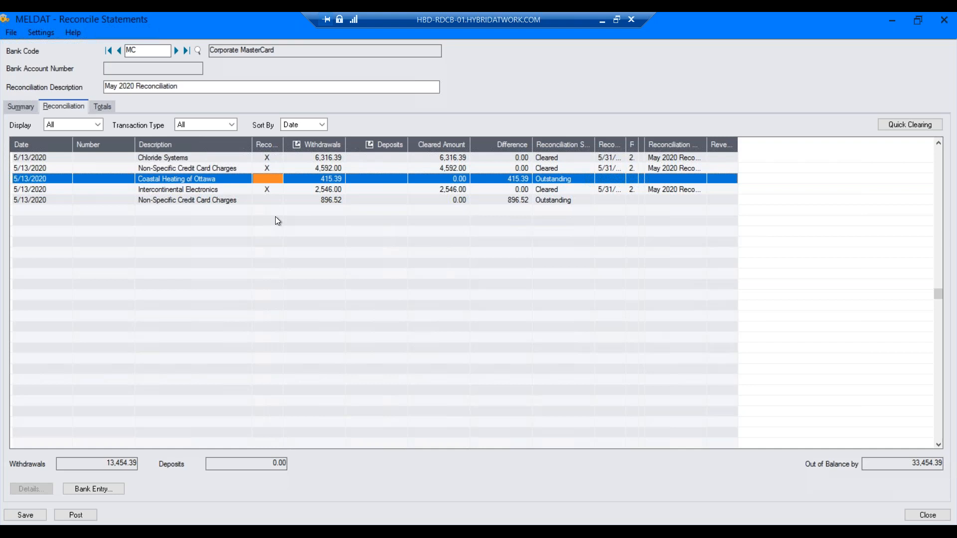
pyautogui.click(26, 514)
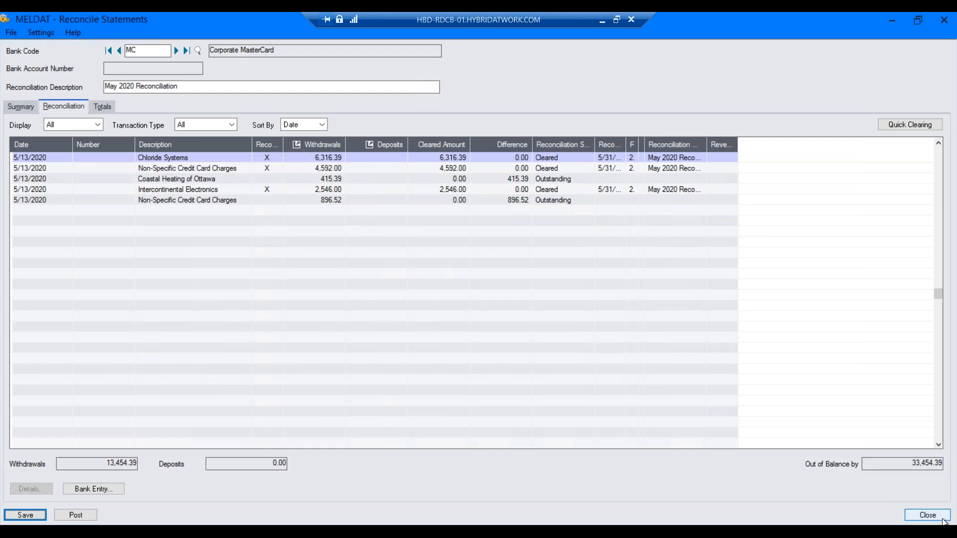
pyautogui.click(927, 514)
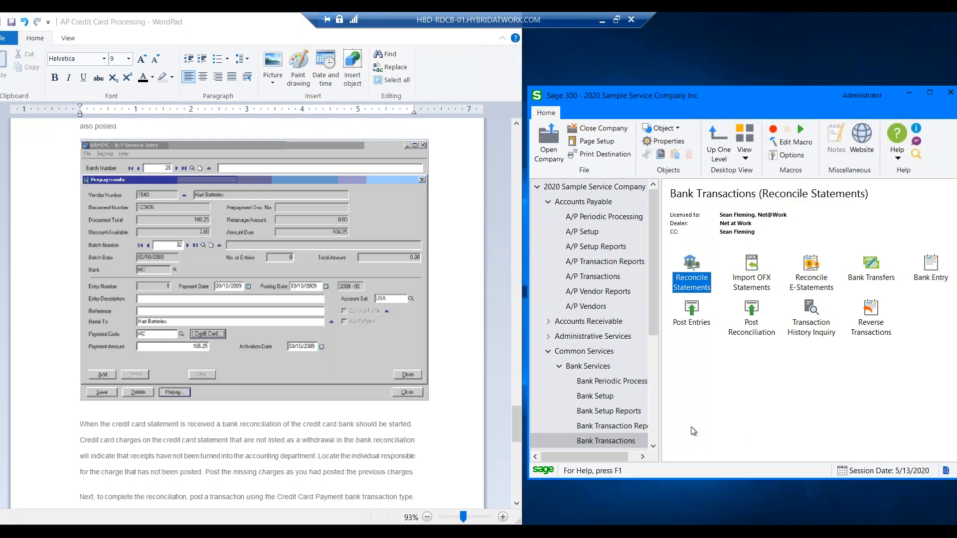
# - Reopen Reconcile Statements, load the MC bank to check the saved May 2020 reconciliation summary, and close it
pyautogui.doubleClick(693, 271)
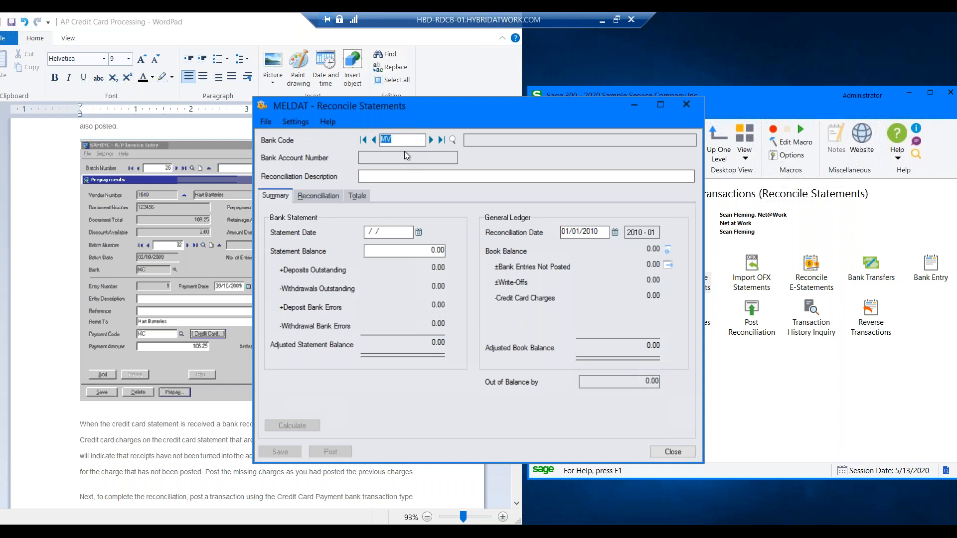
pyautogui.press('Tab')
pyautogui.click(497, 240)
pyautogui.write('MV')
pyautogui.press('Tab')
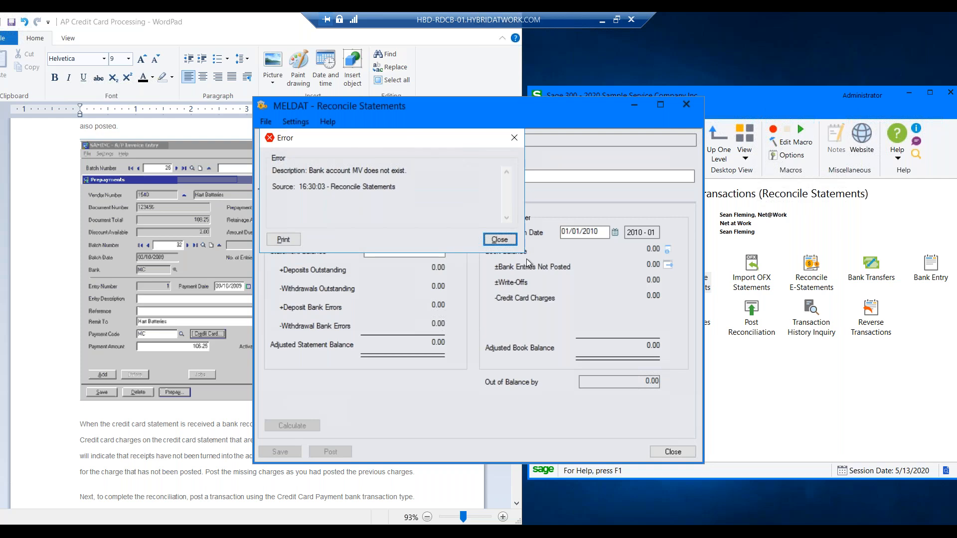
pyautogui.click(500, 239)
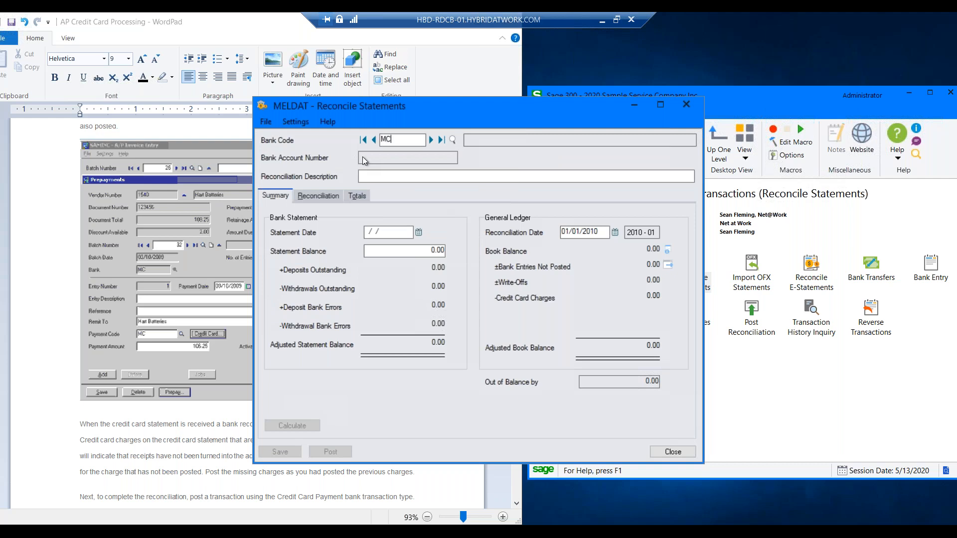
pyautogui.write('MC')
pyautogui.press('Tab')
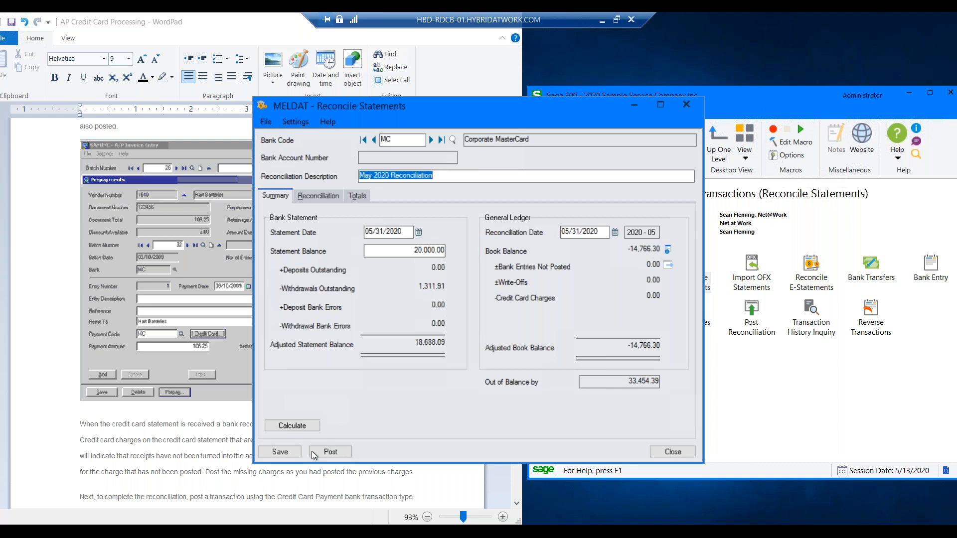
pyautogui.click(672, 451)
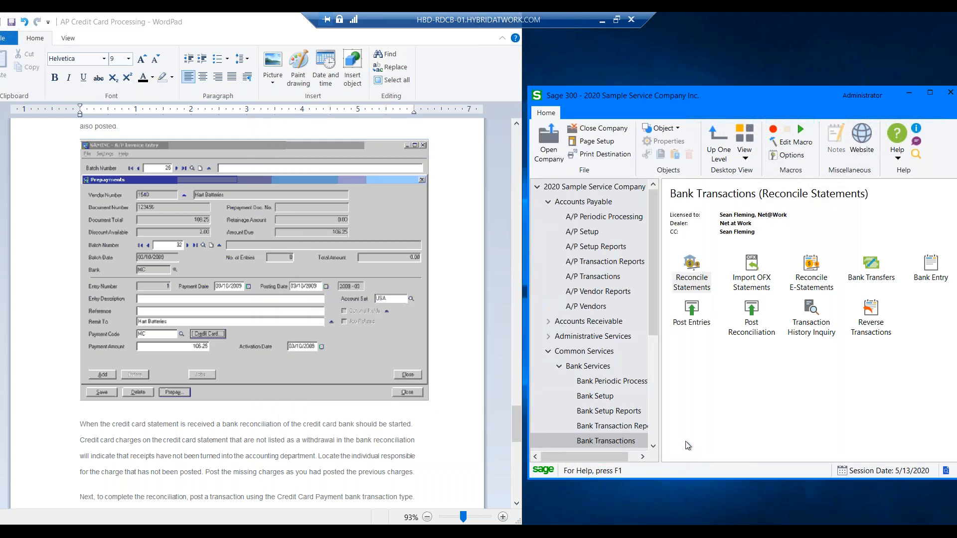
# - Start a new bank entry described as "Credit Card Payment" for bank code MC
pyautogui.doubleClick(931, 264)
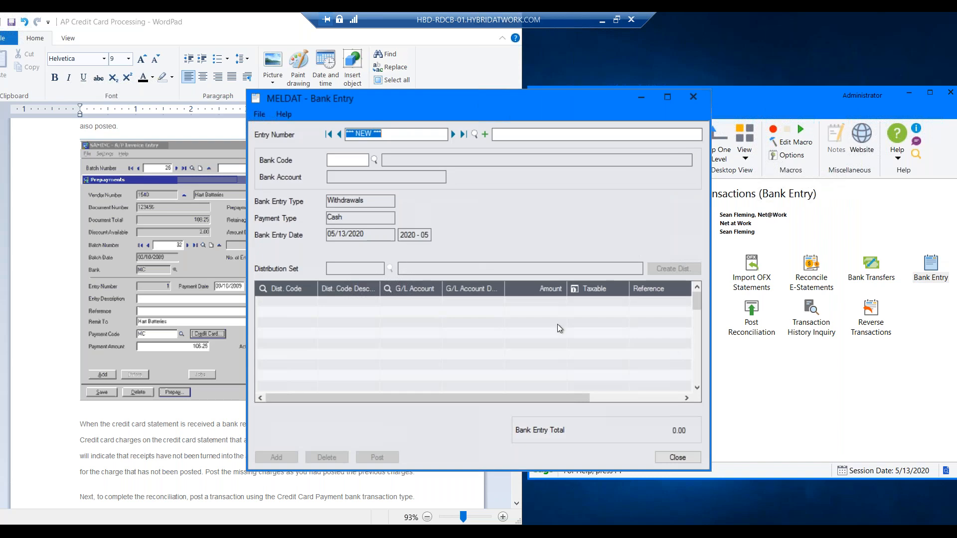
pyautogui.click(505, 136)
pyautogui.write('Credit Card')
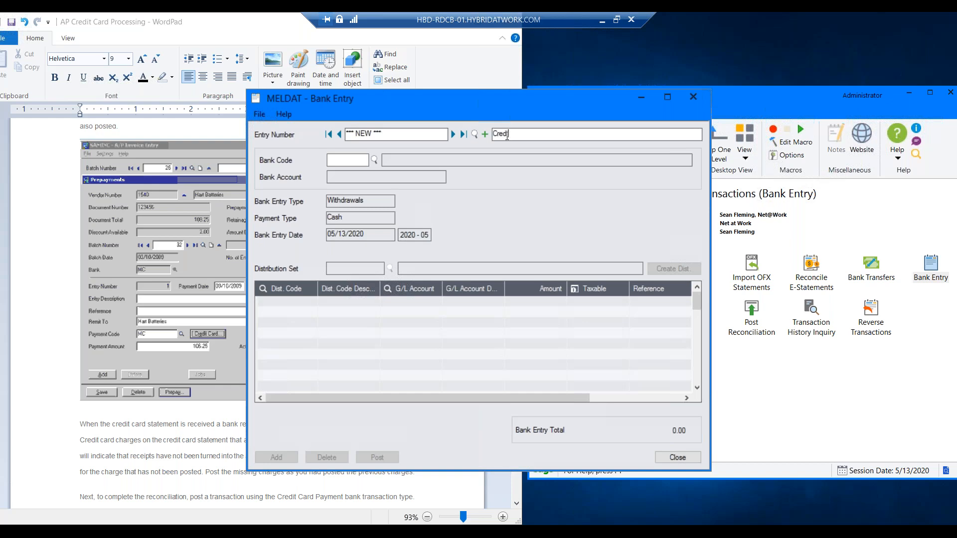
pyautogui.write(' Payment')
pyautogui.write('MC')
pyautogui.press('Tab')
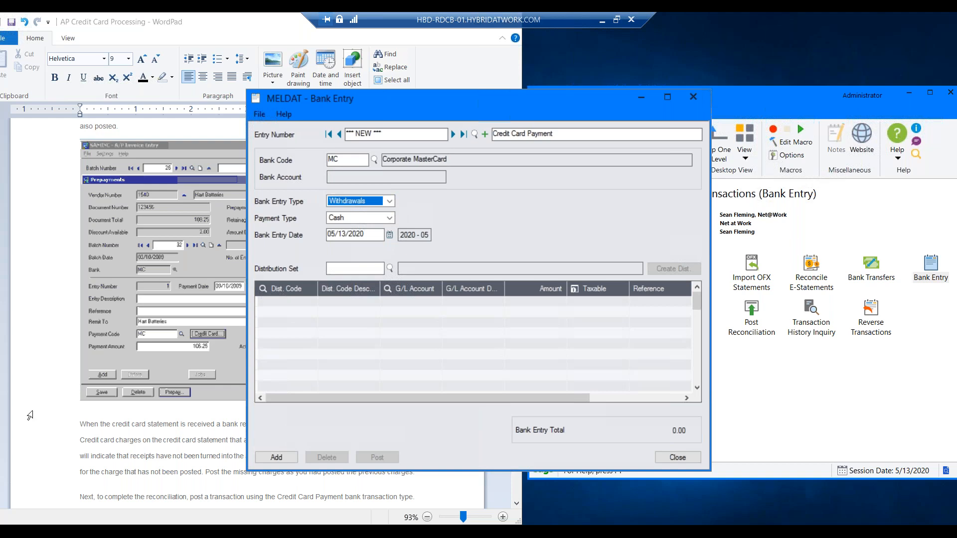
# - Switch to the WordPad procedure and review how to post missing charges, the Credit Card Payment transaction and the credit card vendor's statement
pyautogui.click(58, 422)
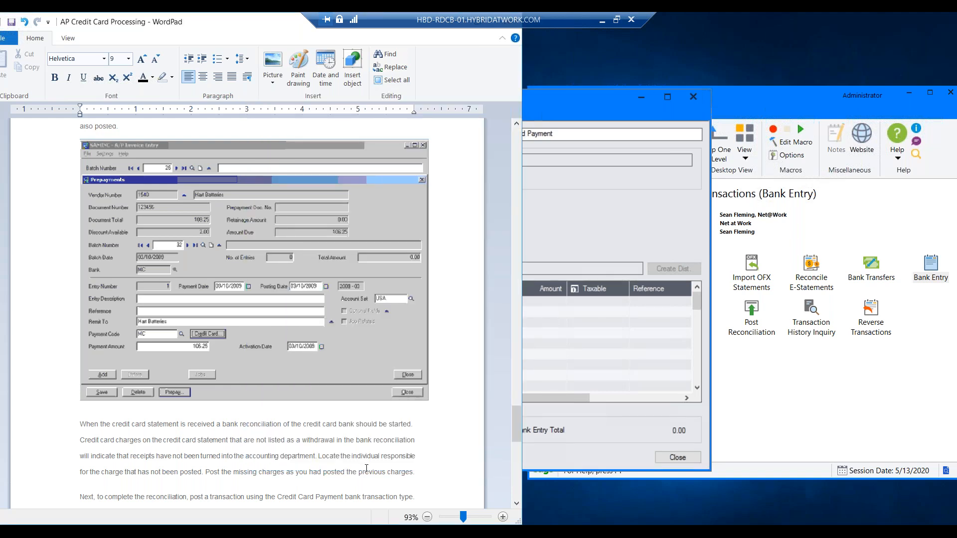
pyautogui.moveTo(228, 470); pyautogui.dragTo(258, 472)
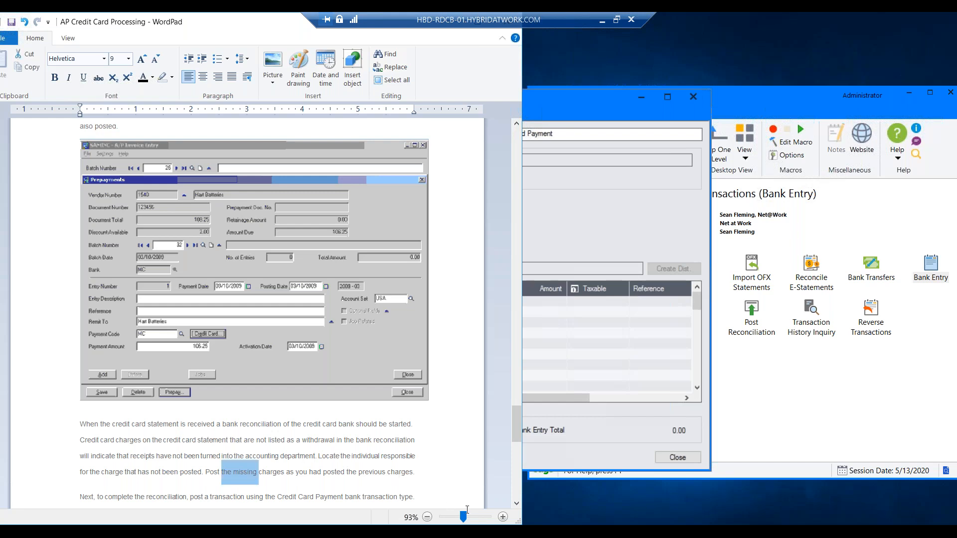
pyautogui.scroll(-6, 332, 460)
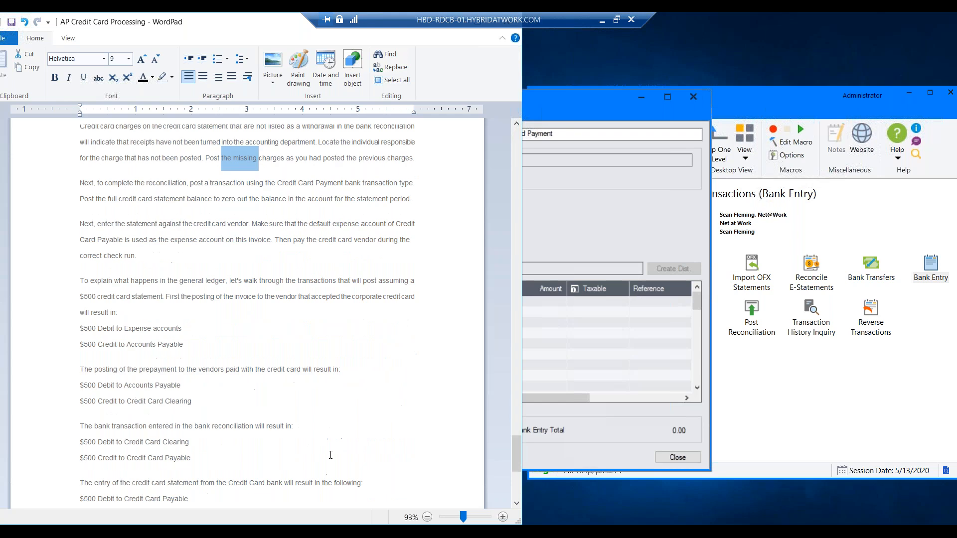
pyautogui.click(191, 198)
pyautogui.moveTo(192, 185); pyautogui.dragTo(411, 199)
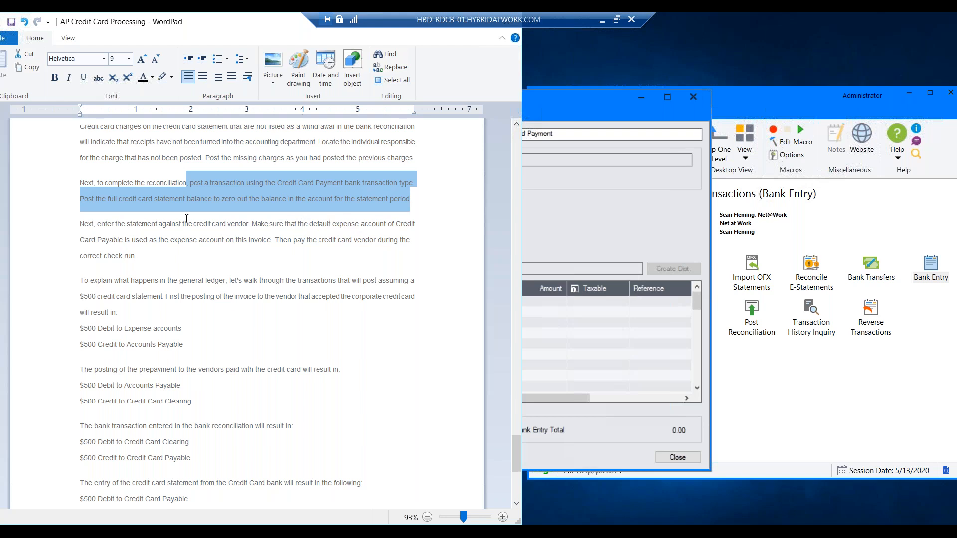
pyautogui.click(89, 225)
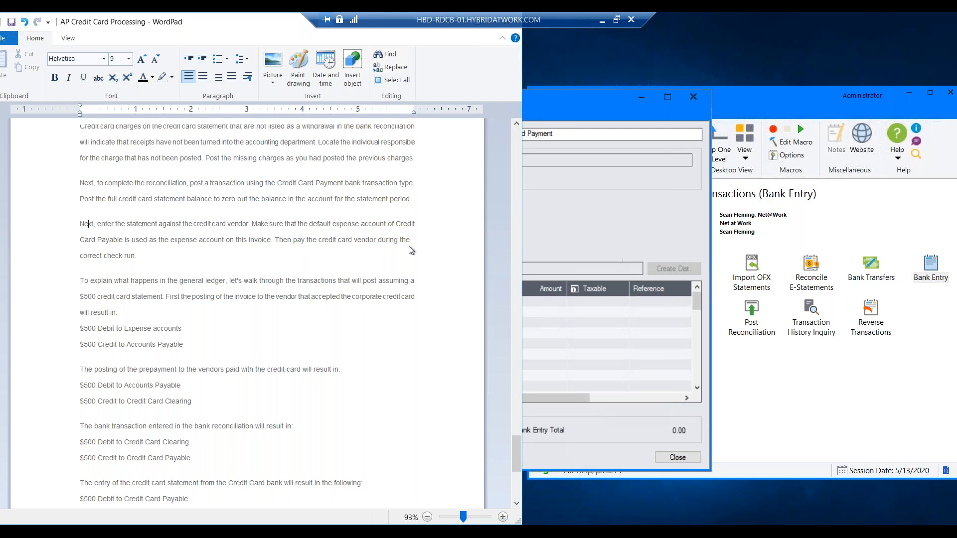
pyautogui.moveTo(78, 228); pyautogui.dragTo(148, 263)
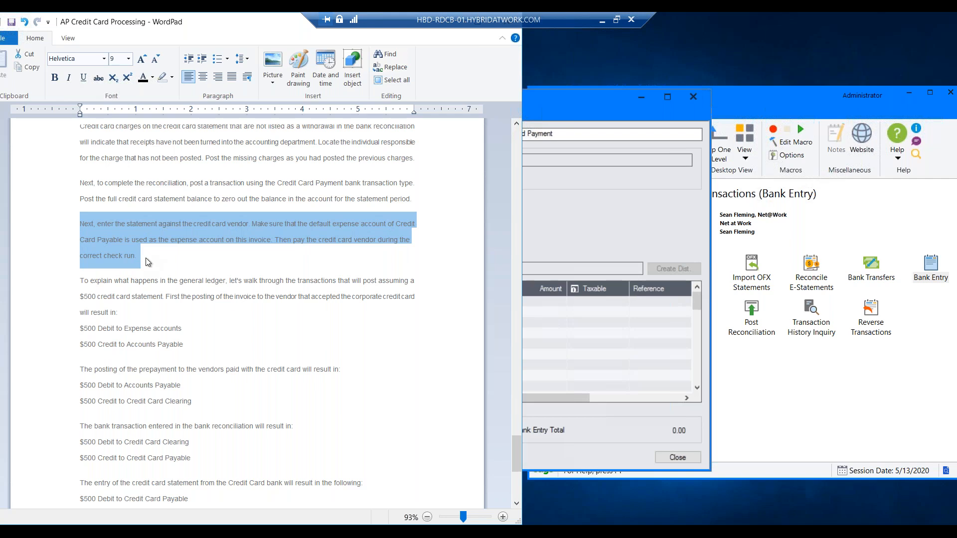
# - Return to the Bank Entry and add a distribution line with code CREDIT and an amount of 20,000.00
pyautogui.click(586, 103)
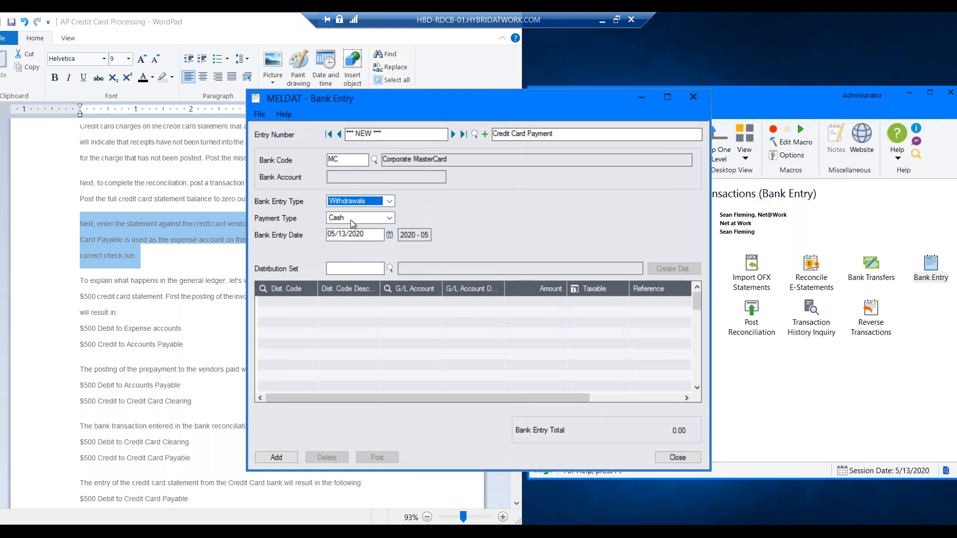
pyautogui.click(329, 305)
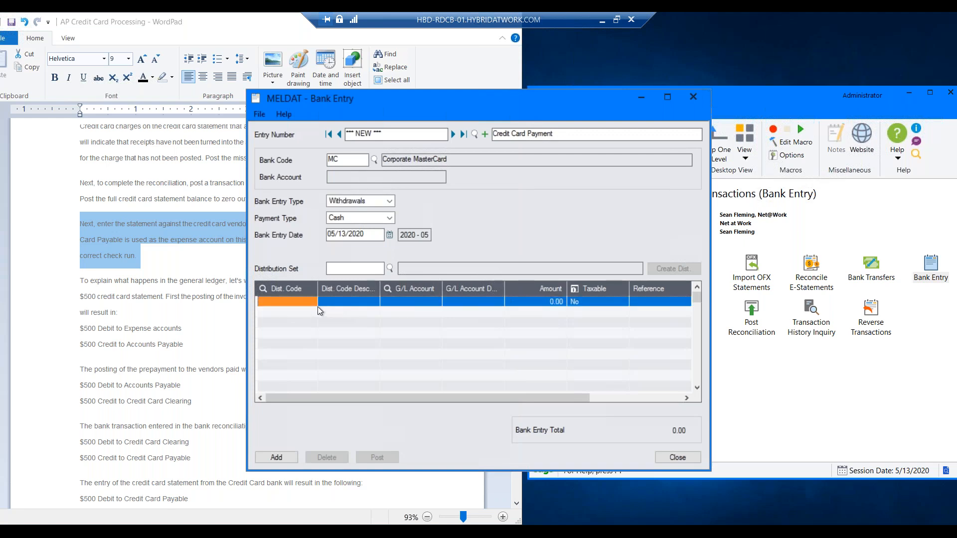
pyautogui.write('CREDIT')
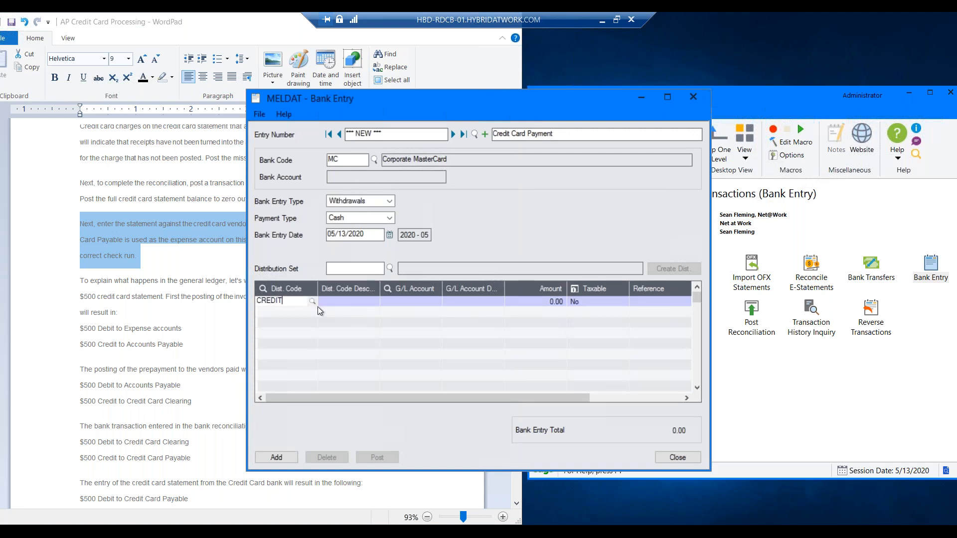
pyautogui.press('Tab')
pyautogui.press('Tab')
pyautogui.write('20,00')
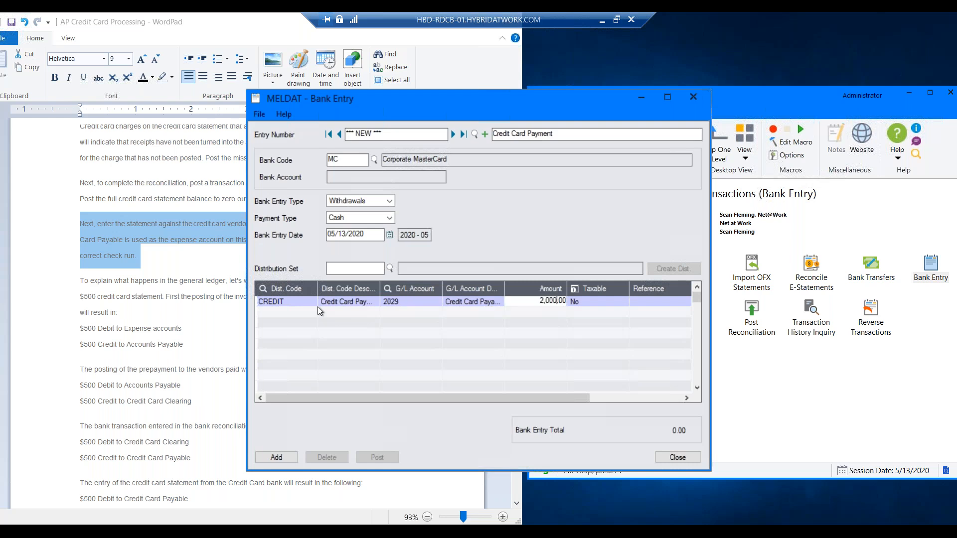
pyautogui.write('0')
pyautogui.click(470, 300)
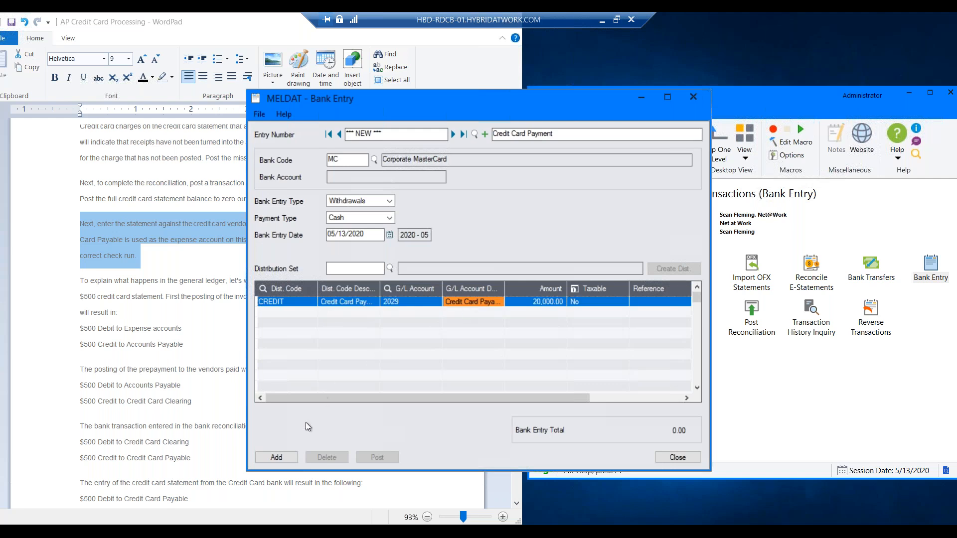
# - Add and post the Credit Card Payment bank entry, and close Bank Entry
pyautogui.click(282, 459)
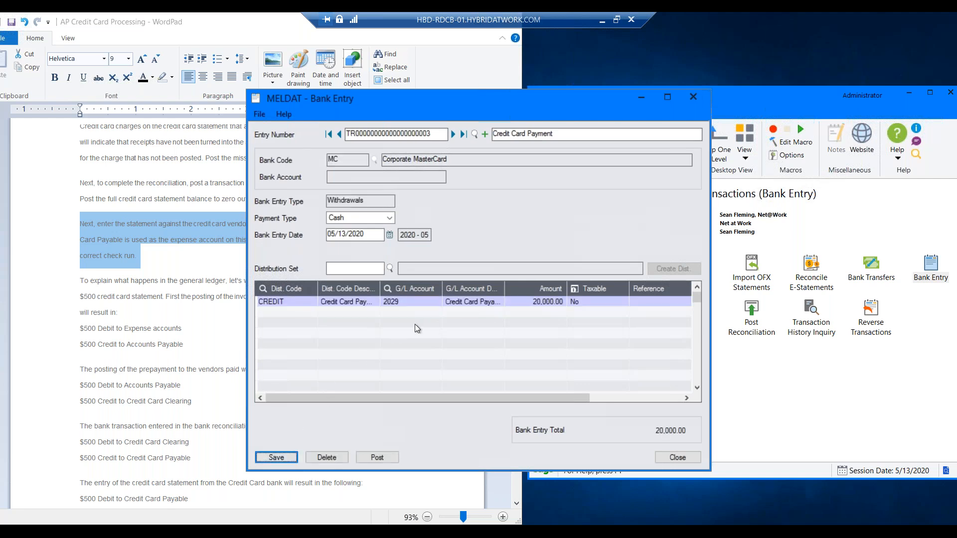
pyautogui.click(381, 457)
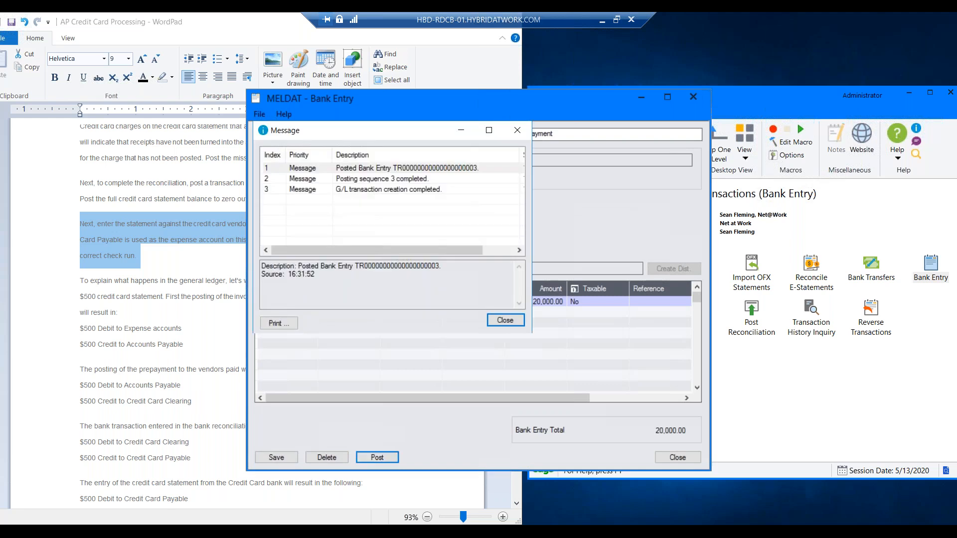
pyautogui.click(506, 322)
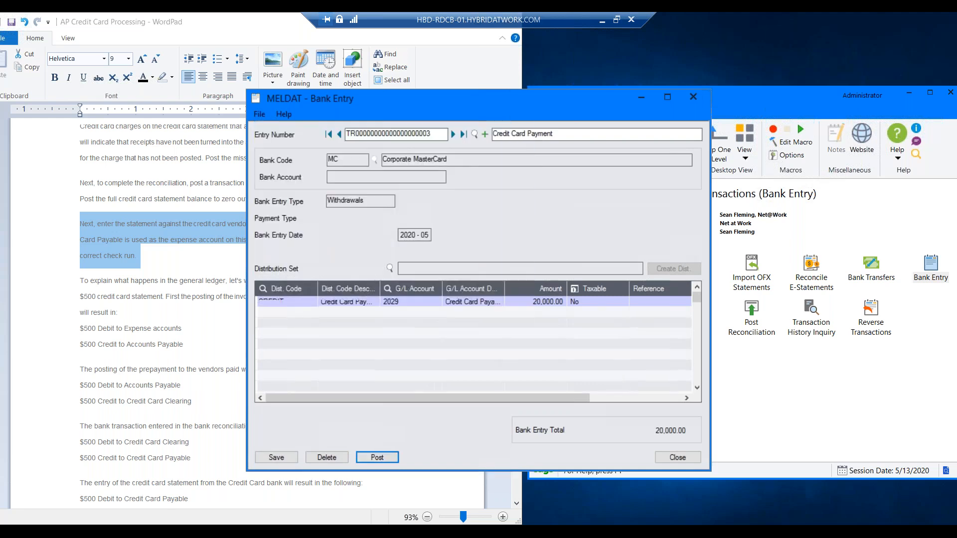
pyautogui.click(676, 454)
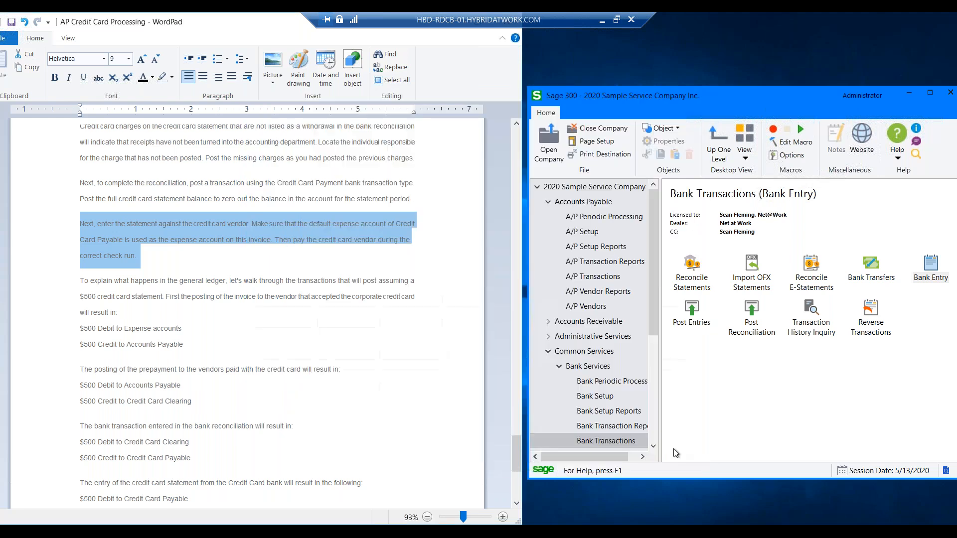
# - Read through the WordPad procedure's debit and credit examples for each posting, down to the Conclusion
pyautogui.click(125, 344)
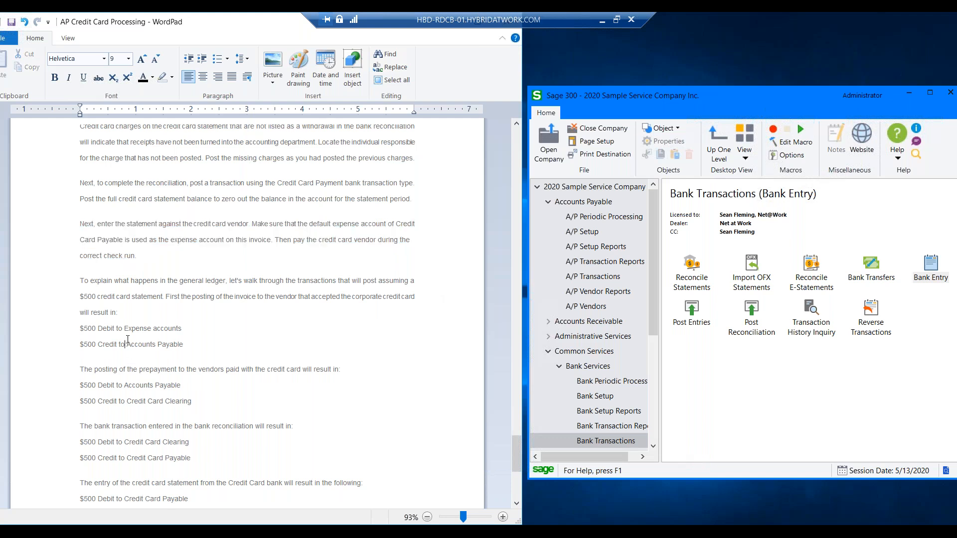
pyautogui.scroll(-4, 140, 339)
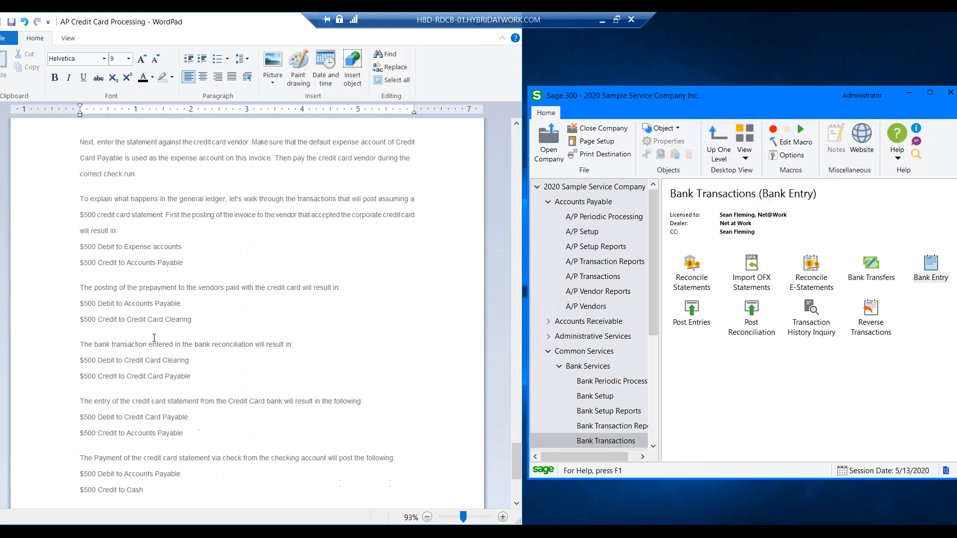
pyautogui.scroll(-6, 153, 338)
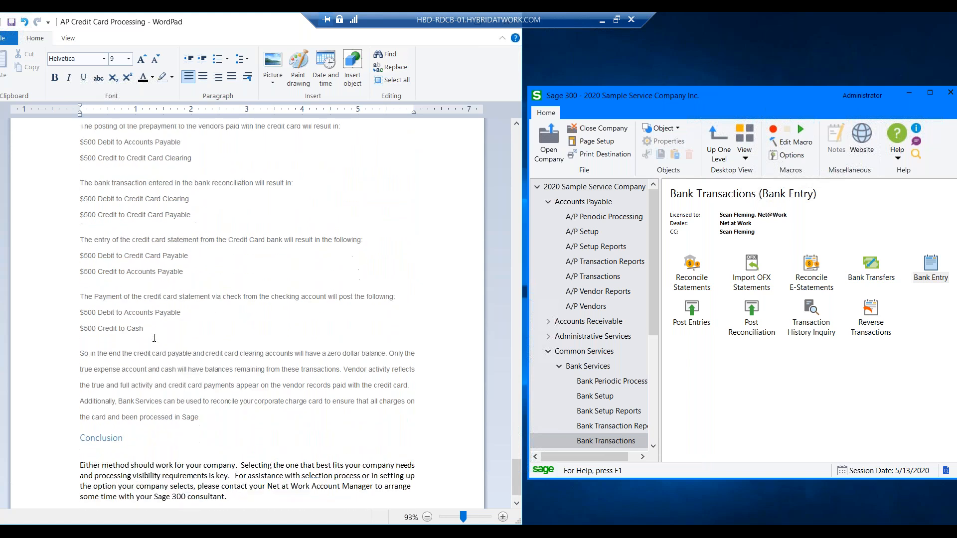